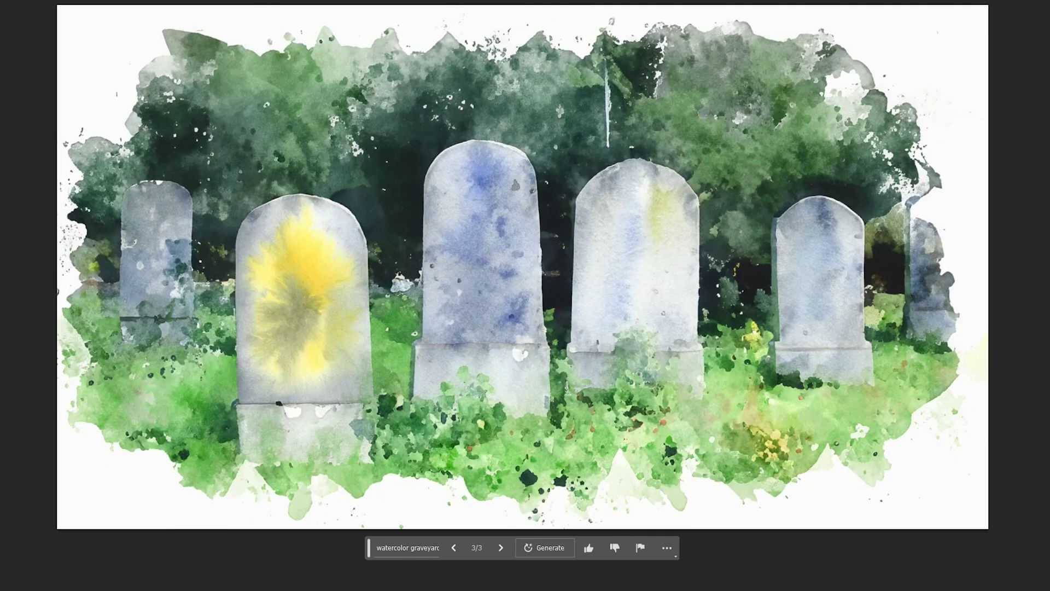
- Fill a marquee selection over the graveyard with 'watercolor woman in a red dress holding flowers'
drag(276, 28, 493, 528)
click(268, 547)
text(watercolor woman in a red dress holding flowers)
key(Return)
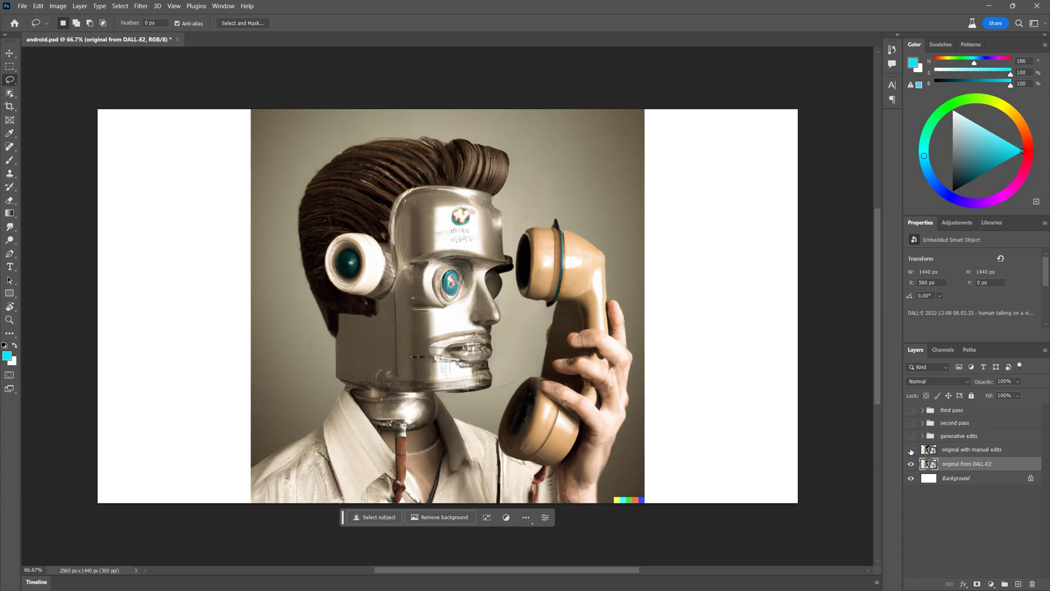
- Toggle the 'original with manual edits' layer to compare robot faces, leaving the edited face visible
click(912, 449)
click(911, 449)
click(912, 449)
click(912, 449)
click(911, 449)
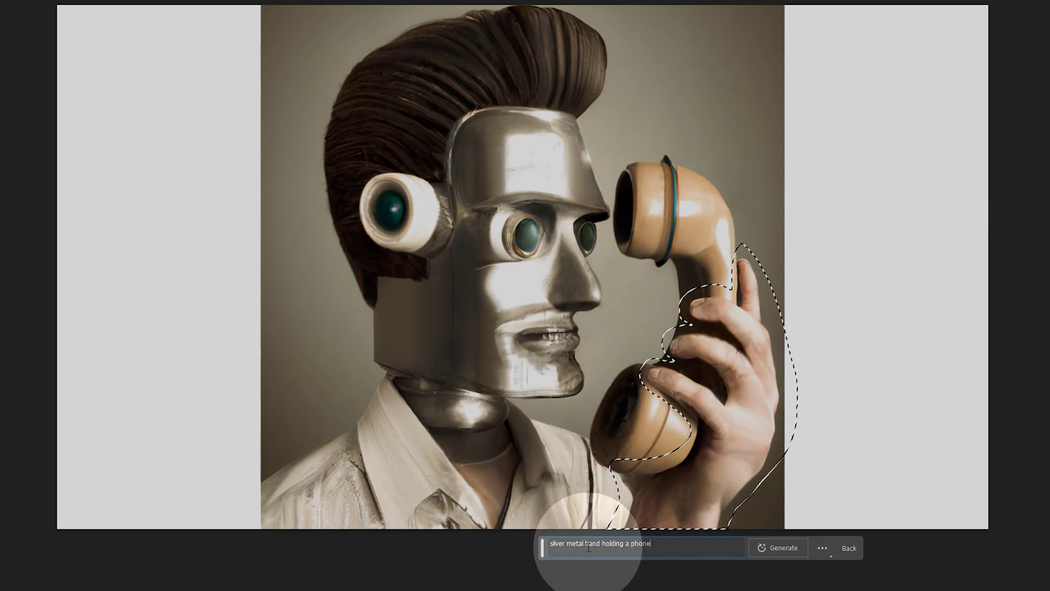
- Generate the silver metal hand holding a phone and switch to another variation
click(778, 548)
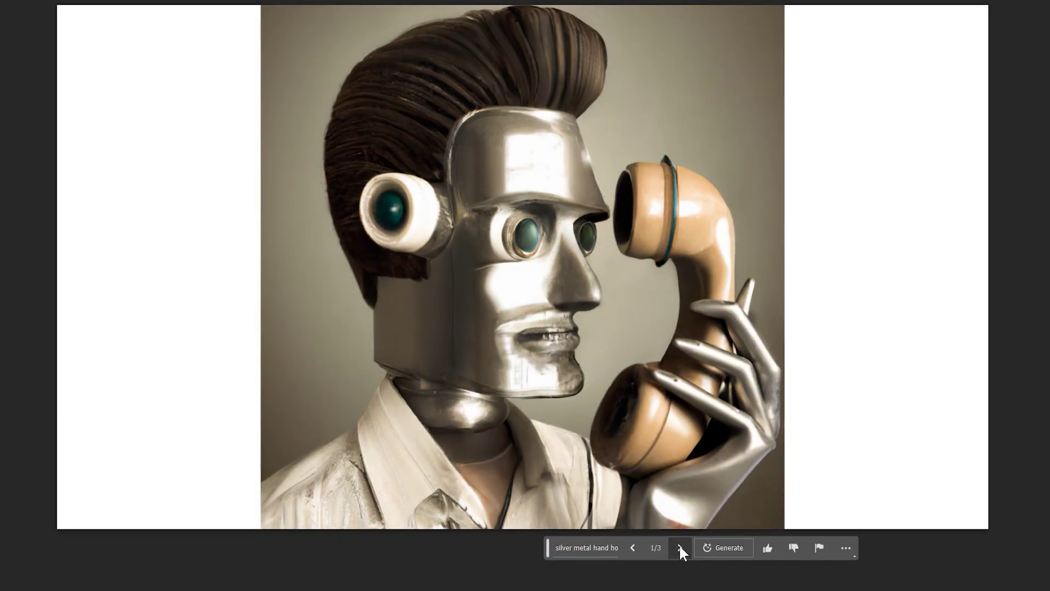
click(679, 548)
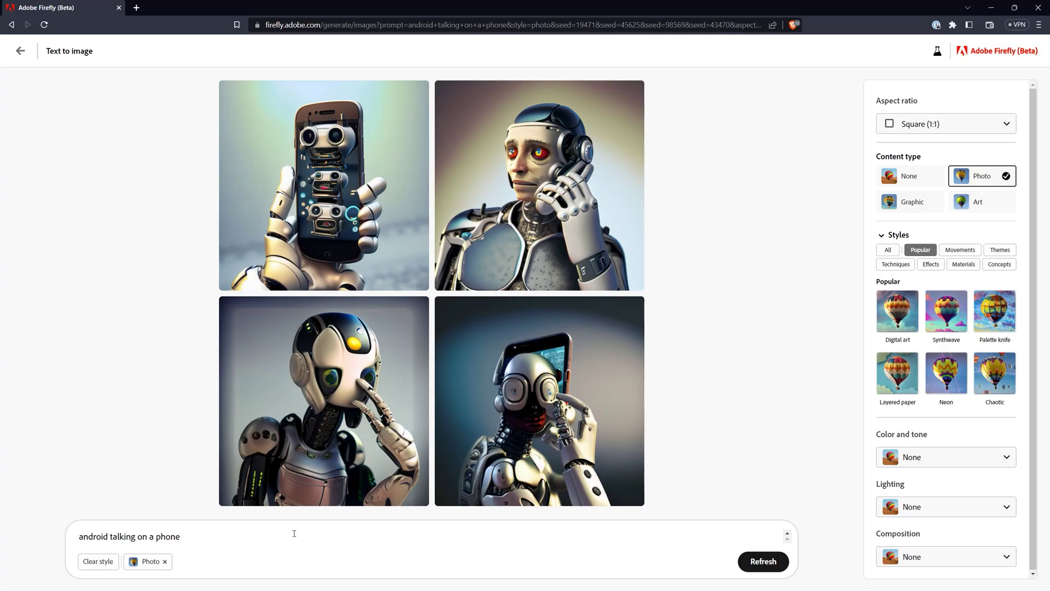
- Enlarge the top-right android-on-the-phone result from the Text to image grid
click(552, 220)
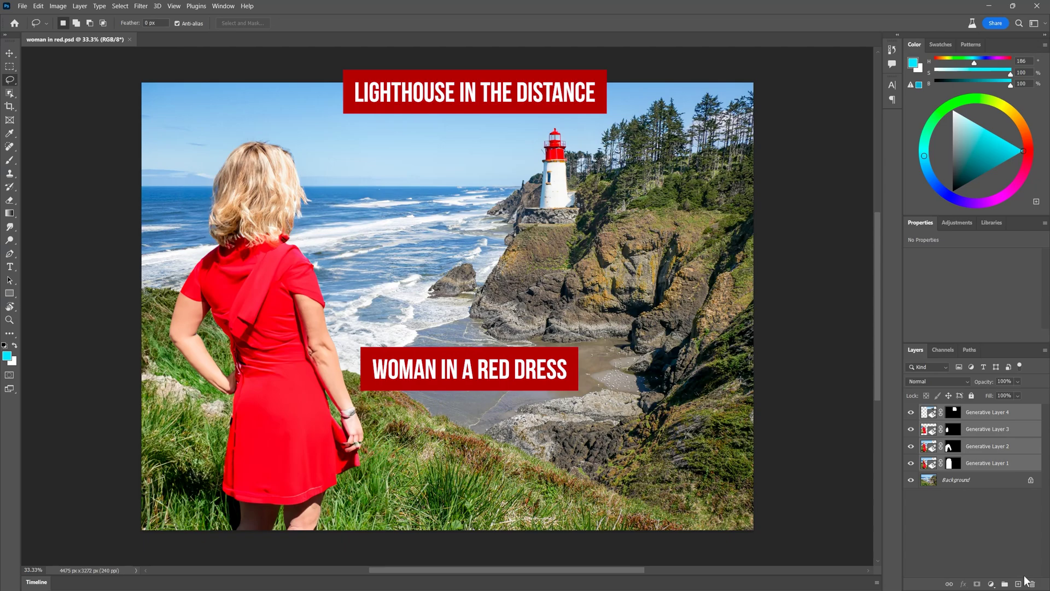
- Delete the four generated layers and mark a tall Generative Fill selection on the left slope
click(1031, 583)
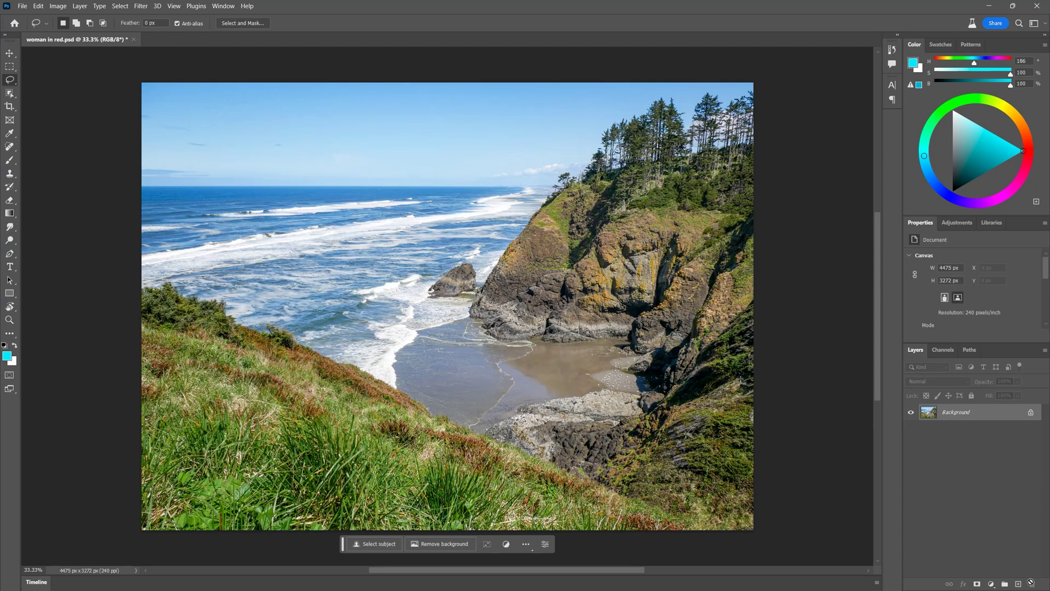
click(10, 66)
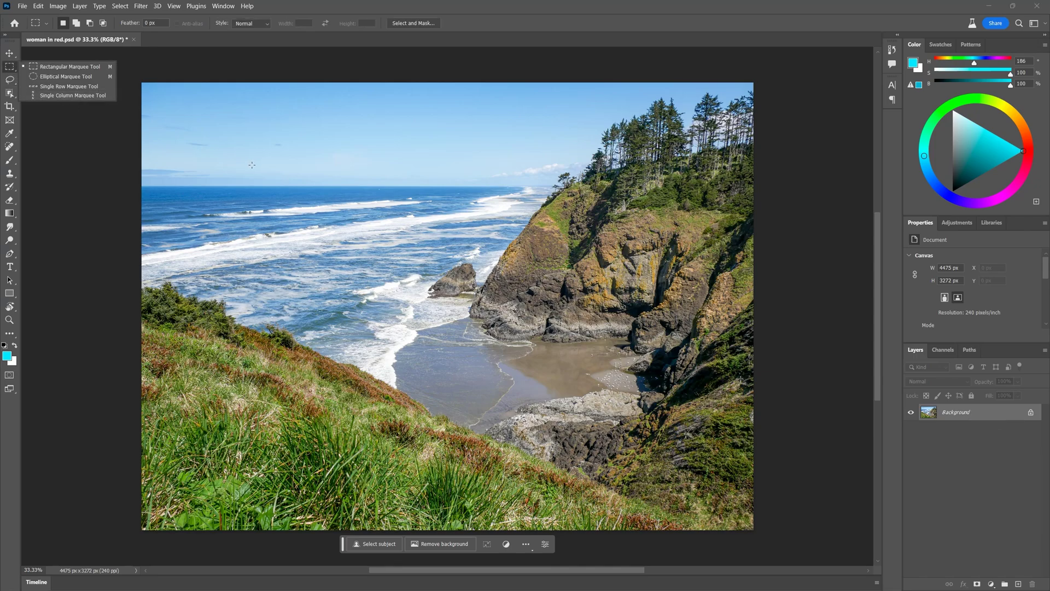
drag(205, 131, 425, 529)
click(243, 544)
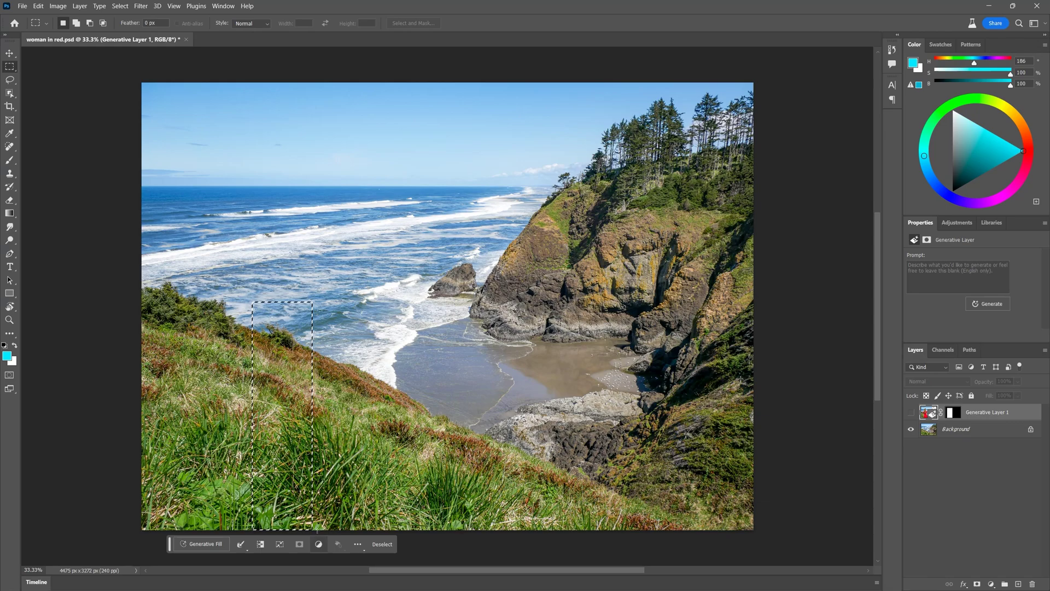
drag(474, 276, 569, 410)
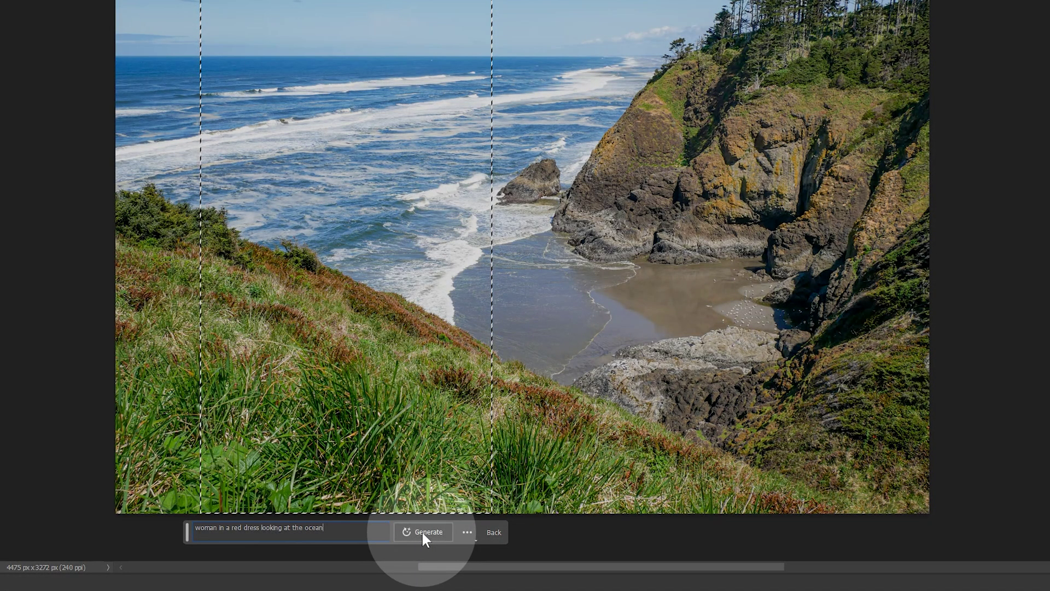
- Generate the woman looking at the ocean and settle on the afro-haired variation 1/6
click(423, 532)
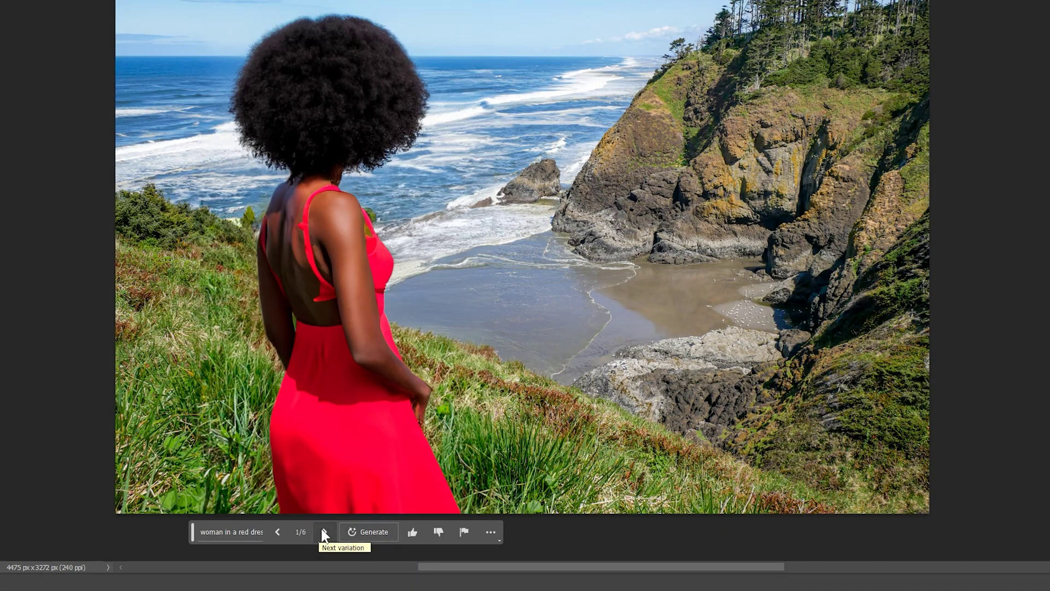
click(324, 532)
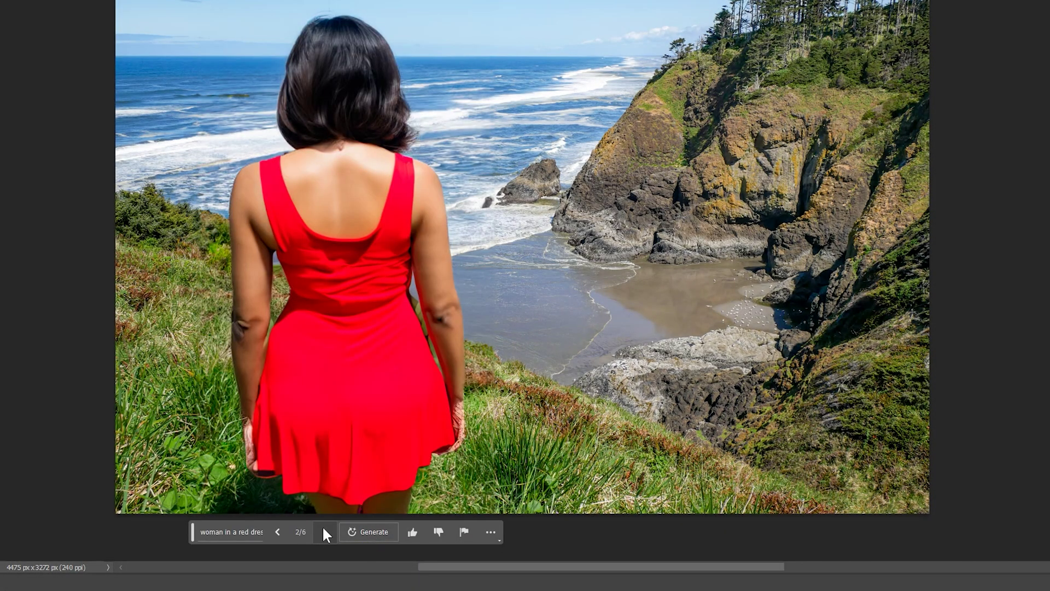
click(324, 532)
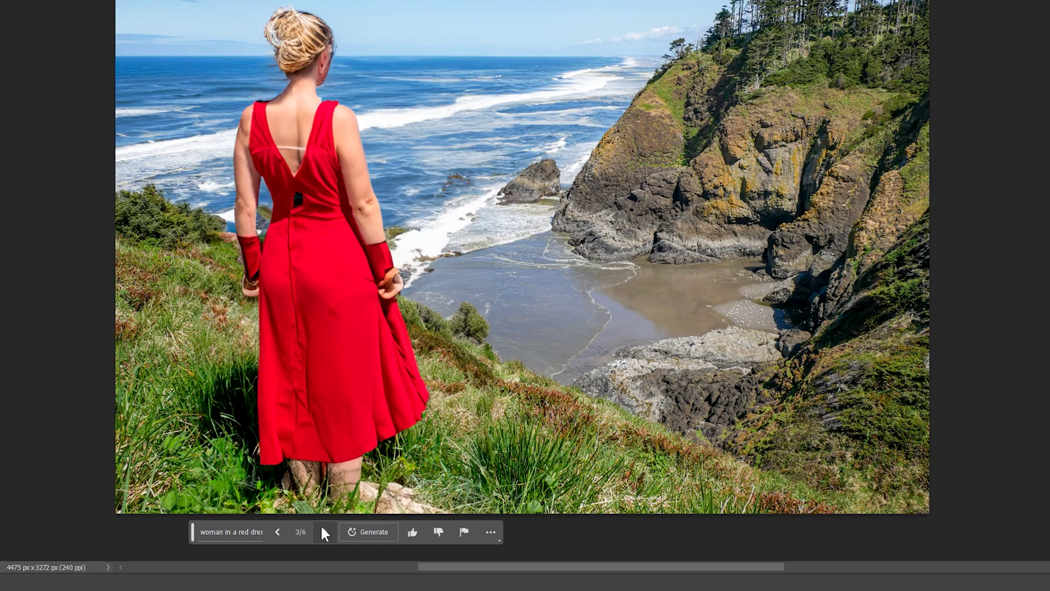
click(278, 531)
click(278, 532)
click(323, 532)
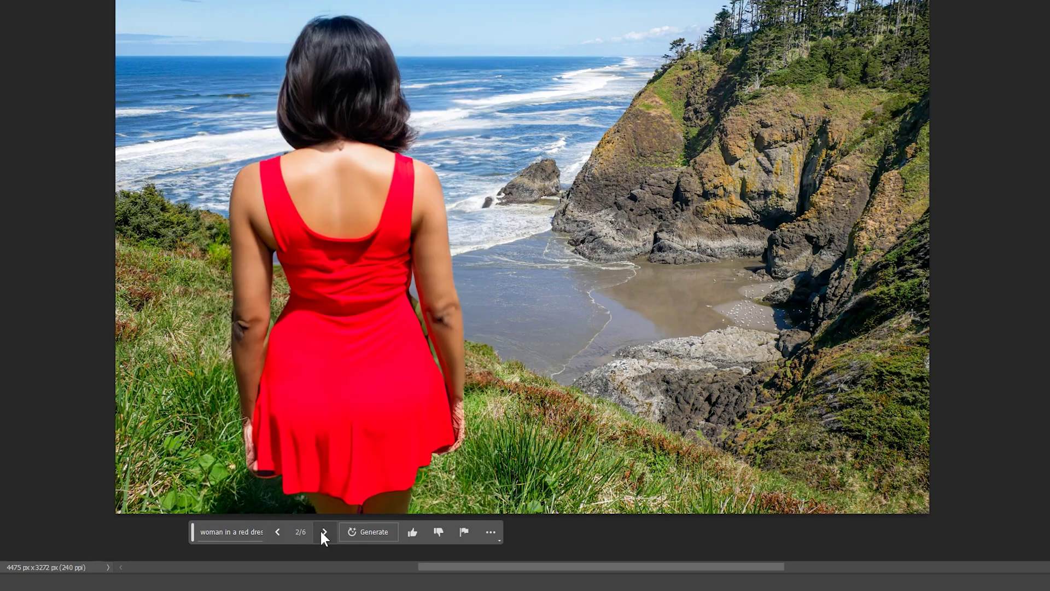
click(277, 532)
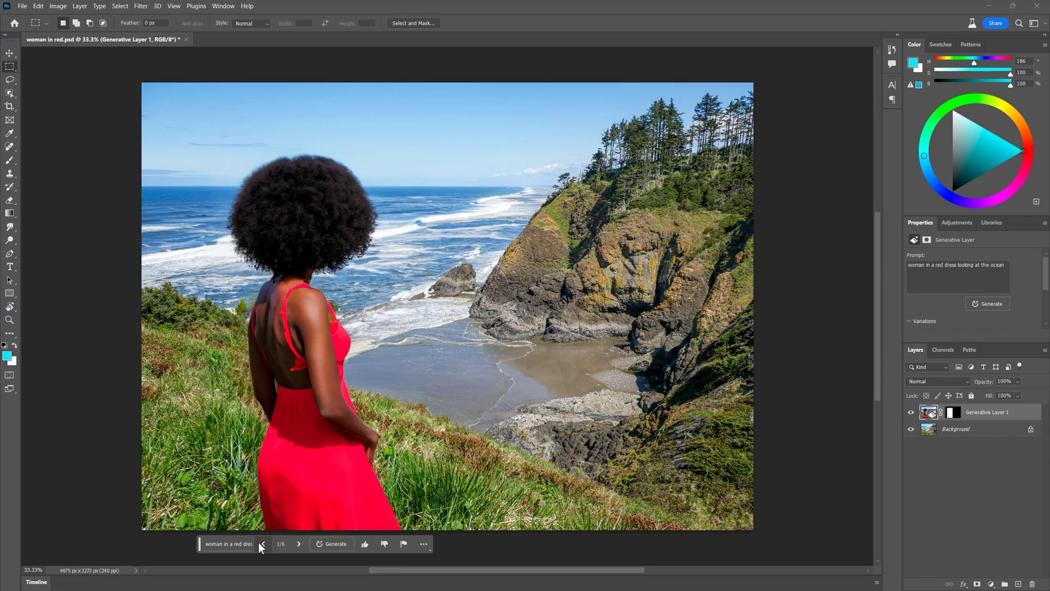
- Lasso the woman's arm and regenerate it with the prompt 'woman's arm'
click(251, 543)
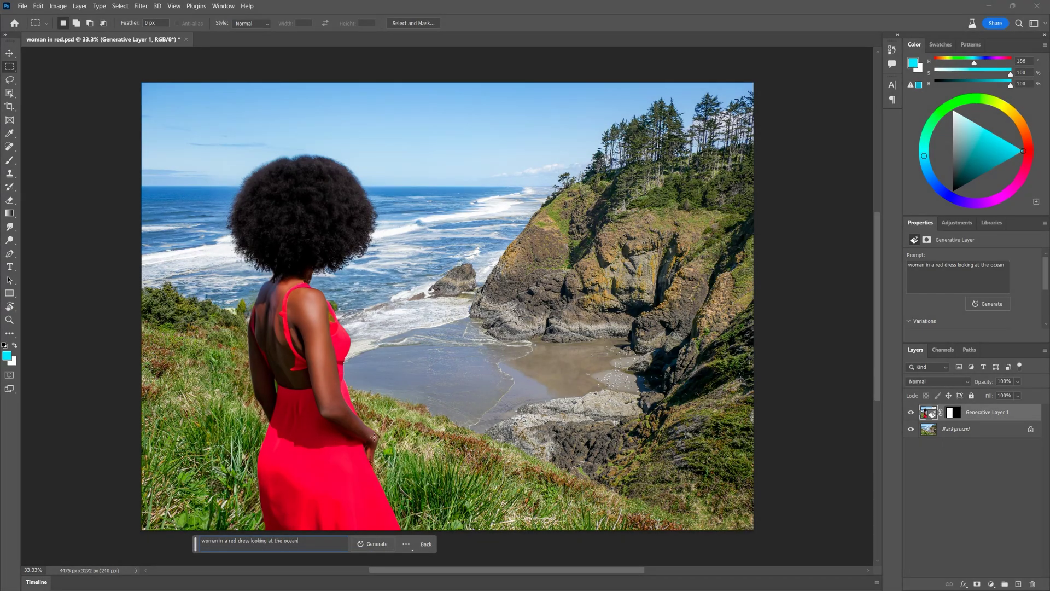
key(l)
mouse_move(345, 403)
mouse_down()
mouse_move(364, 412)
mouse_move(402, 471)
mouse_move(323, 416)
mouse_up()
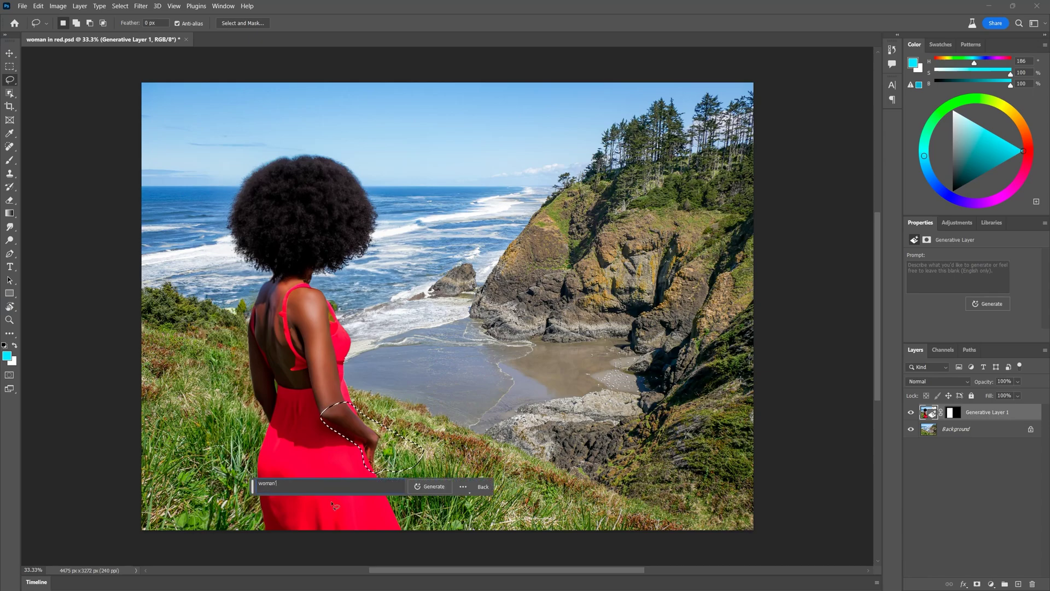
key(Return)
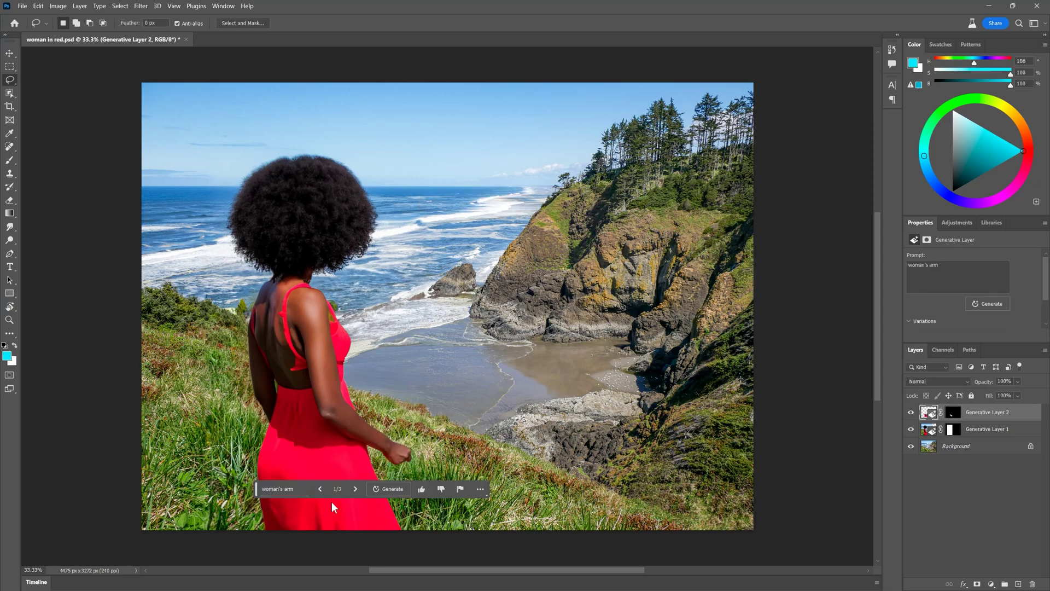
- Regenerate the reselected hand as 'woman's hand' and show variation 2/3
key(ctrl+shift+d)
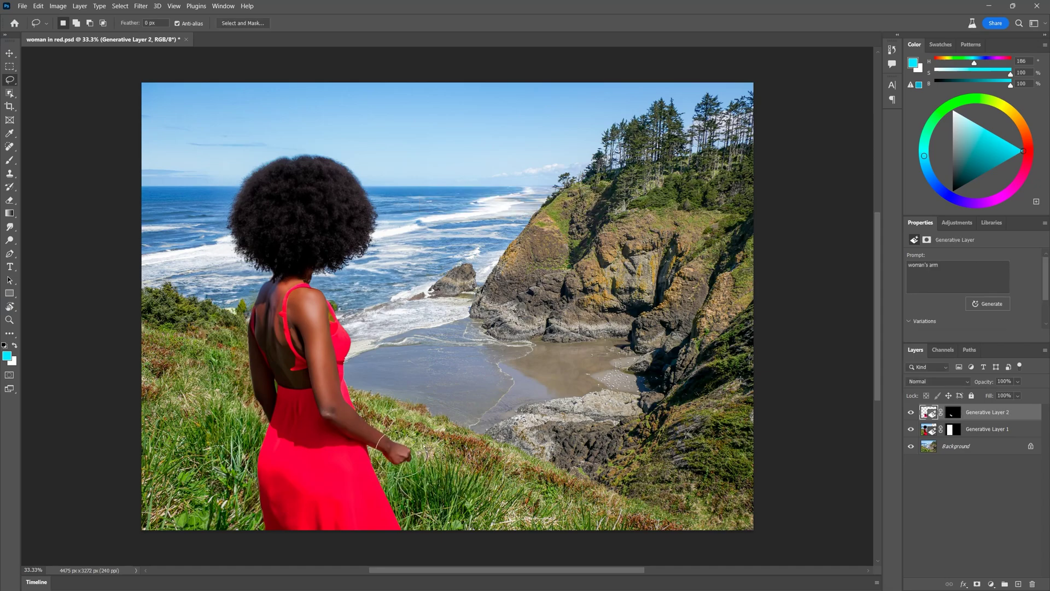
click(335, 491)
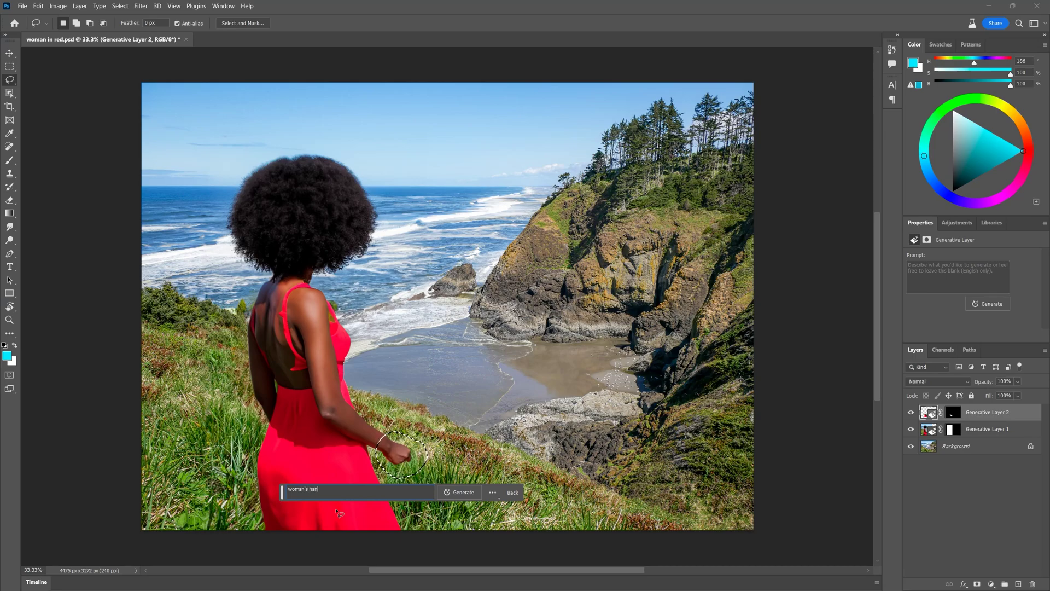
key(Return)
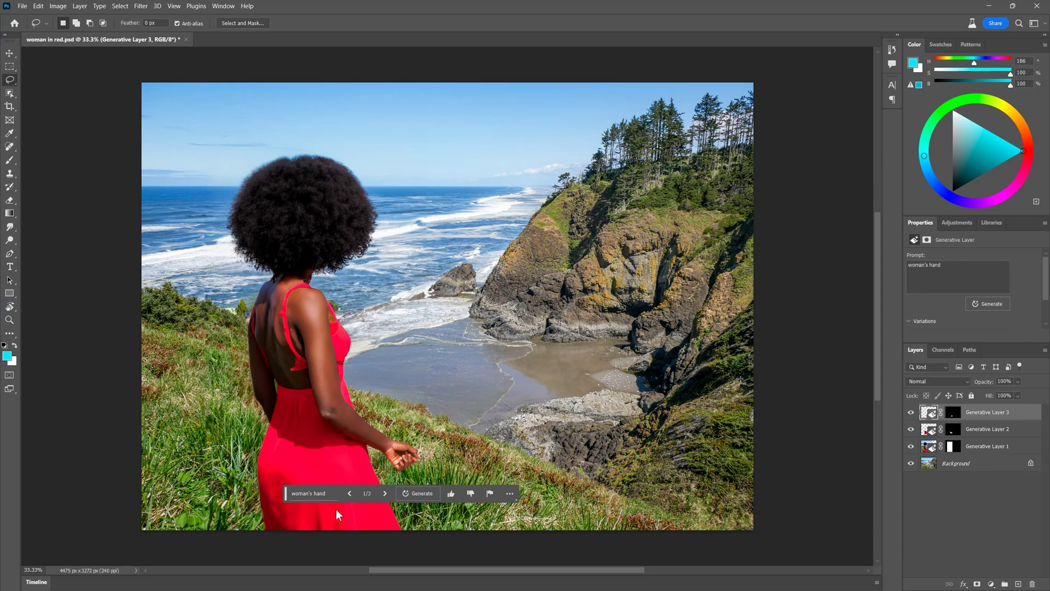
click(385, 494)
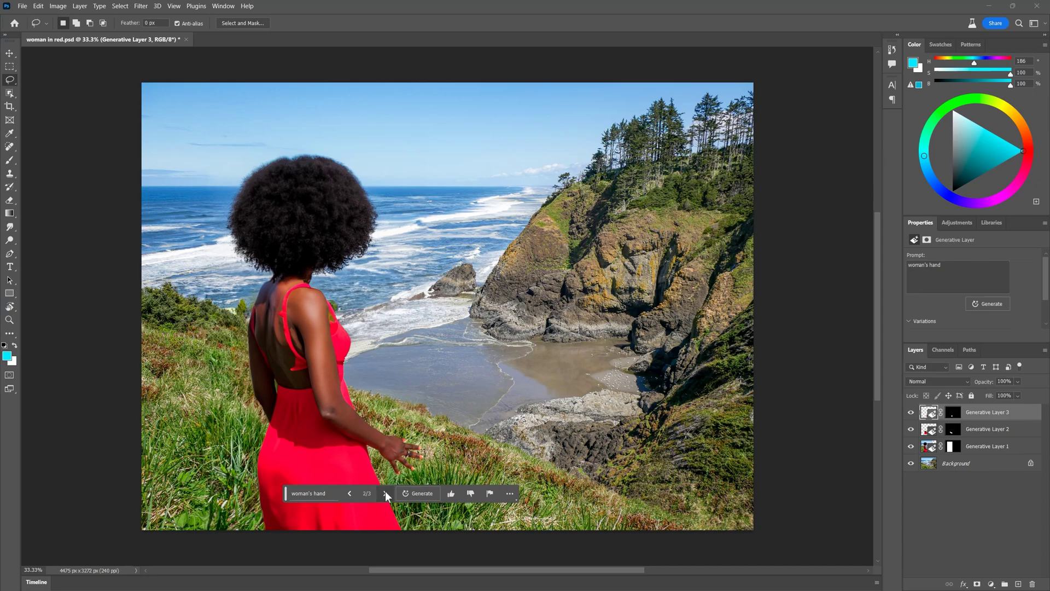
- Copy the back area to a new touch-up layer, sample a dark skin tone, and toggle it
key(ctrl+j)
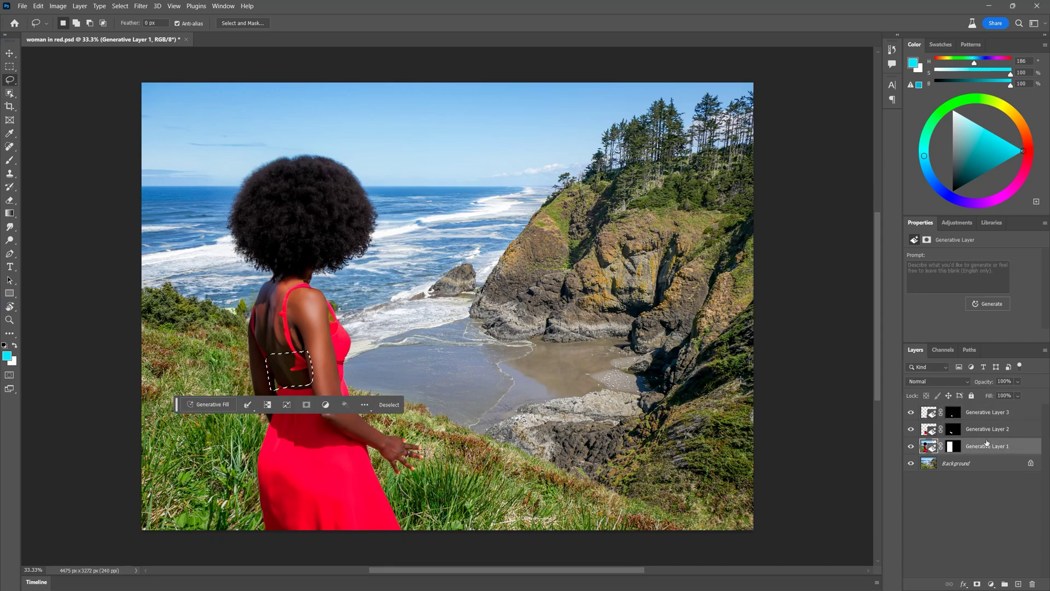
key(r)
key(b)
alt+click(274, 370)
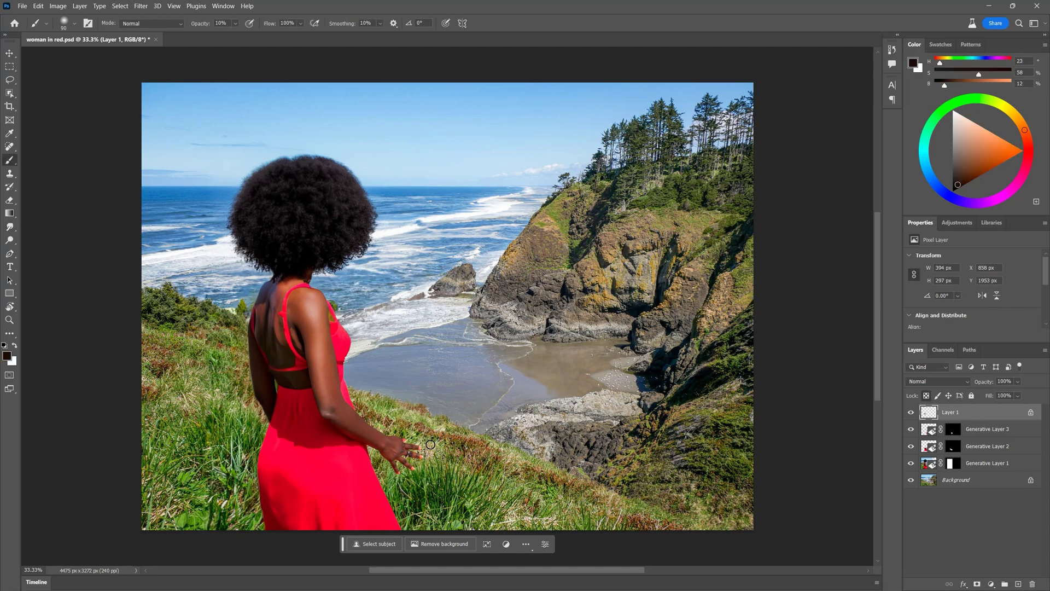
click(911, 412)
click(911, 412)
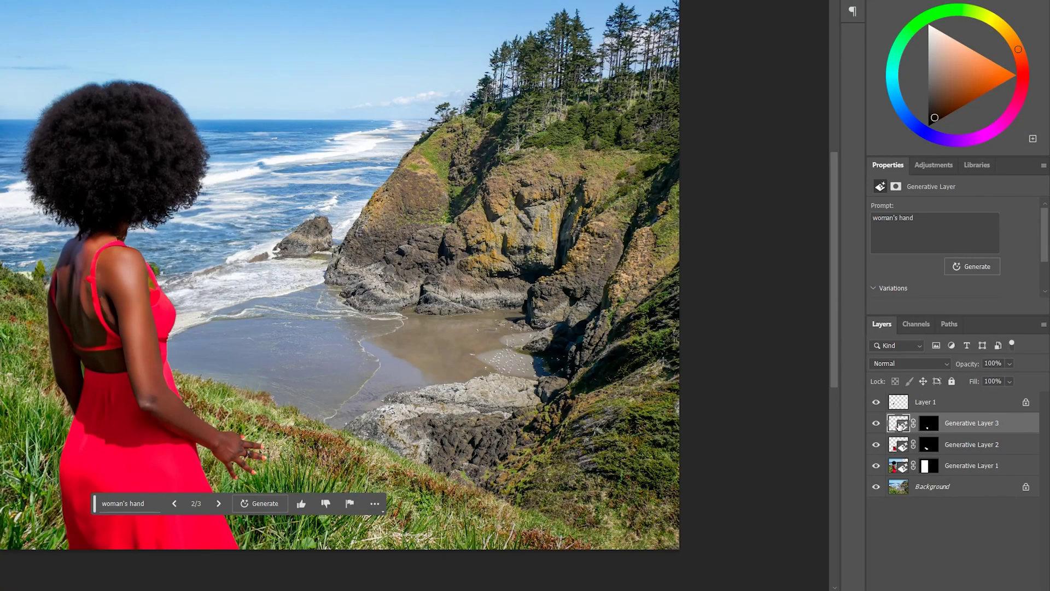
- Regenerate the hand's Generative Layer with 'holding a flower' appended to its prompt
click(940, 431)
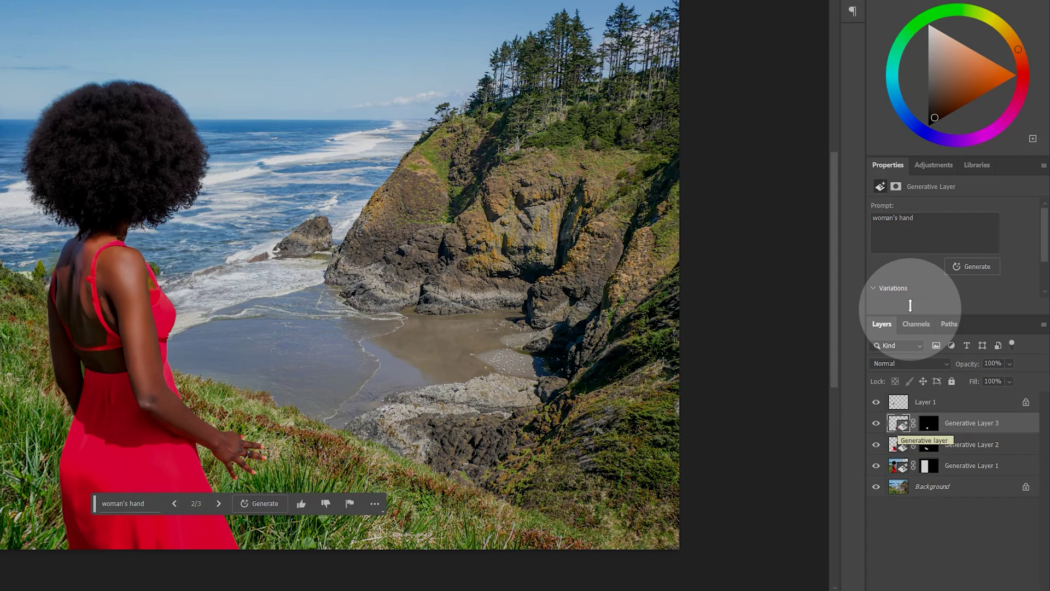
scroll(913, 250, down, 3)
key(alt+bracketleft)
key(alt+bracketleft)
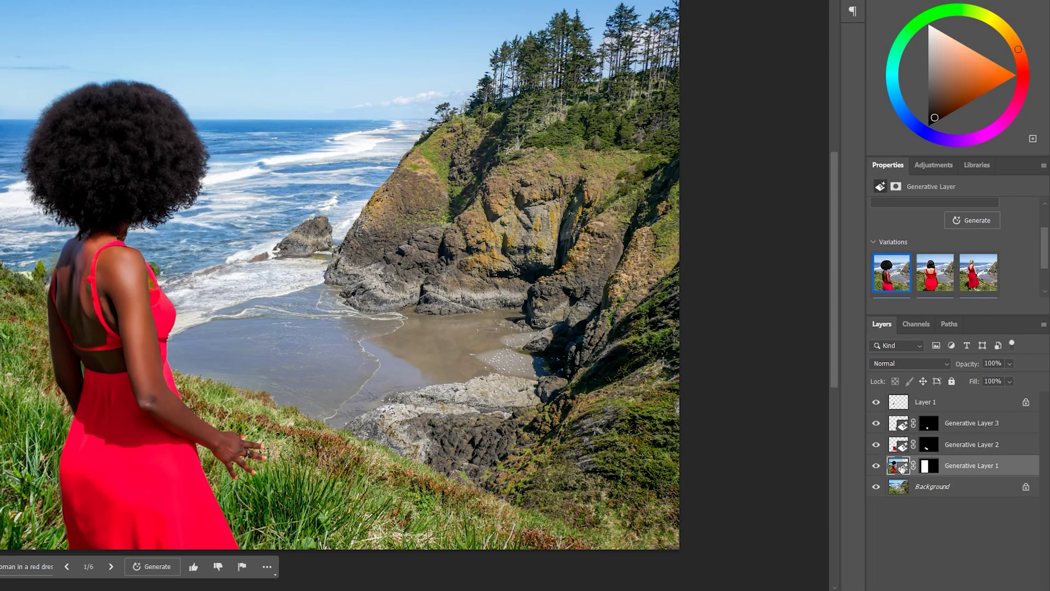
scroll(1045, 272, down, 2)
key(alt+bracketright)
key(alt+bracketright)
scroll(1045, 272, up, 3)
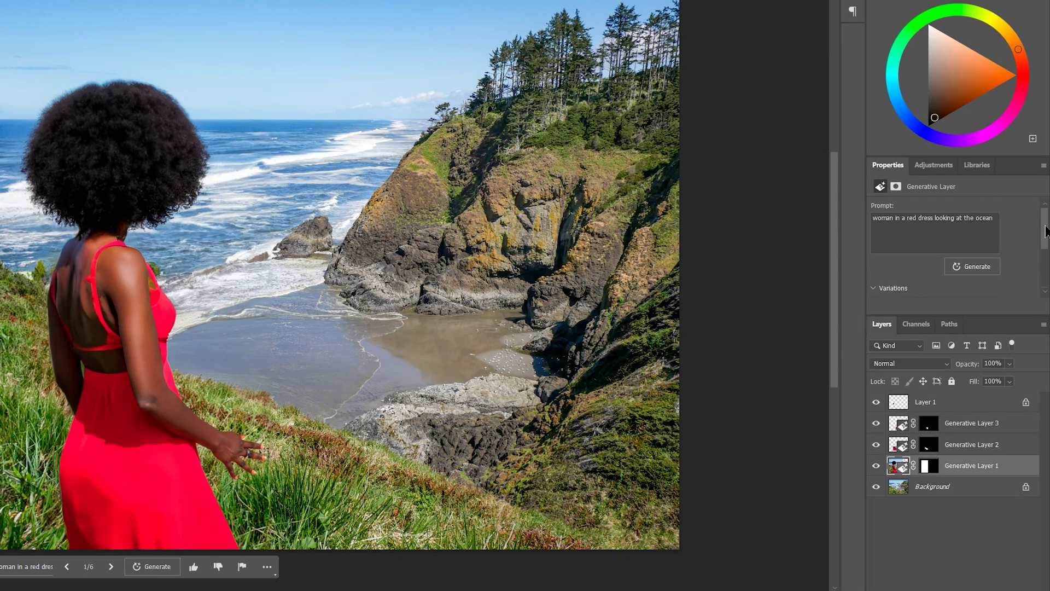
text(holding a flower)
click(972, 266)
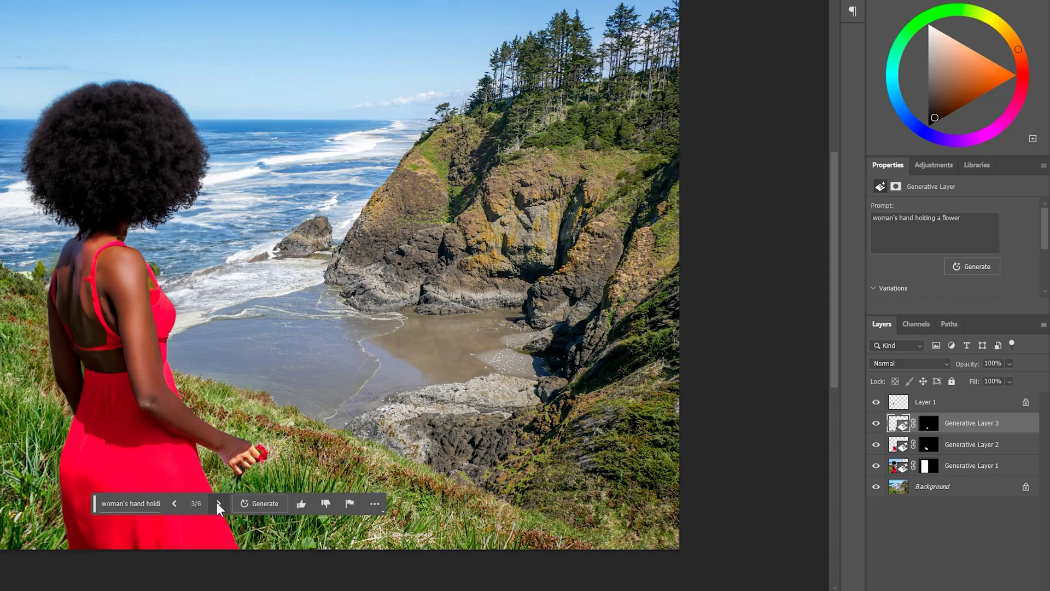
- Pick a flowerless hand variation and fill a sea area with 'lighthouse in the distance'
click(219, 503)
click(219, 504)
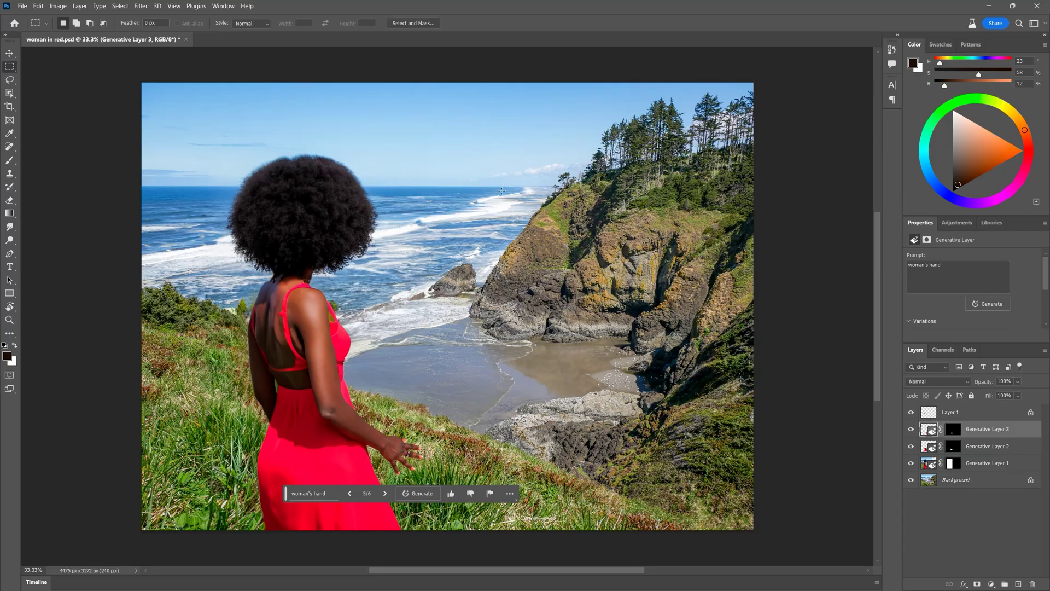
drag(481, 168, 535, 292)
click(439, 308)
text(lighthouse in the distance)
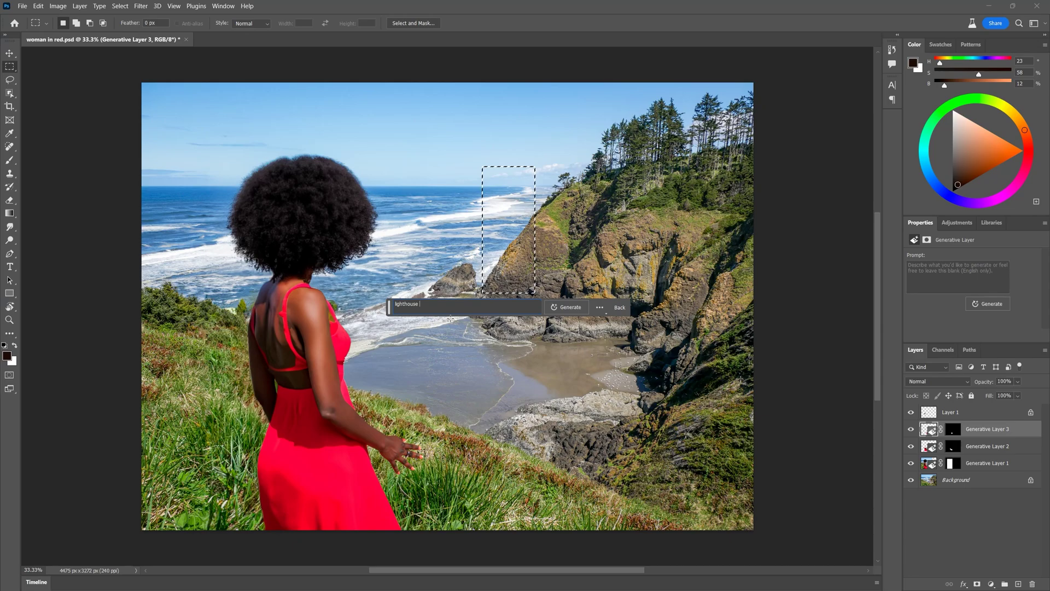
click(567, 308)
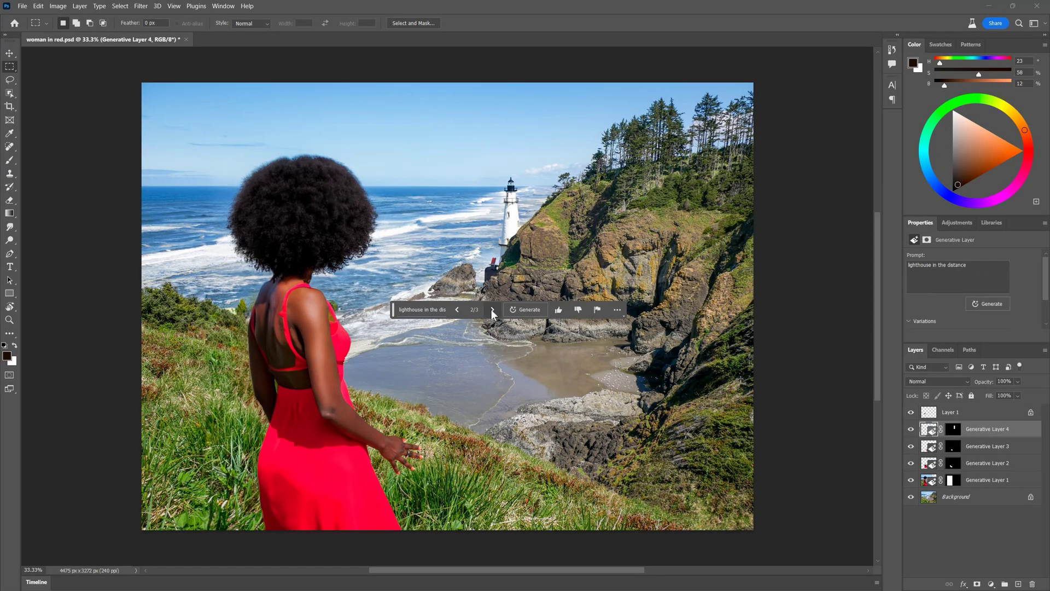
- Keep the white lighthouse variation and paint its mask around the base
click(492, 310)
click(492, 309)
key(ctrl+backslash)
key(b)
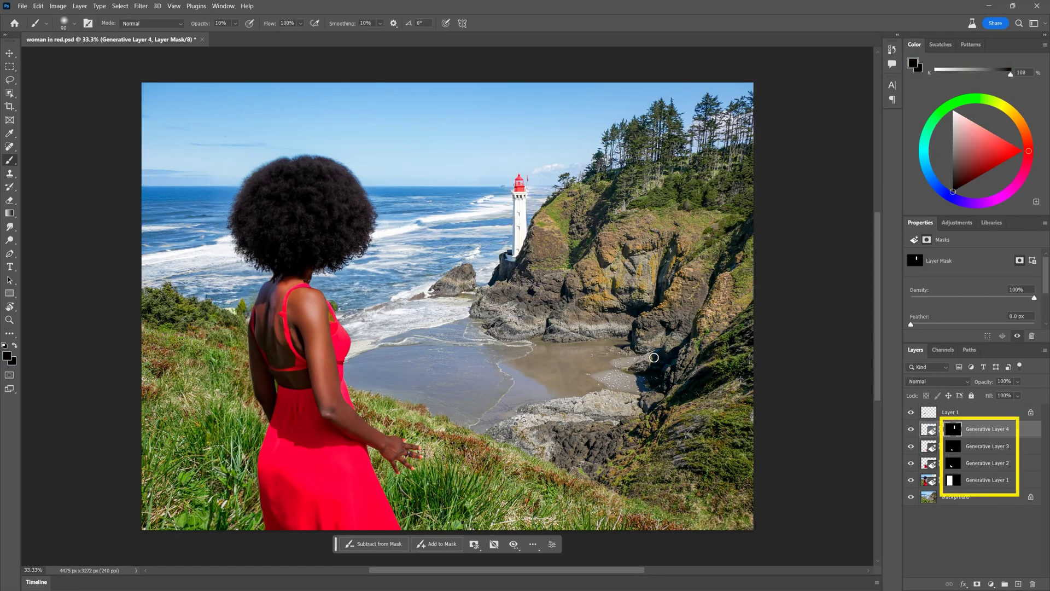
mouse_move(514, 253)
mouse_down()
mouse_move(492, 282)
mouse_move(531, 285)
mouse_up()
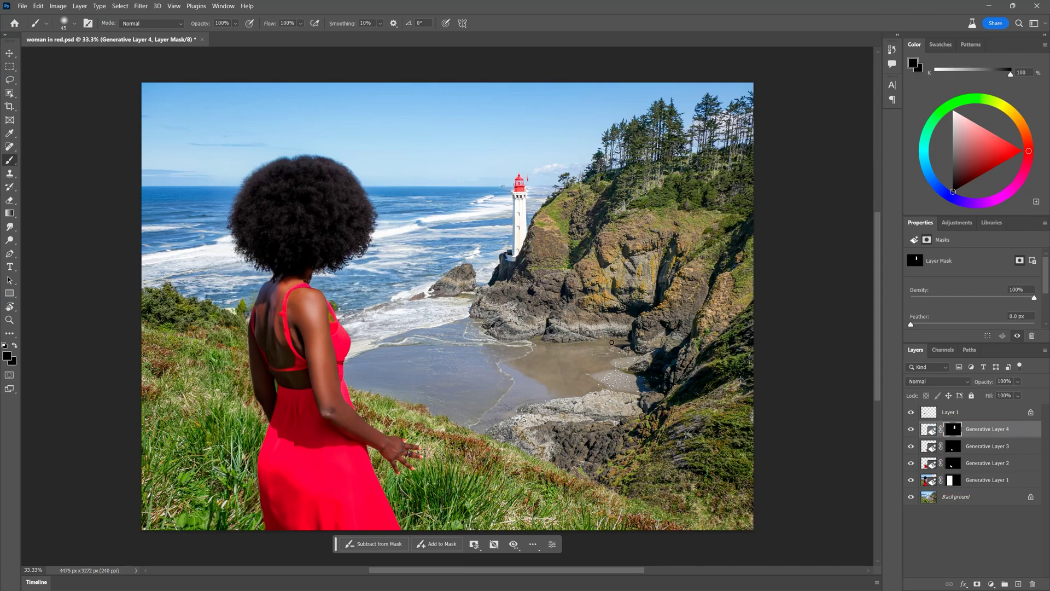
- Group Layer 1 through Generative Layer 1 into Group 1 and toggle it against the original
click(963, 412)
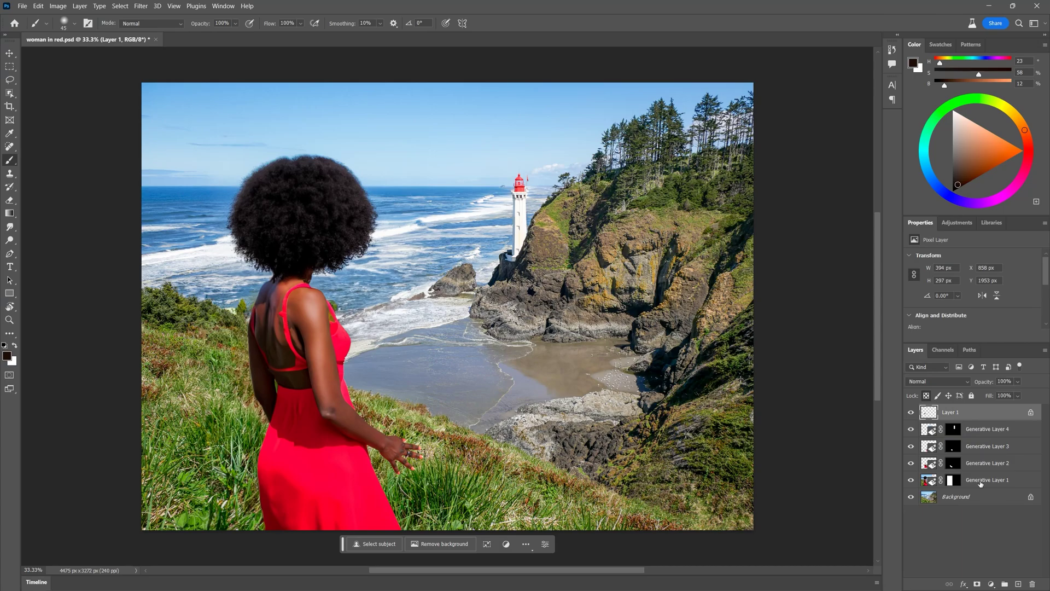
shift+click(981, 481)
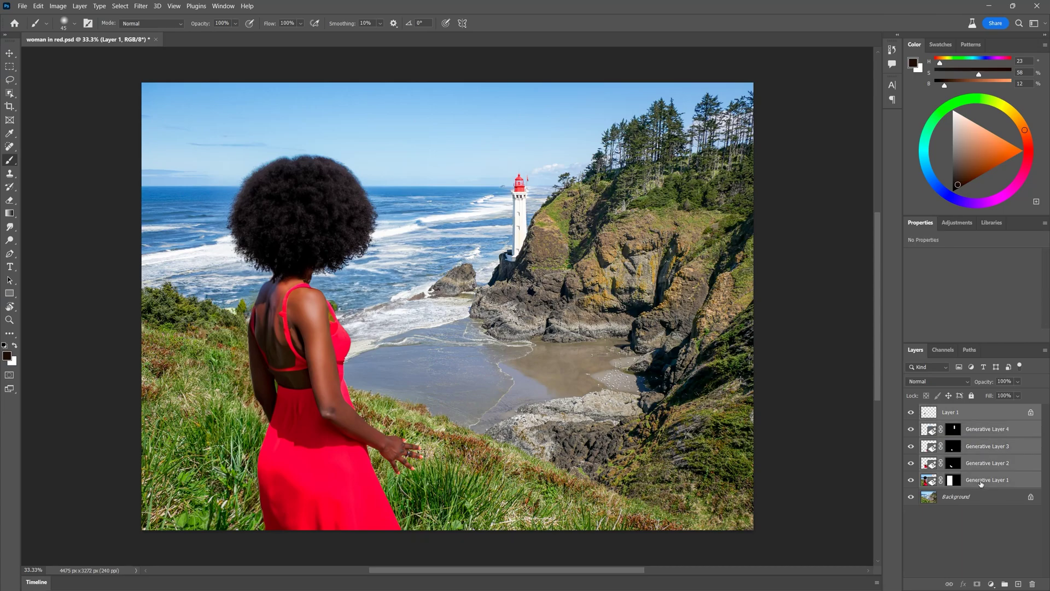
key(ctrl+g)
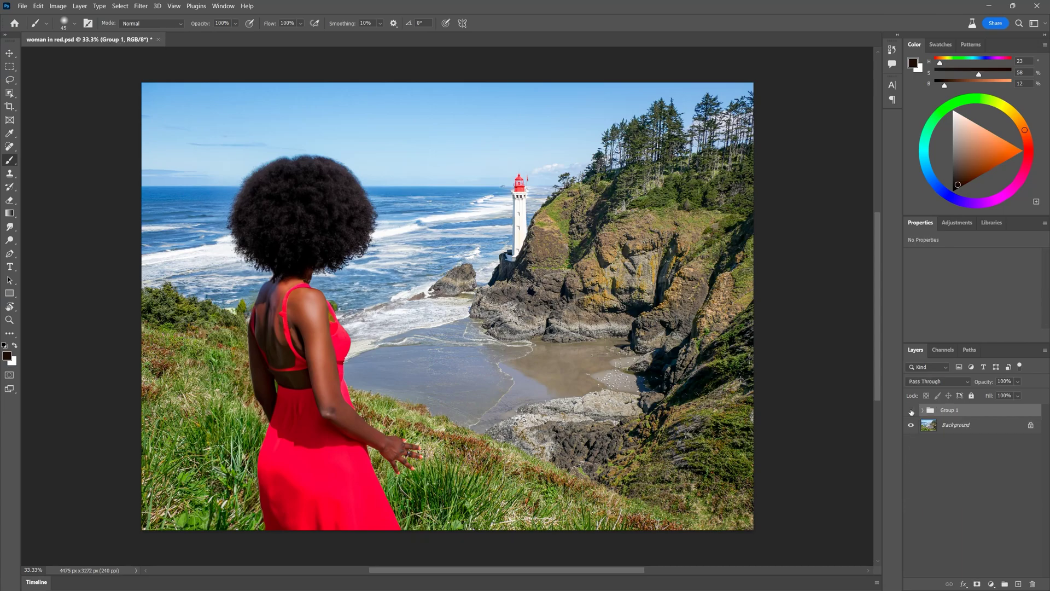
click(911, 410)
click(911, 410)
click(911, 411)
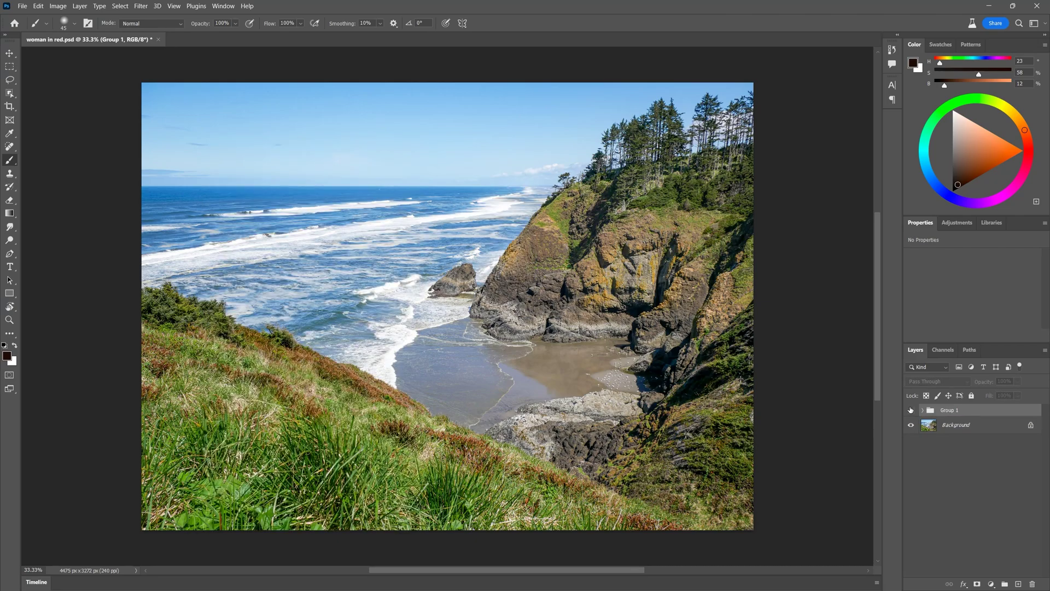
click(911, 410)
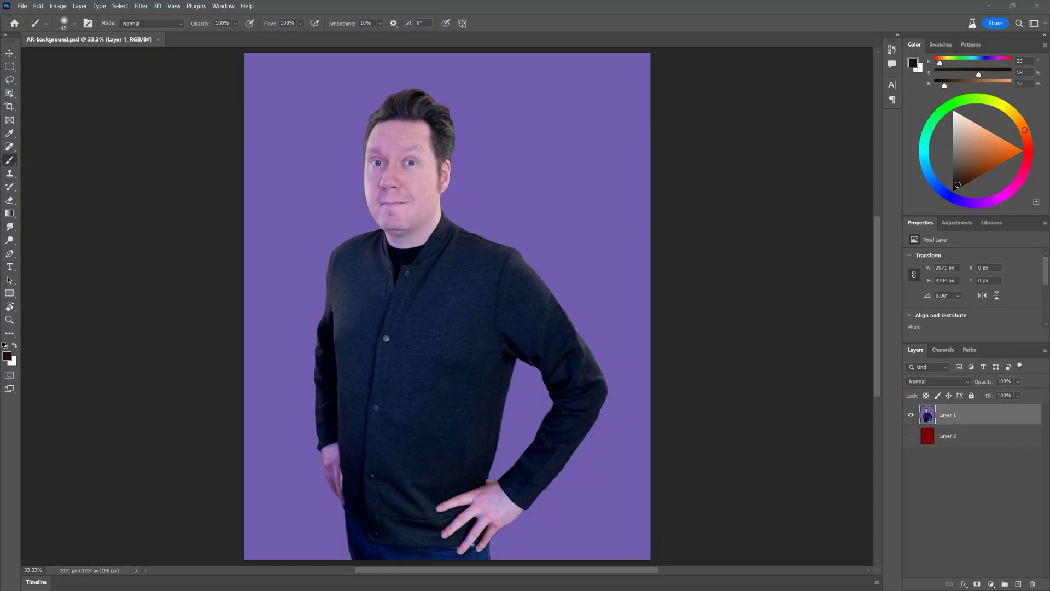
- Try Remove Background on the man's photo layer, then undo it
click(952, 415)
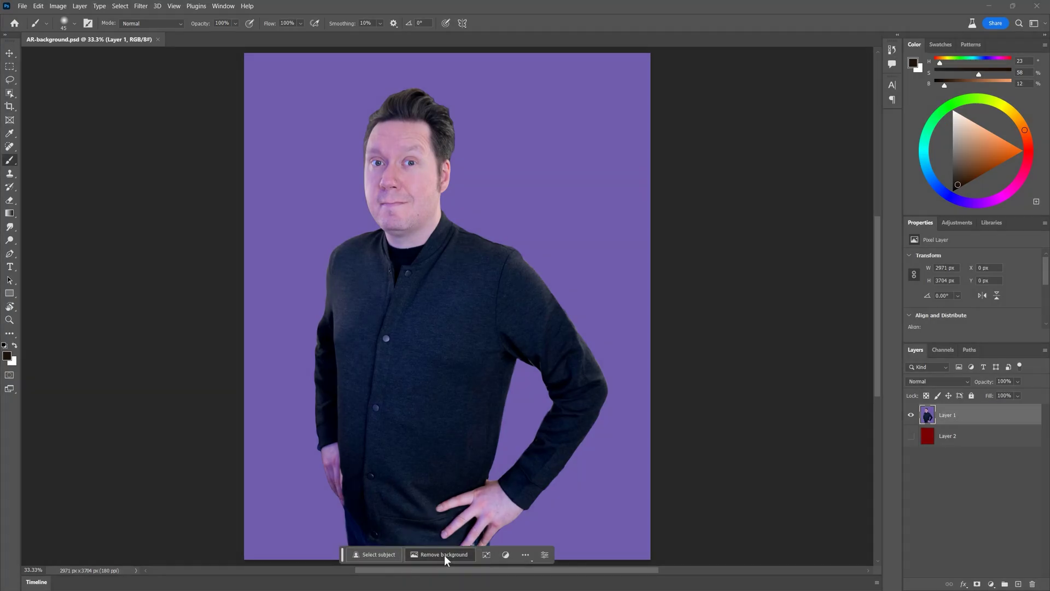
click(443, 554)
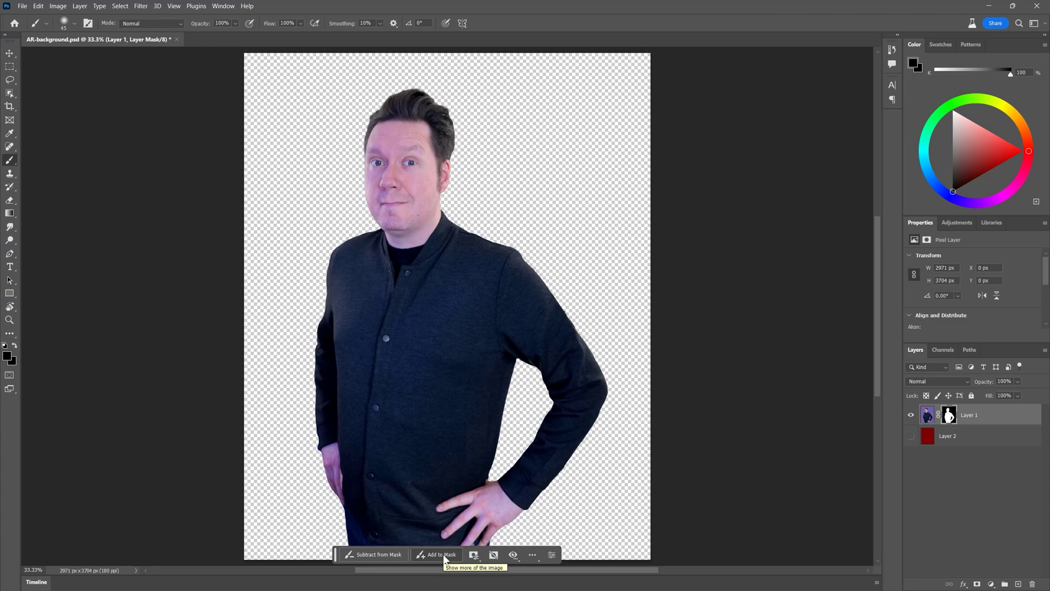
key(ctrl+z)
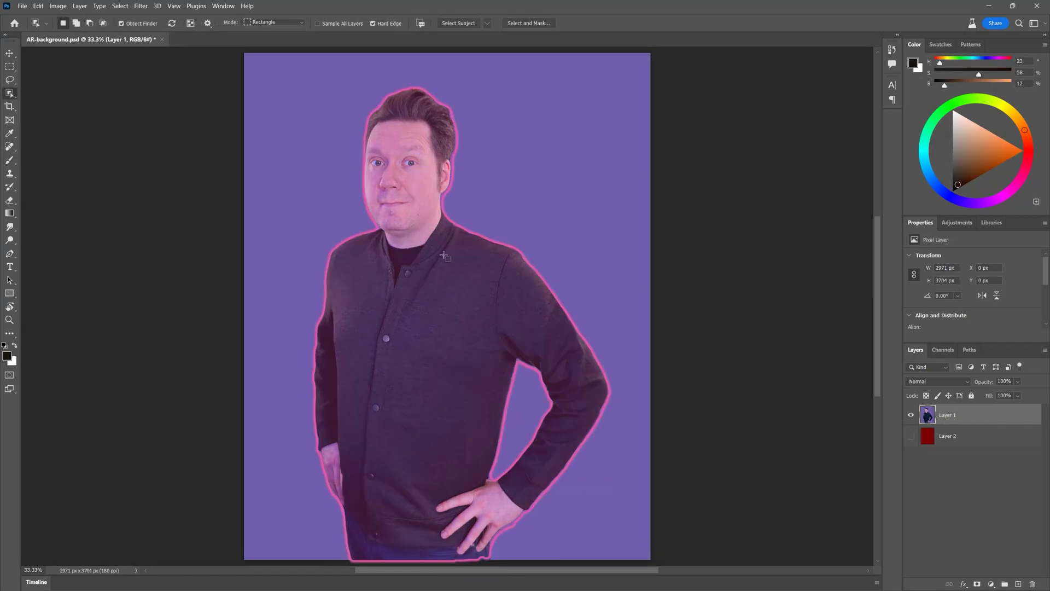
- Mask the man off the purple backdrop with Select and Mask, then invert the selection to his surroundings
click(531, 23)
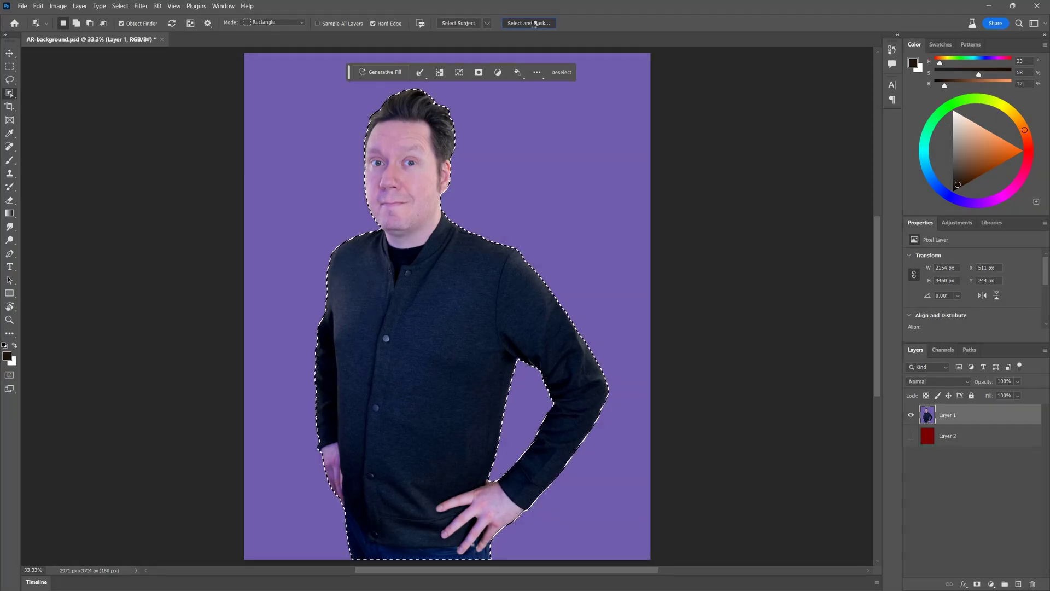
key(Return)
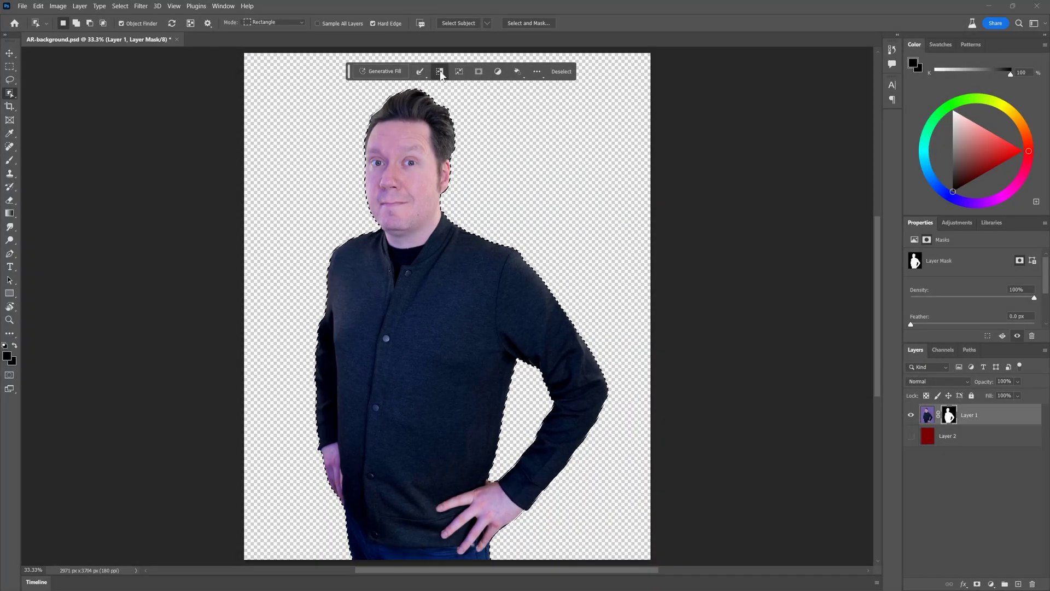
click(439, 71)
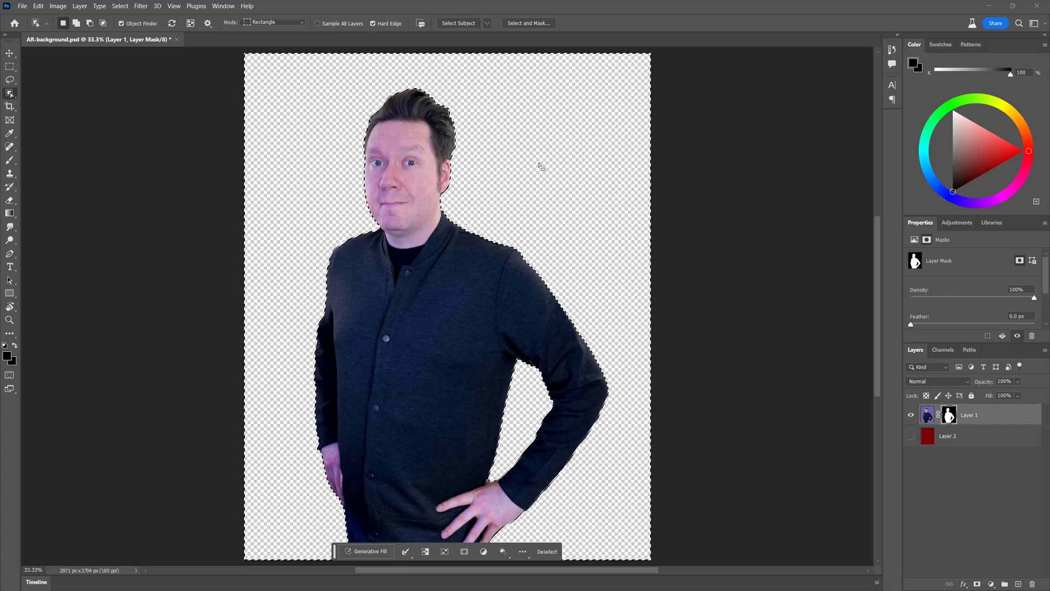
click(367, 552)
- Generate the 'storefronts at night with neon lights' background and browse its variations
text(storefronts at night with neon lights)
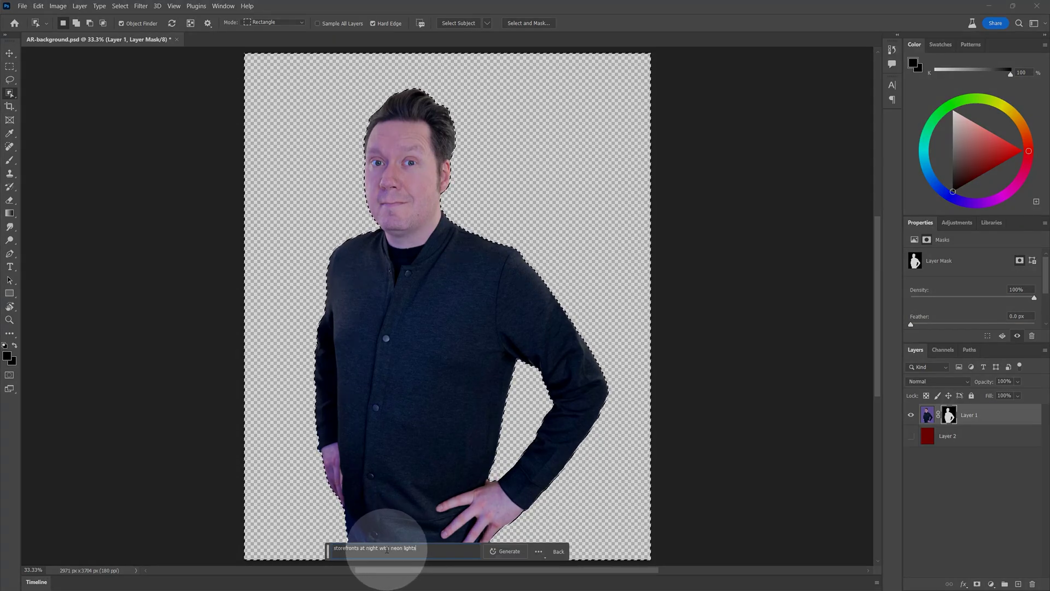
click(502, 552)
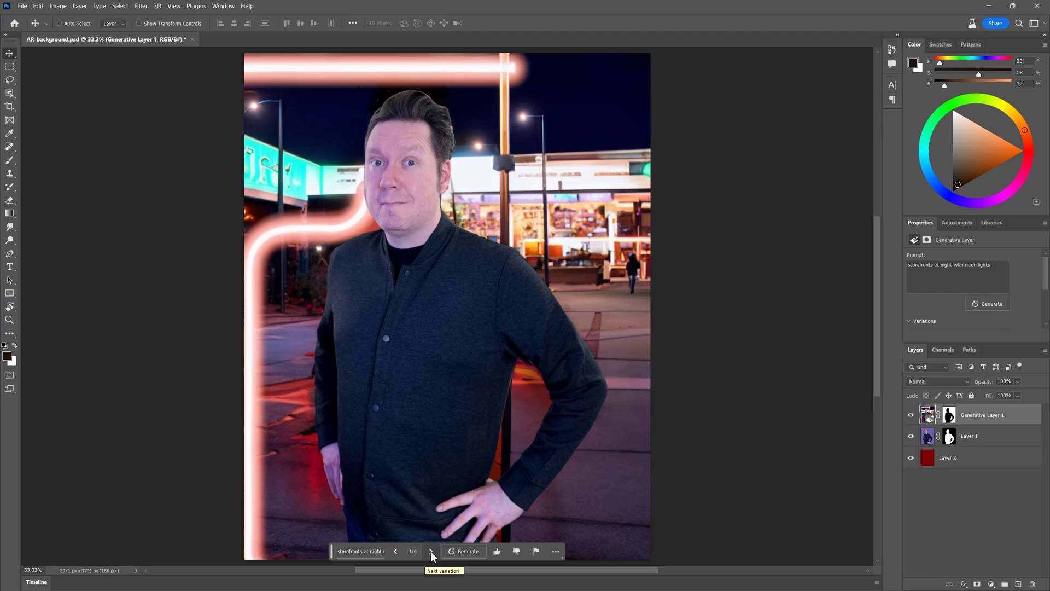
click(432, 551)
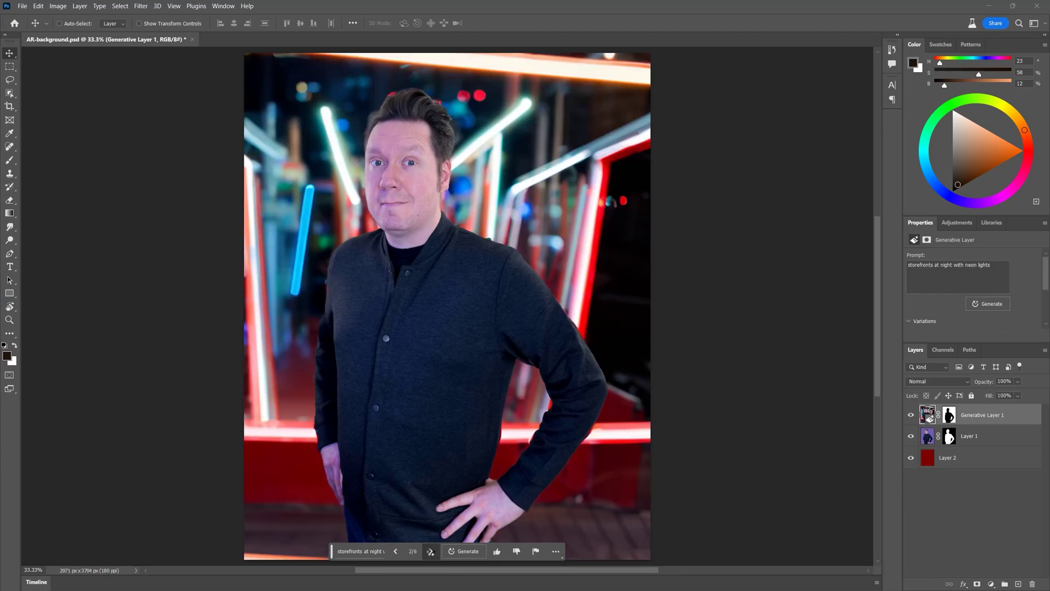
click(431, 551)
- Generate backgrounds from a new prompt and cycle through the art gallery, kitchen and neon variations
click(377, 550)
key(Return)
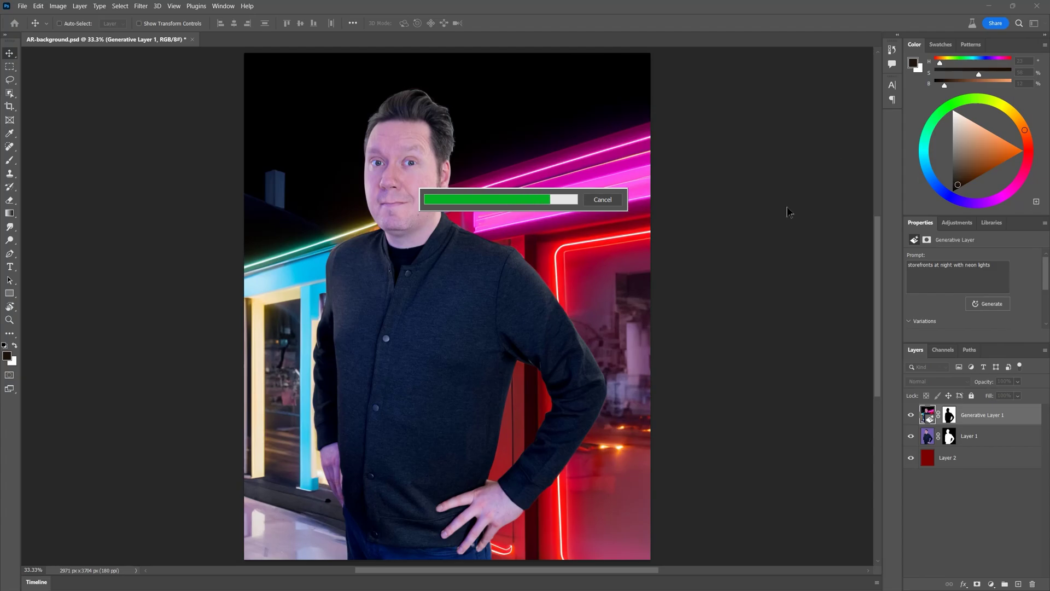
click(431, 551)
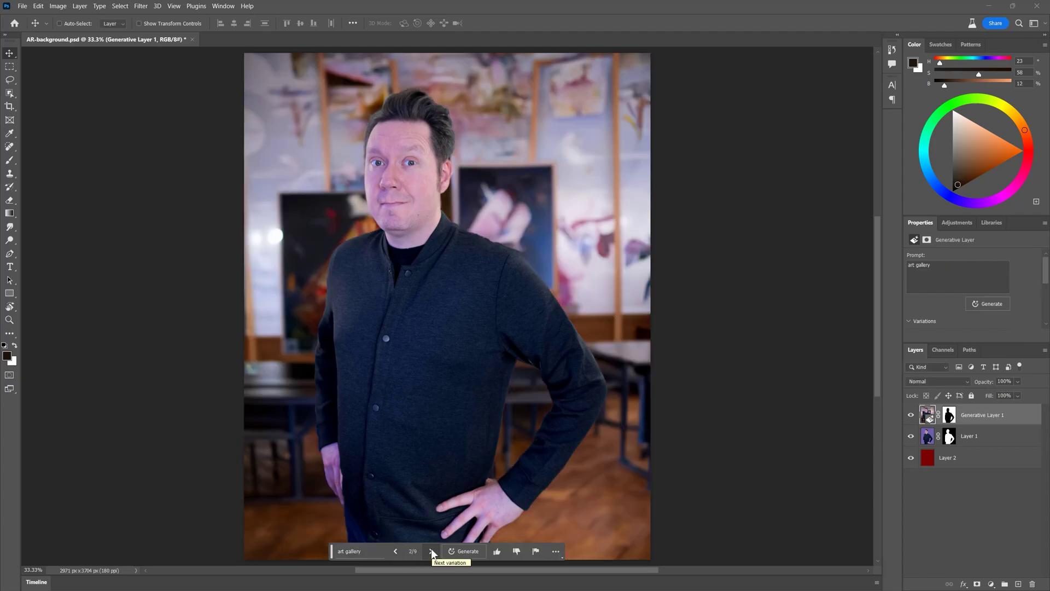
click(396, 551)
click(431, 551)
click(431, 551)
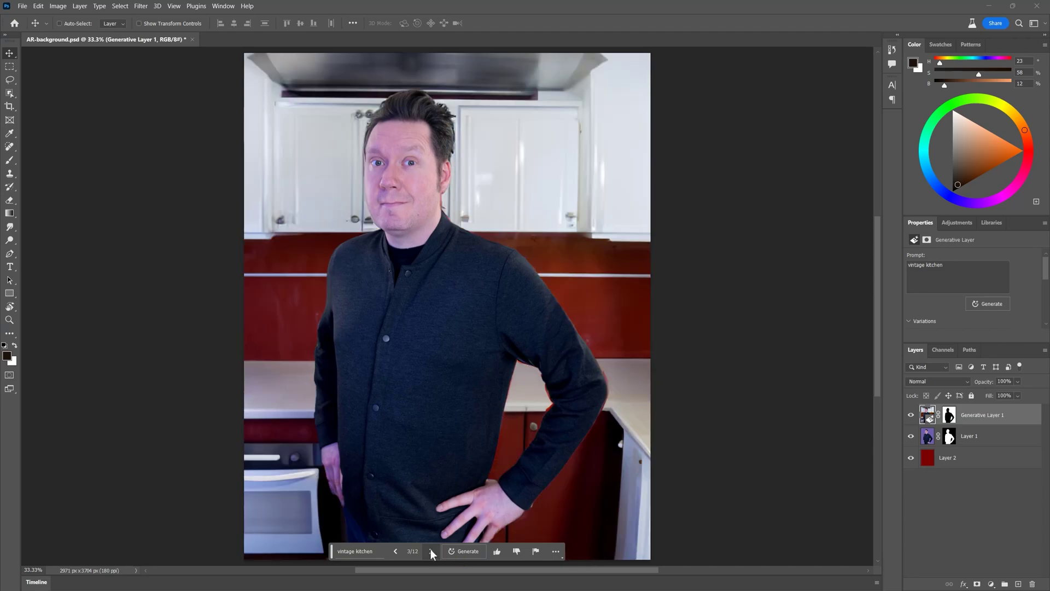
click(431, 551)
click(431, 551)
click(431, 551)
click(431, 551)
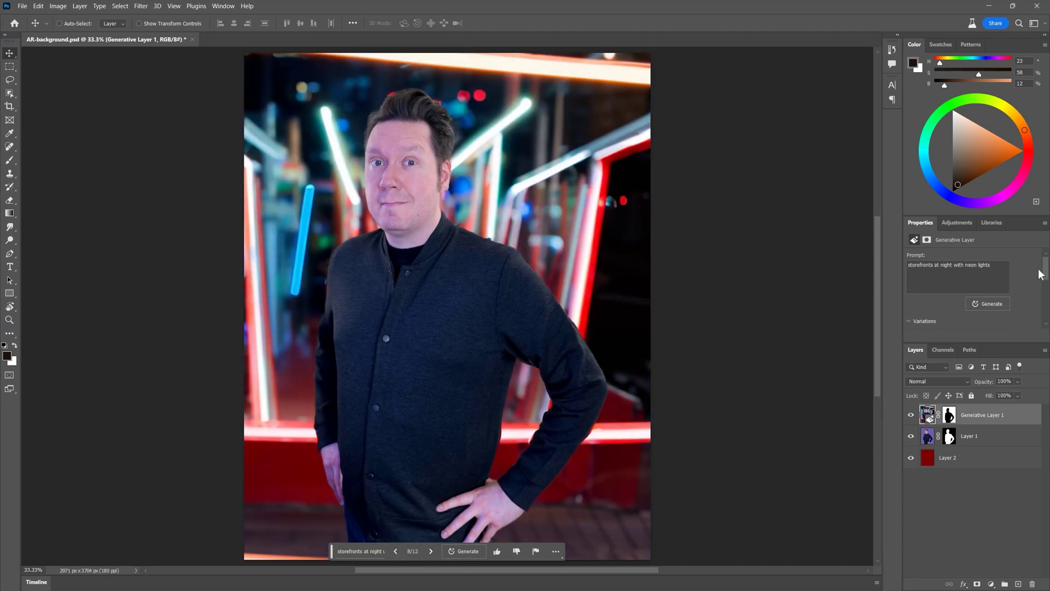
- Pick the art gallery variation from the Properties Variations thumbnails
drag(1041, 274, 1043, 313)
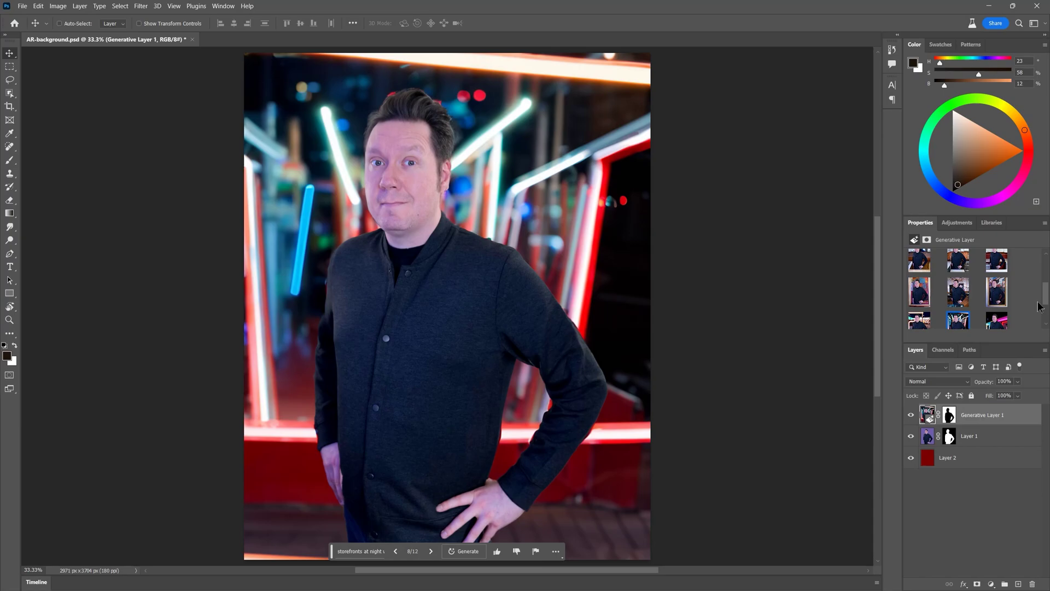
click(999, 285)
scroll(980, 288, up, 3)
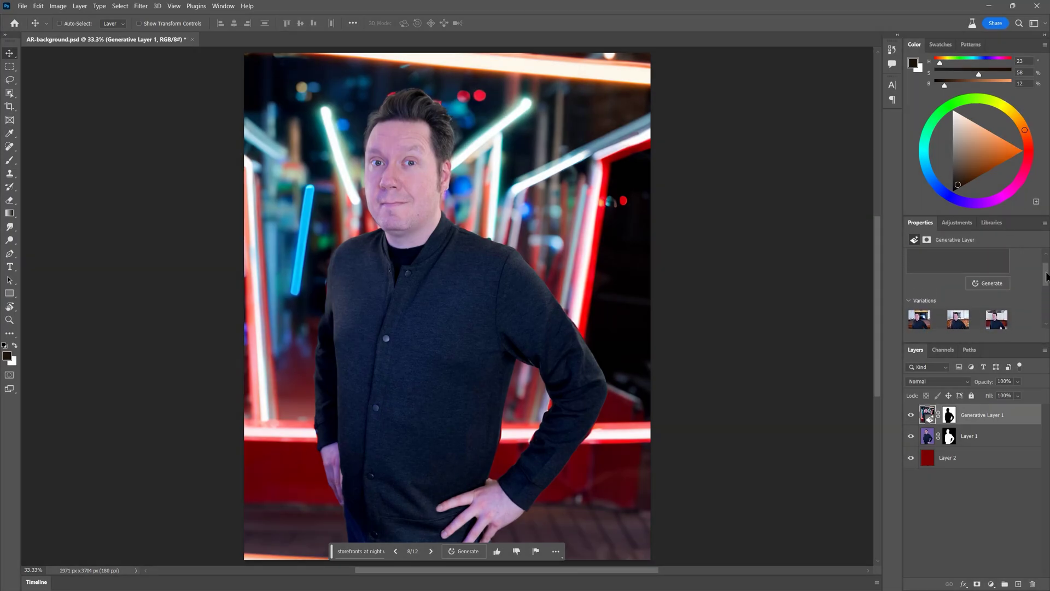
click(958, 294)
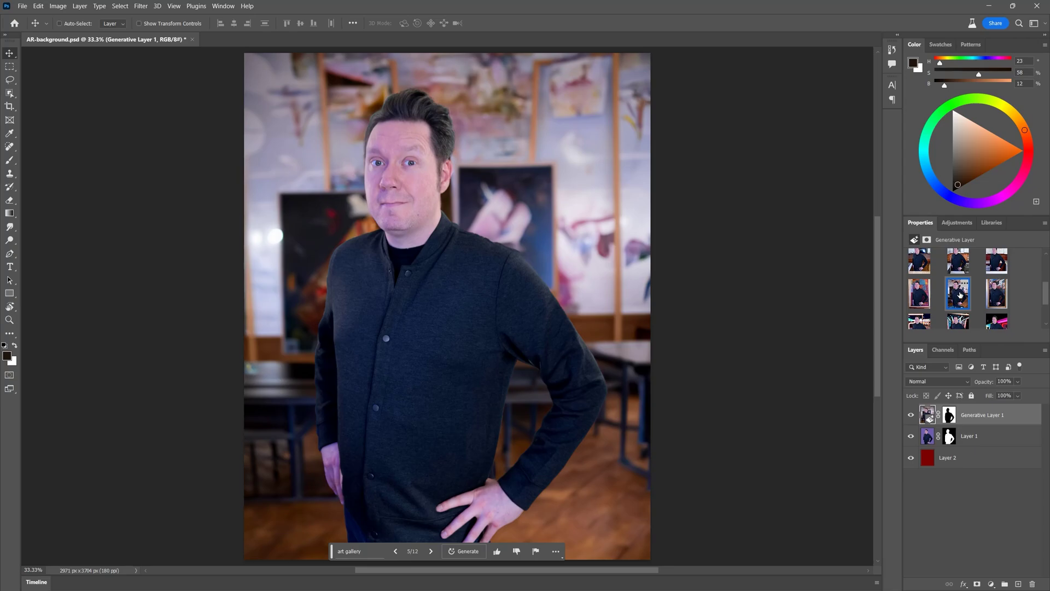
- Generate a 'bedroom with white wal' background and return to the first of 15 variations
click(355, 551)
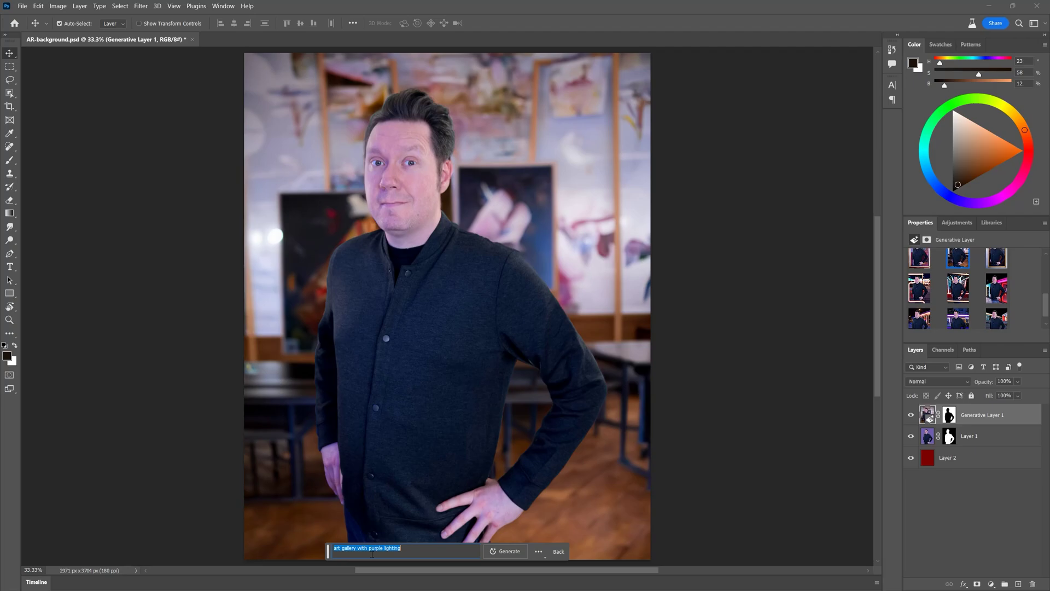
text(bedroom with white walls)
key(Return)
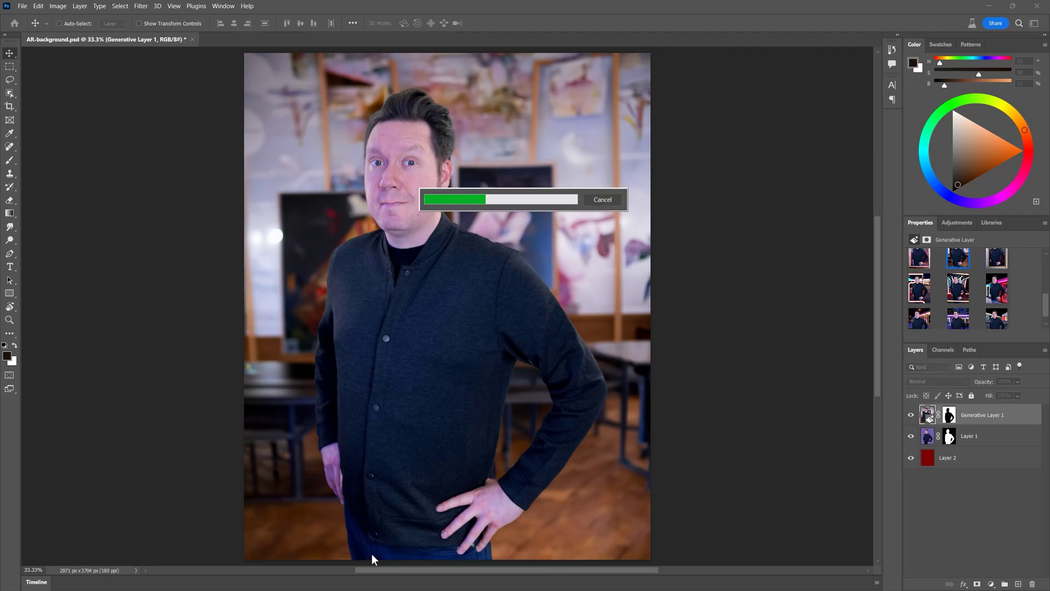
click(431, 551)
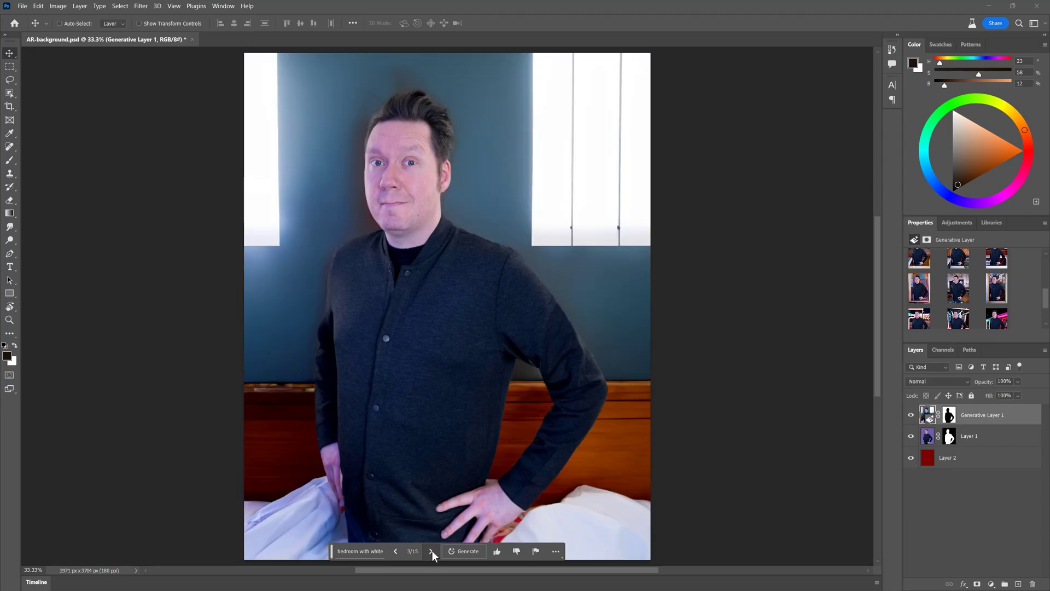
click(432, 551)
click(395, 551)
click(395, 551)
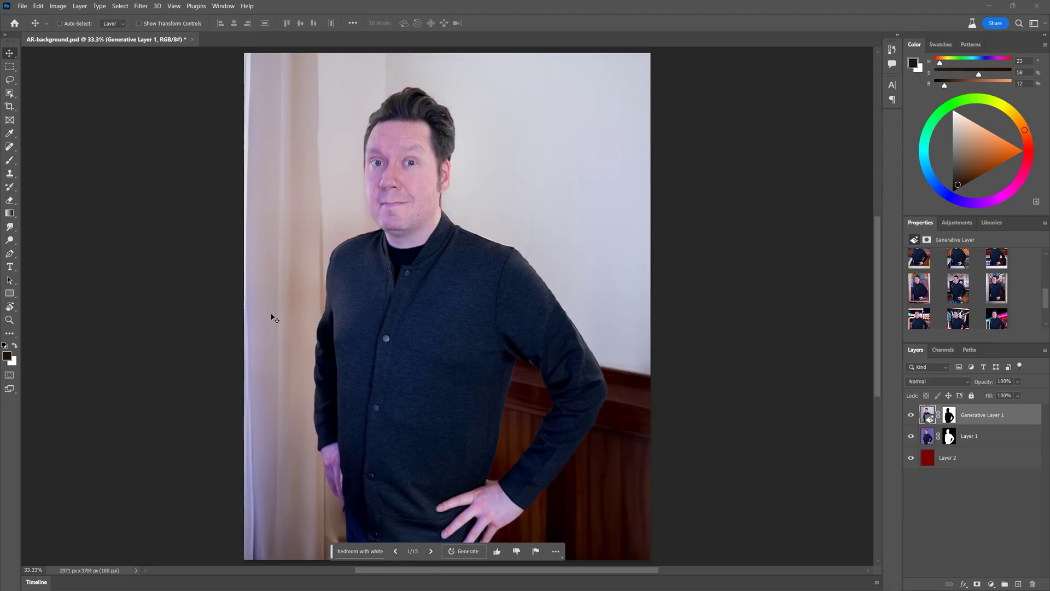
click(9, 67)
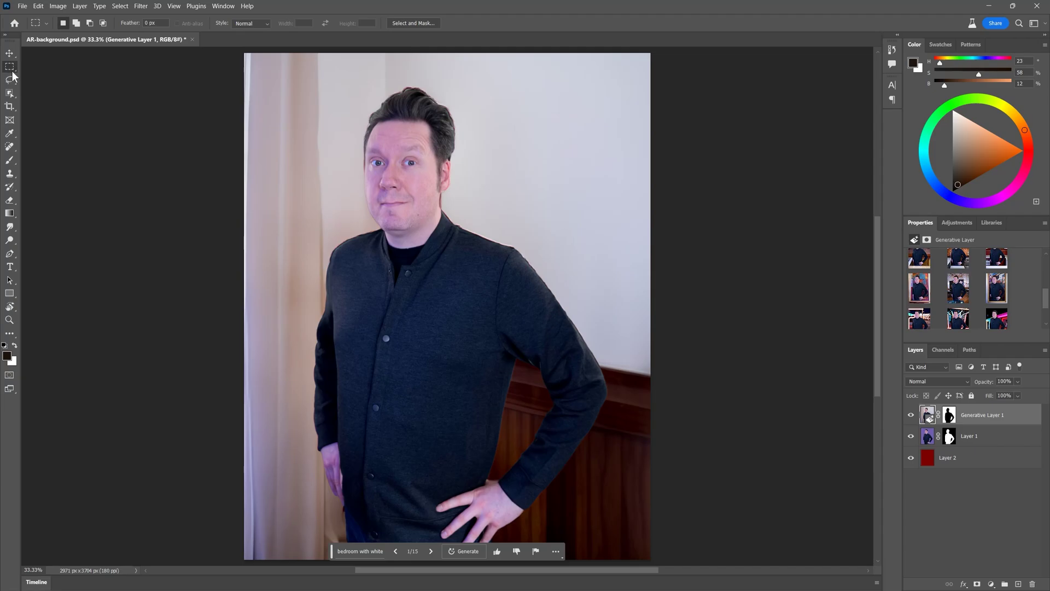
- Select a rectangle on the upper-right wall and generate a 'framed painting of flowers' there
drag(496, 71, 653, 221)
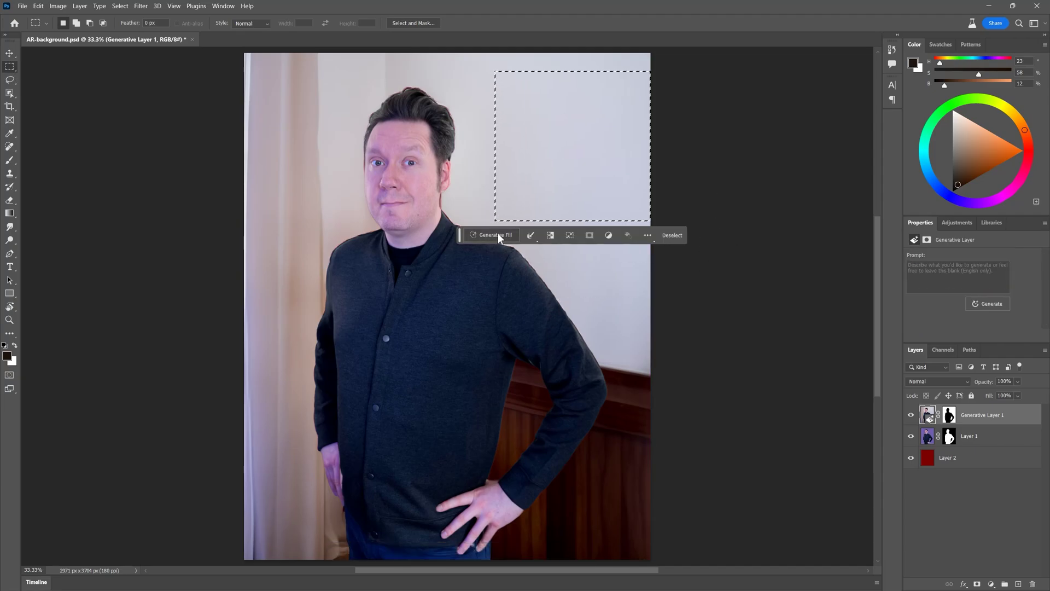
click(499, 236)
text(framed painting of flowers)
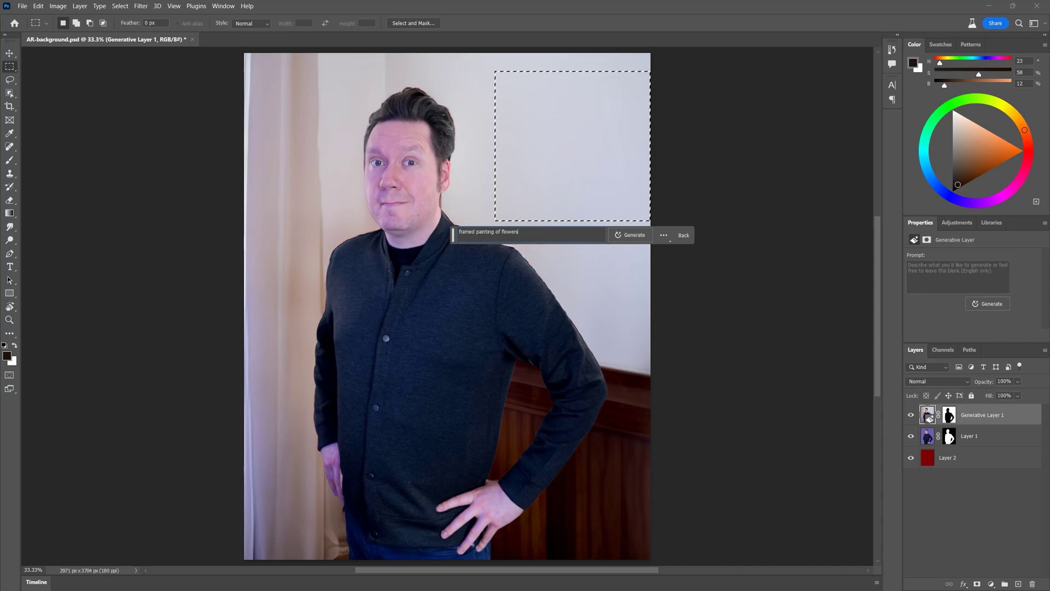
key(Return)
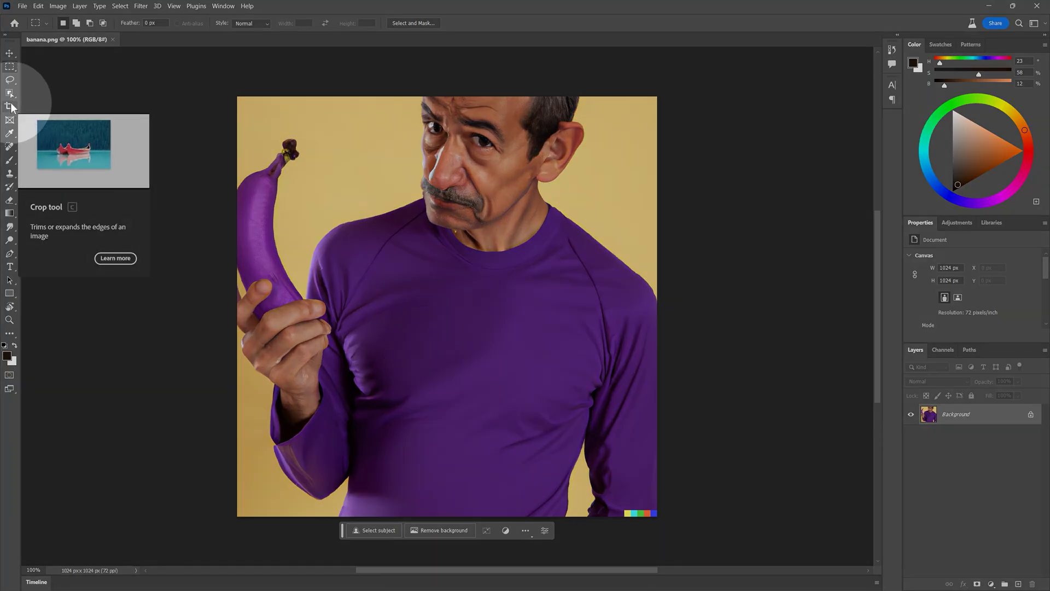
- Widen the canvas to the left with Crop and generate fill for the new white strip
click(12, 109)
drag(237, 315, 221, 312)
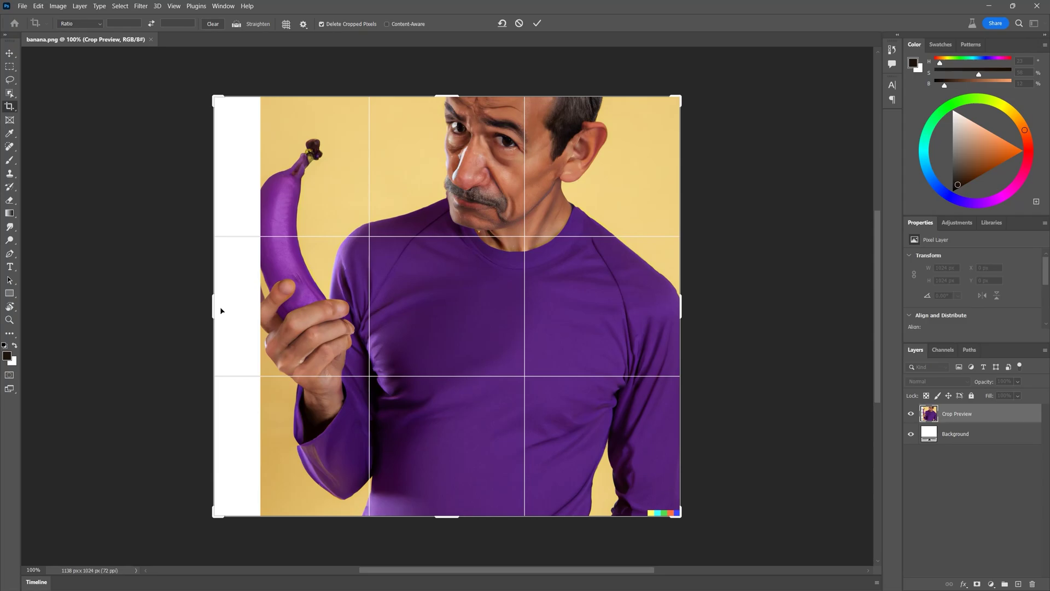
key(Return)
key(m)
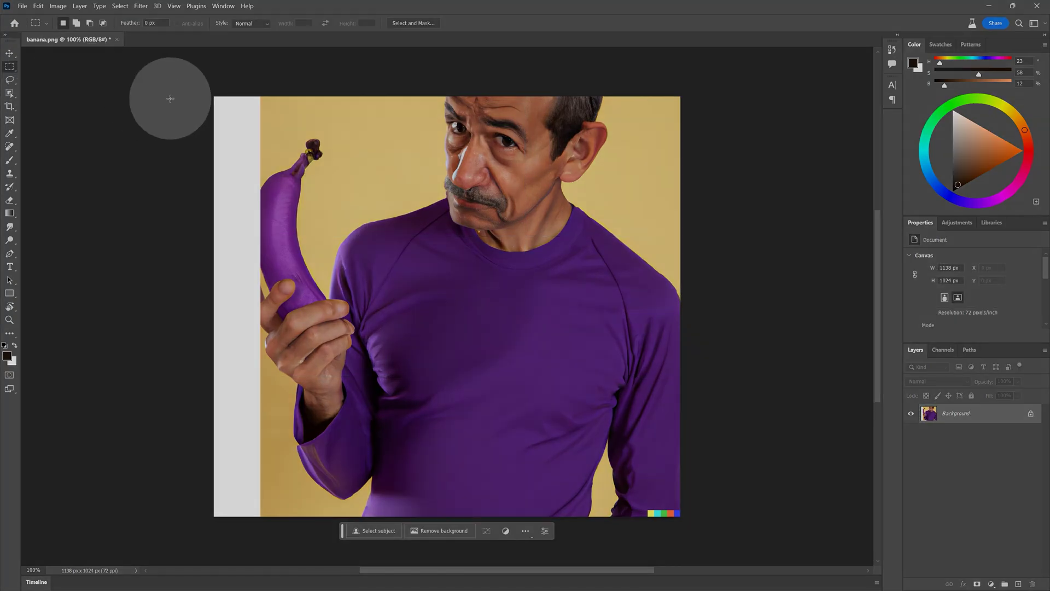
drag(214, 97, 266, 523)
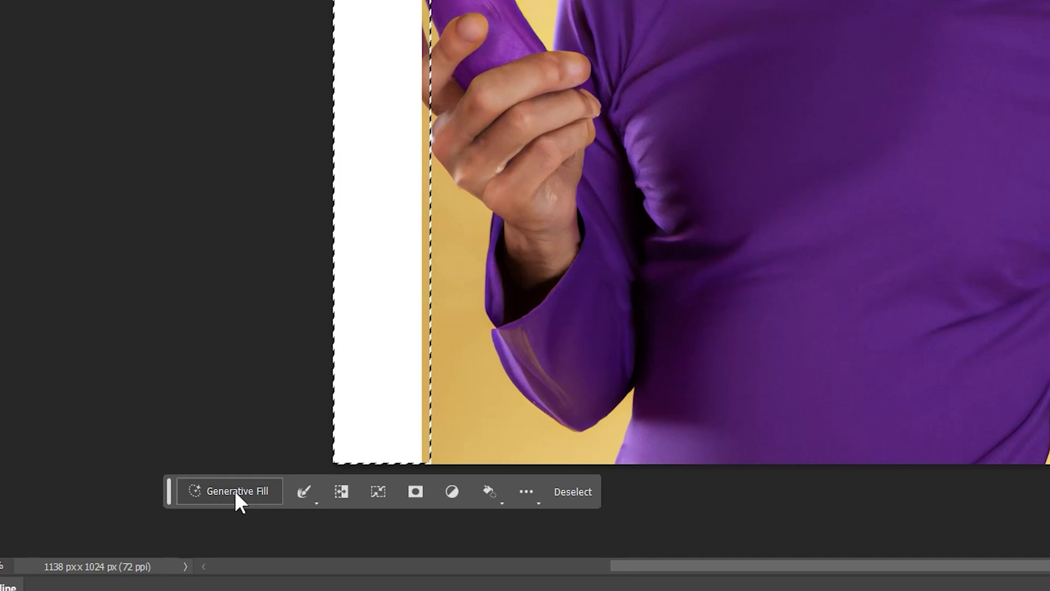
click(235, 491)
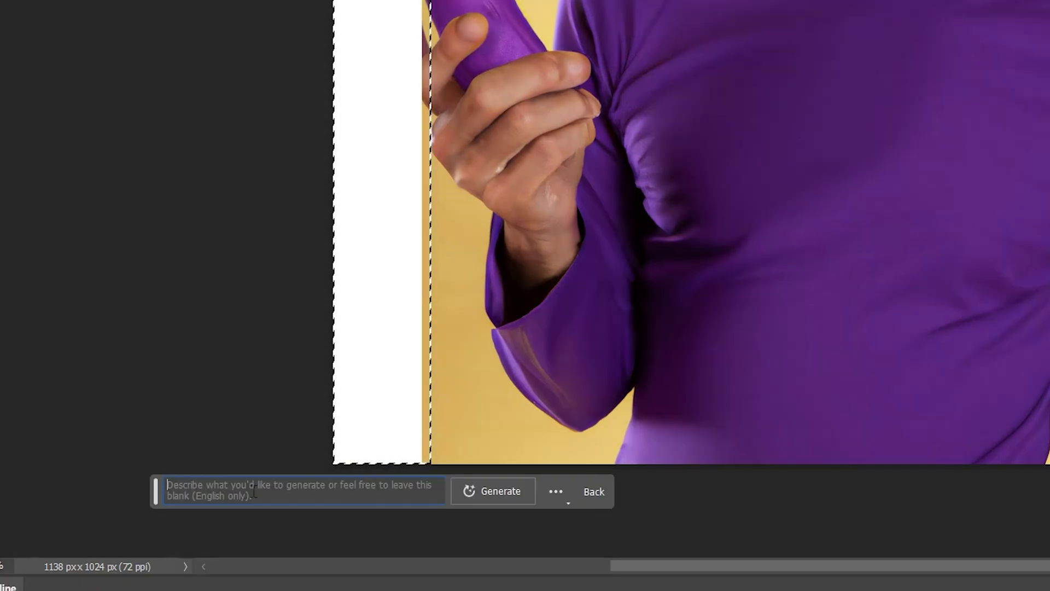
click(481, 492)
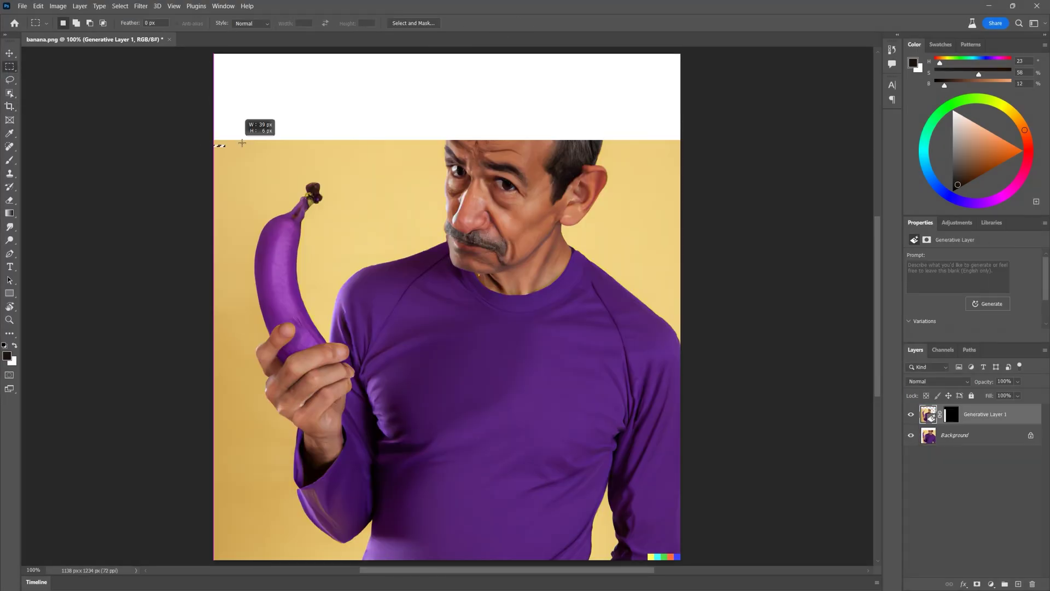
- Browse the generated variations for the strip above the head, then select the left strip's generative layer
click(431, 188)
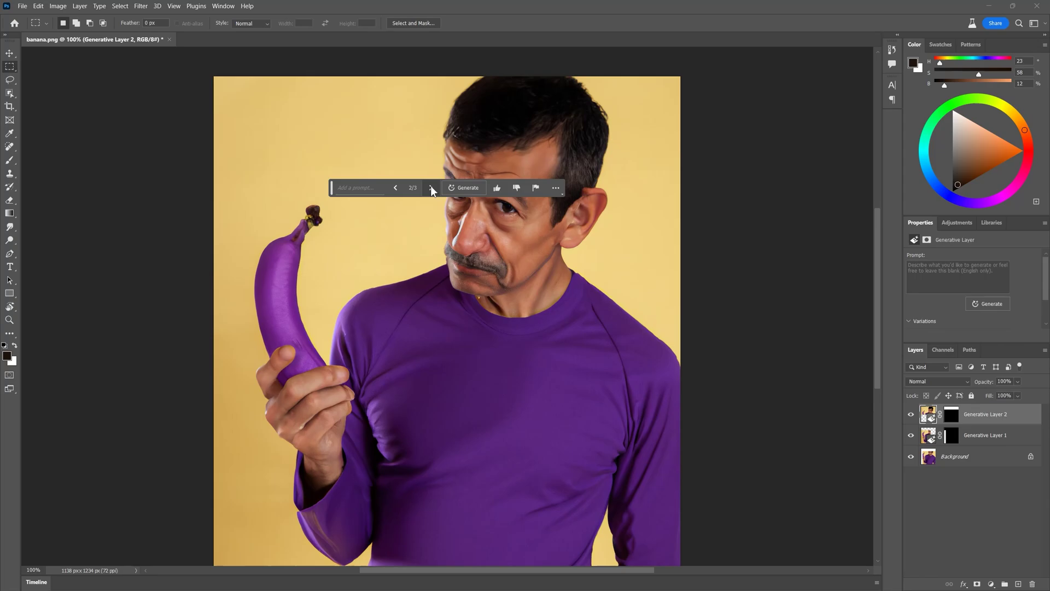
click(431, 188)
click(395, 187)
click(395, 188)
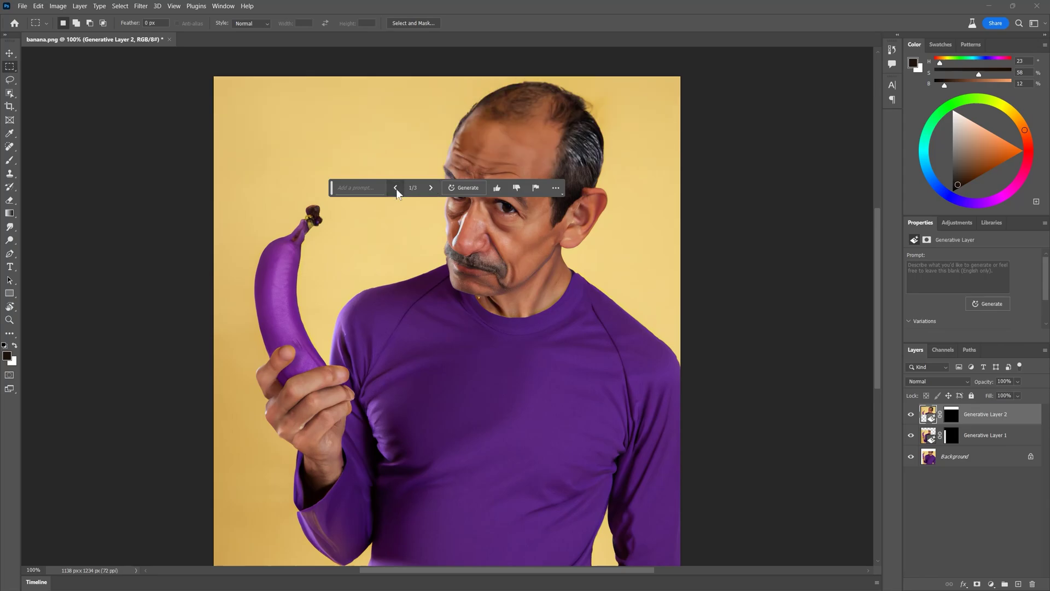
click(985, 436)
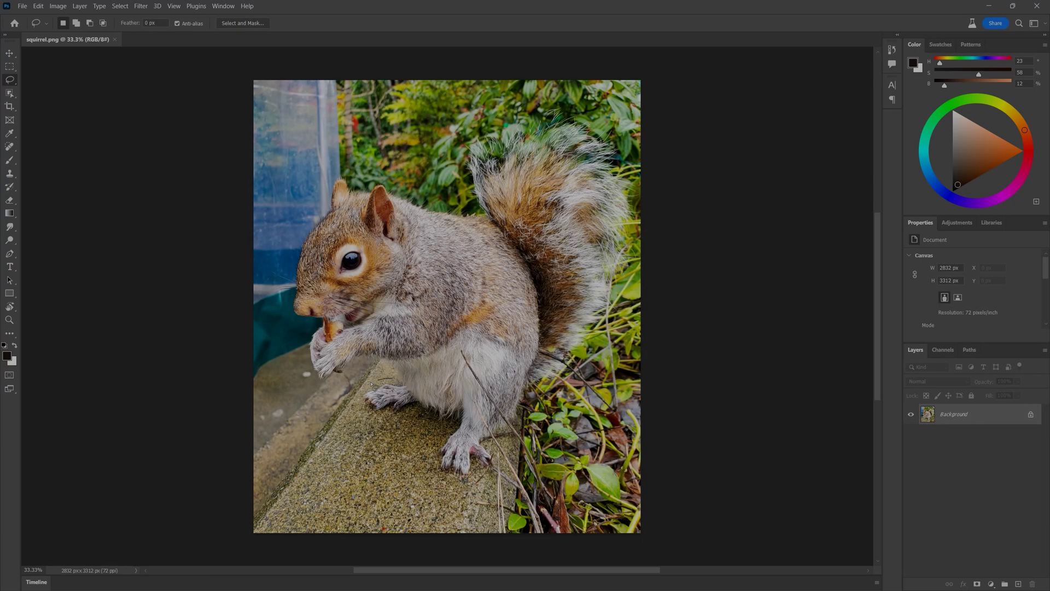
mouse_move(392, 414)
mouse_down()
mouse_move(440, 427)
mouse_move(486, 477)
mouse_move(599, 337)
mouse_move(638, 189)
mouse_move(378, 176)
mouse_move(313, 221)
mouse_move(312, 334)
mouse_move(386, 378)
mouse_up()
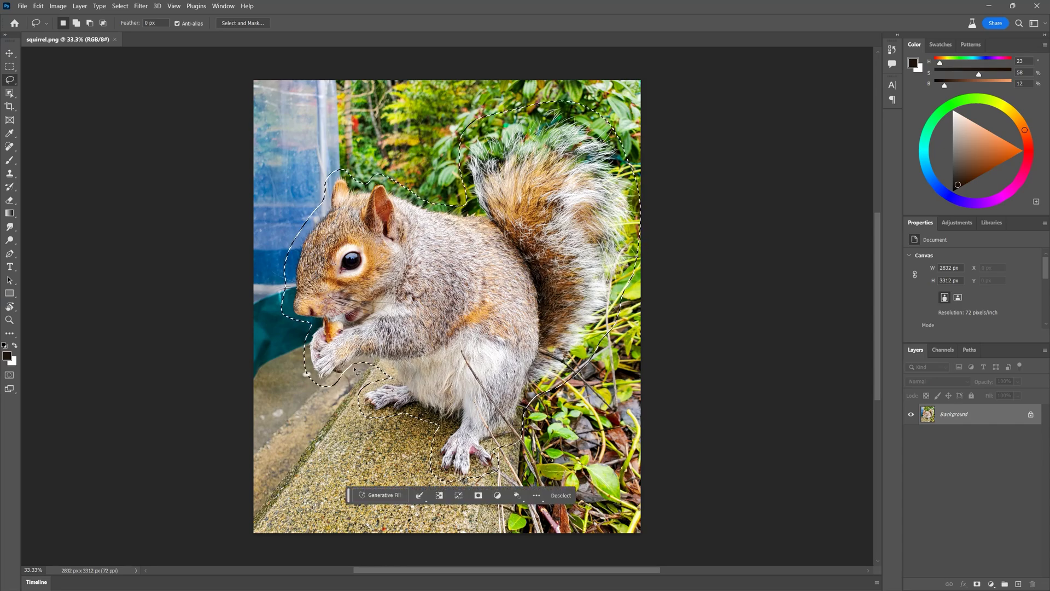
click(383, 495)
click(519, 495)
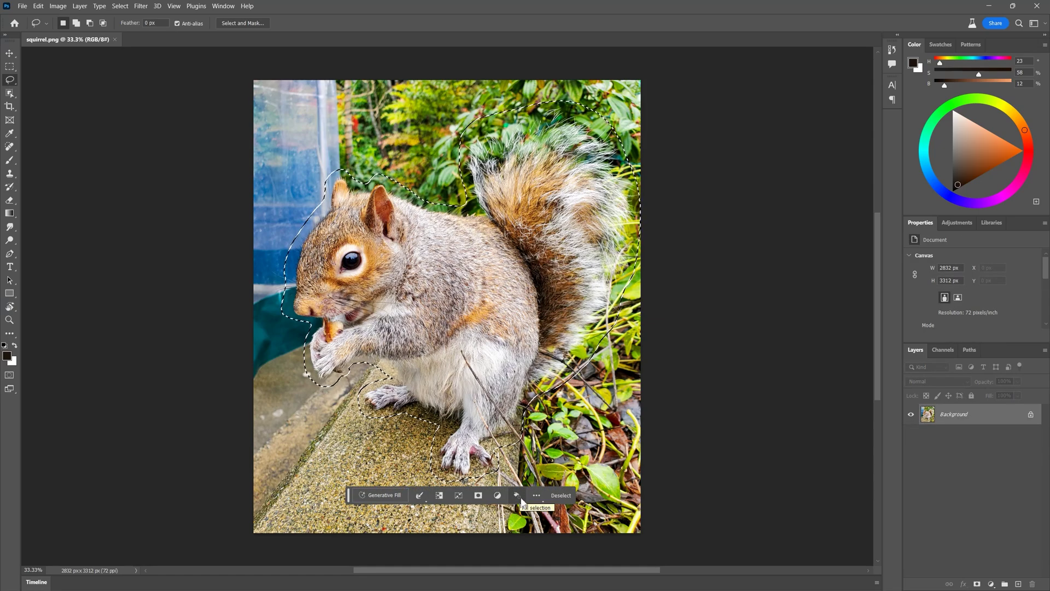
click(540, 499)
click(526, 506)
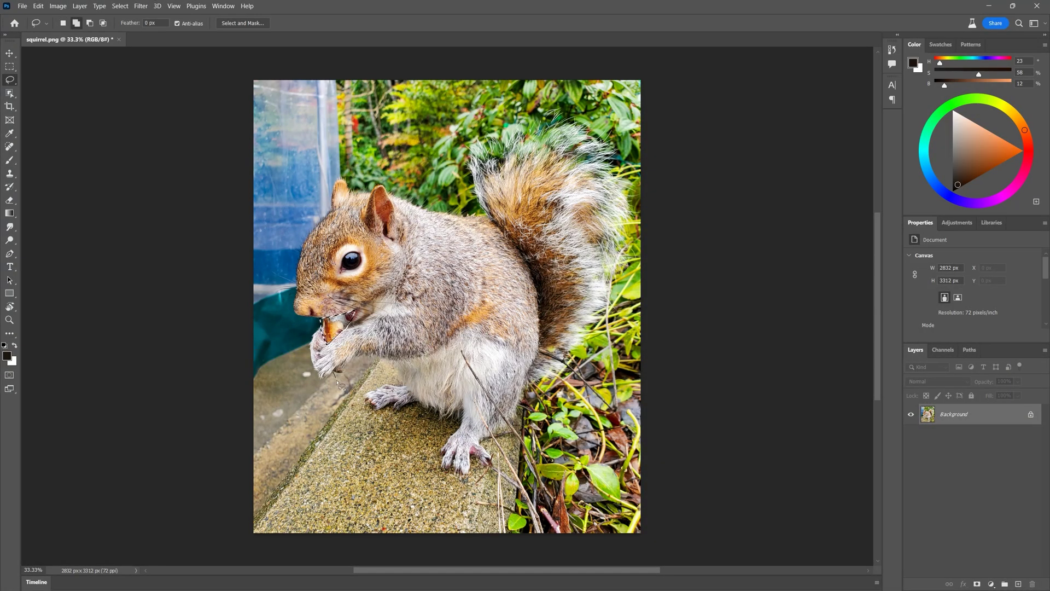
- Lasso the nut in the squirrel's paws and generate a banana in its place
mouse_move(339, 383)
mouse_down()
mouse_move(358, 375)
mouse_move(350, 362)
mouse_up()
click(261, 426)
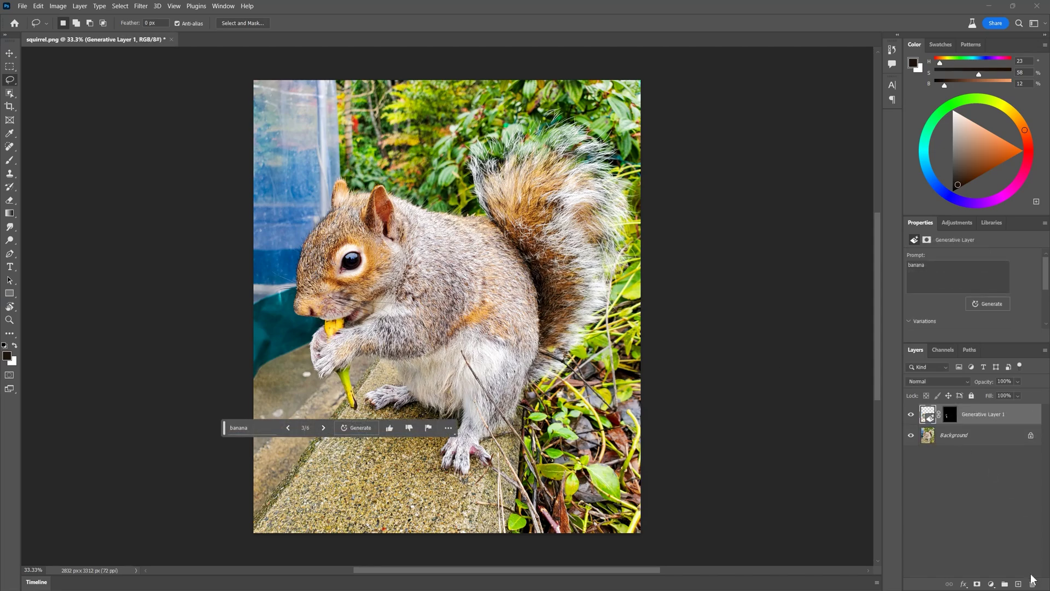
key(Delete)
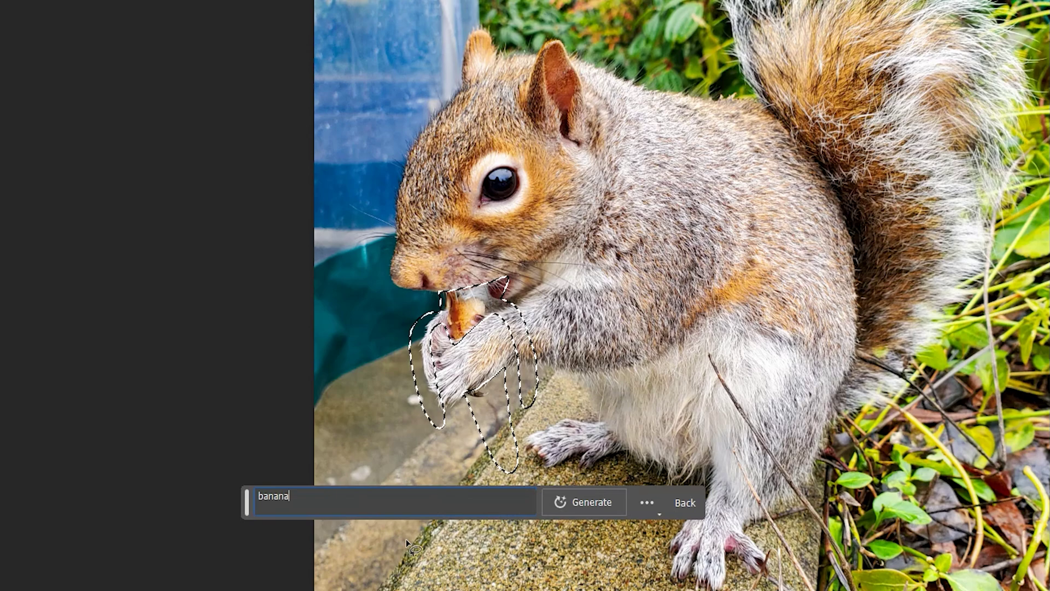
key(Return)
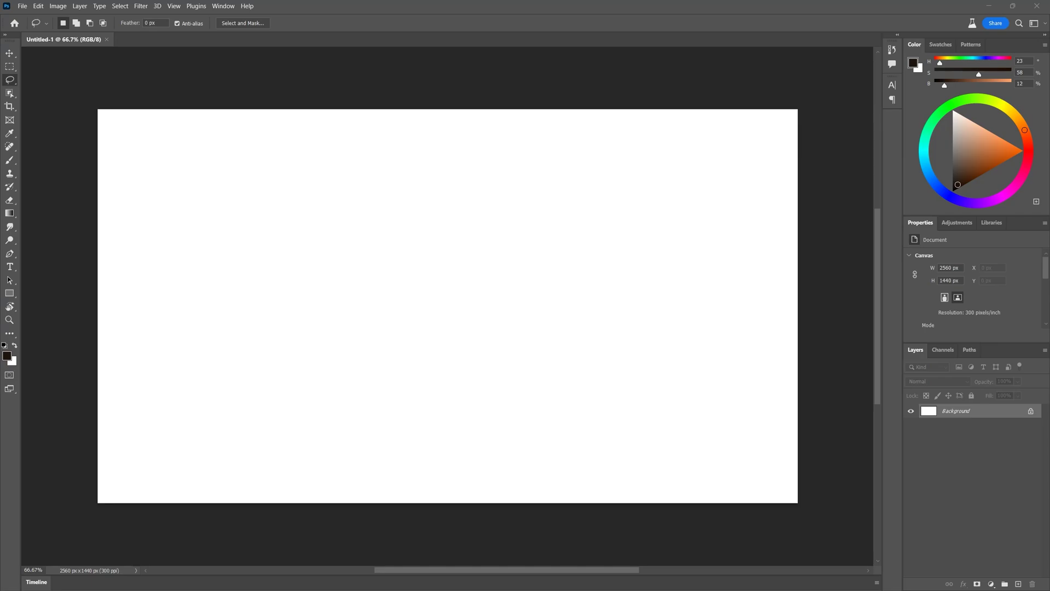
- Marquee a large central rectangle and generate a 'green frog' in it
click(9, 66)
mouse_move(228, 196)
mouse_down()
mouse_move(664, 405)
mouse_move(666, 422)
mouse_up()
click(364, 436)
text(gree)
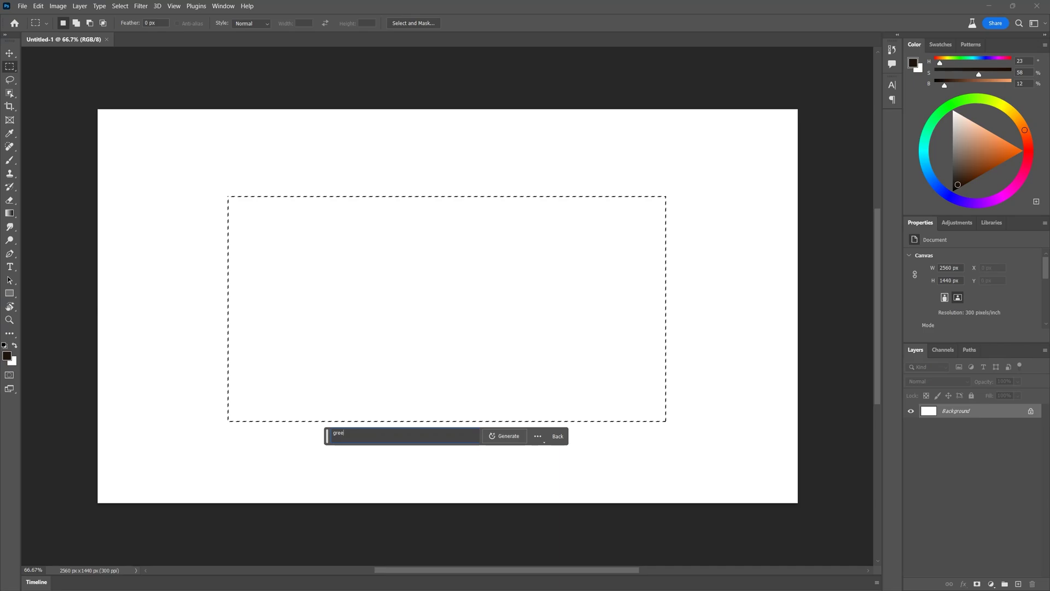
text(n frog)
key(Return)
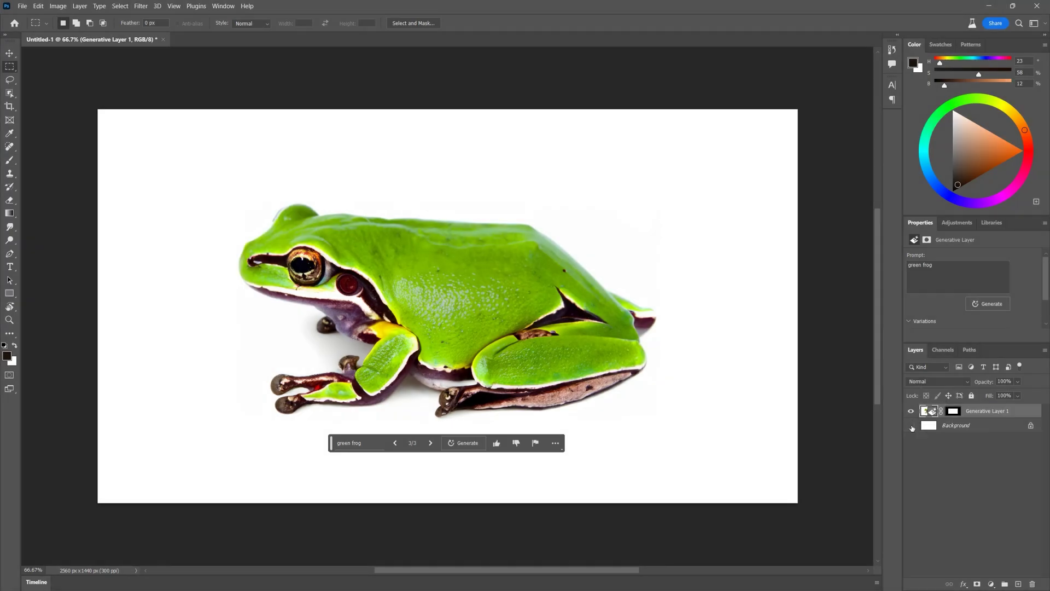
- Rasterize the frog layer, try removing its backdrop, undo, and delete the frog layer
click(911, 425)
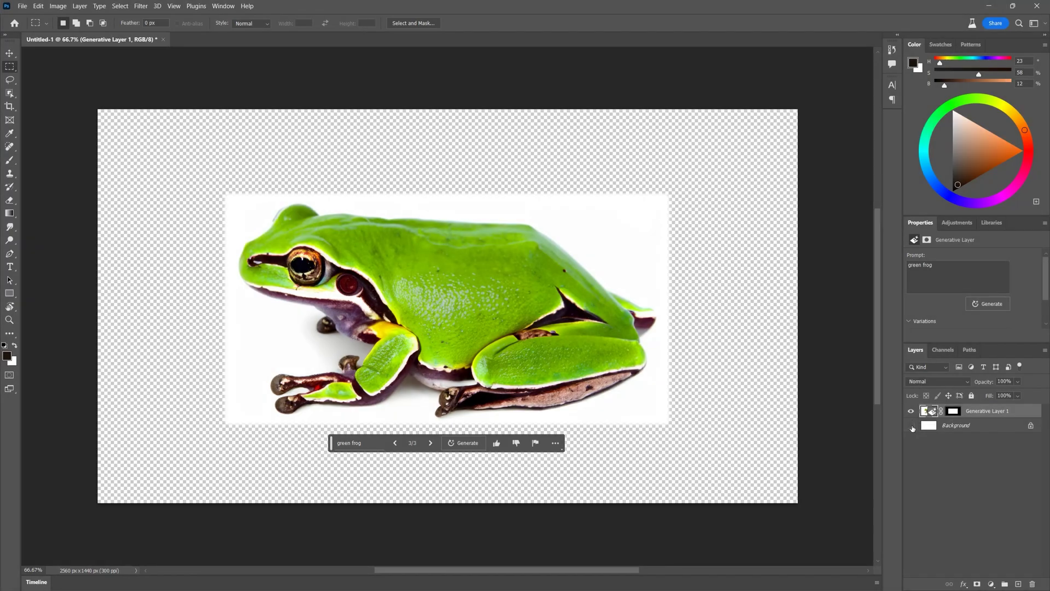
right_click(981, 411)
click(930, 335)
click(449, 520)
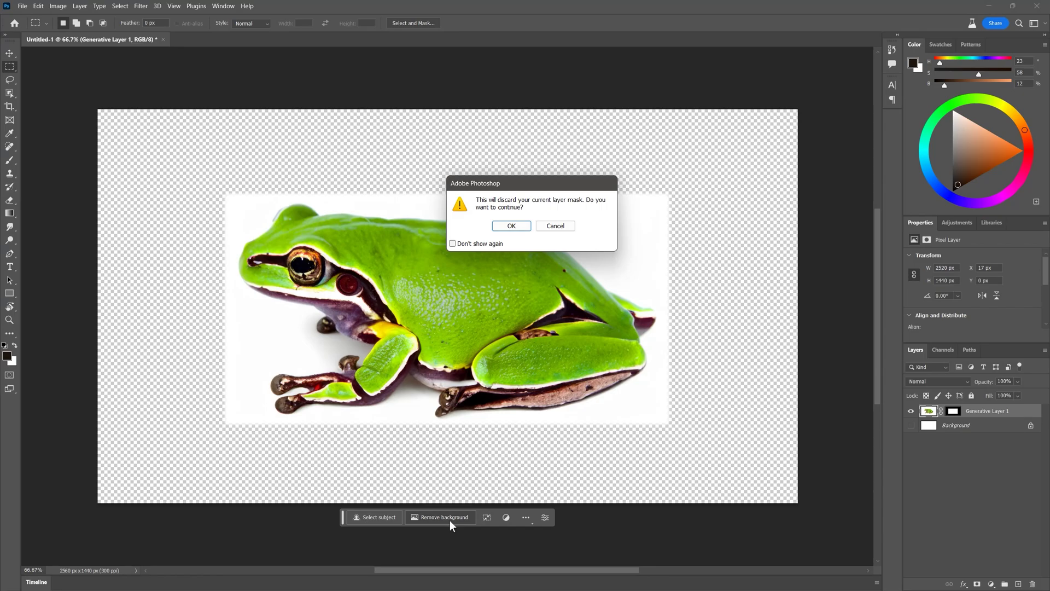
key(Return)
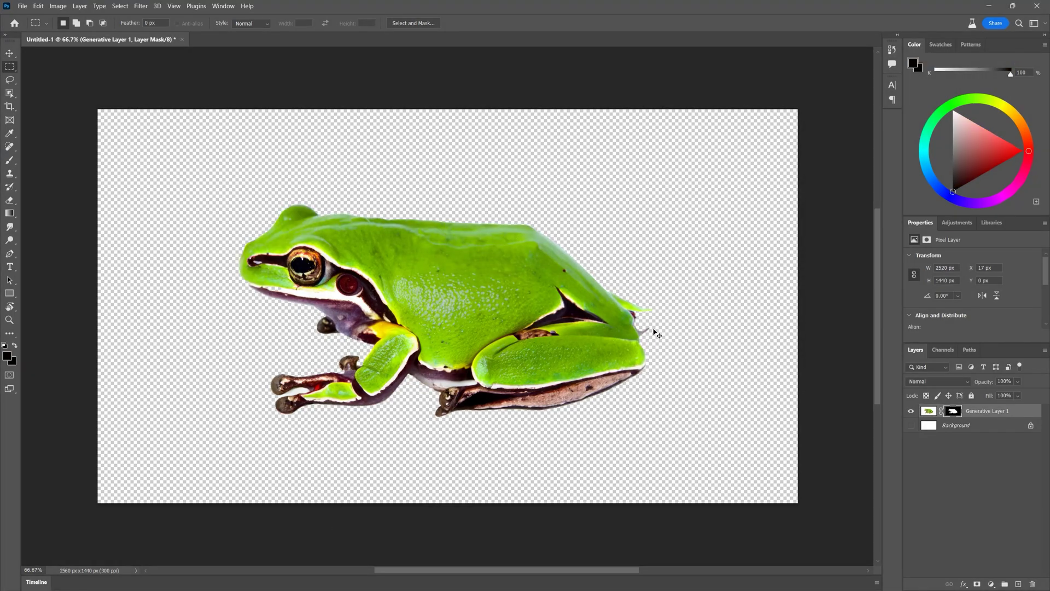
key(ctrl+z)
click(1032, 584)
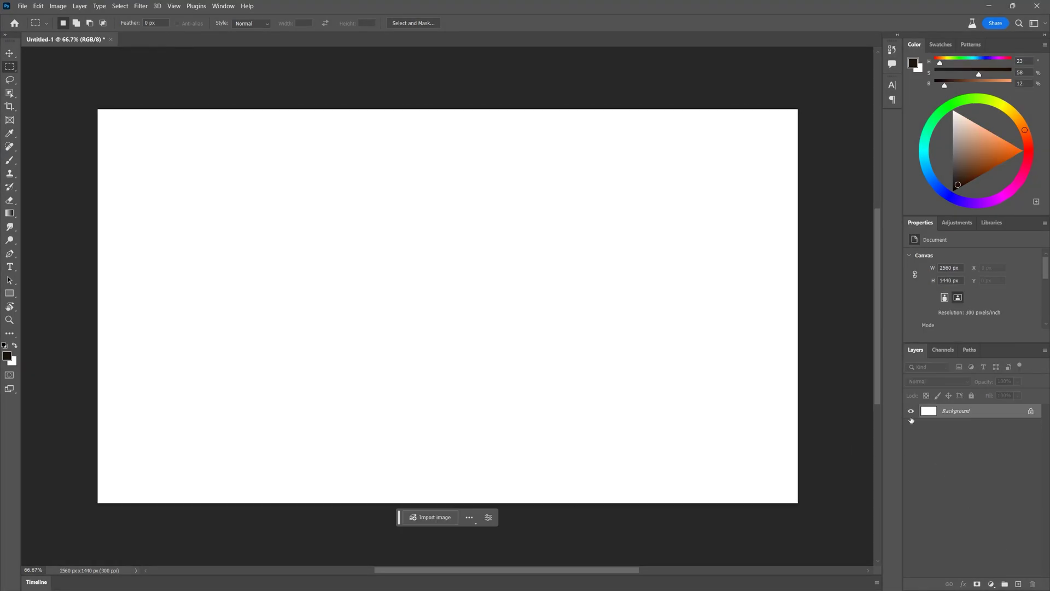
- Fill the Background with bright cyan, regenerate the green frog, and hide the Background
click(925, 161)
click(1010, 158)
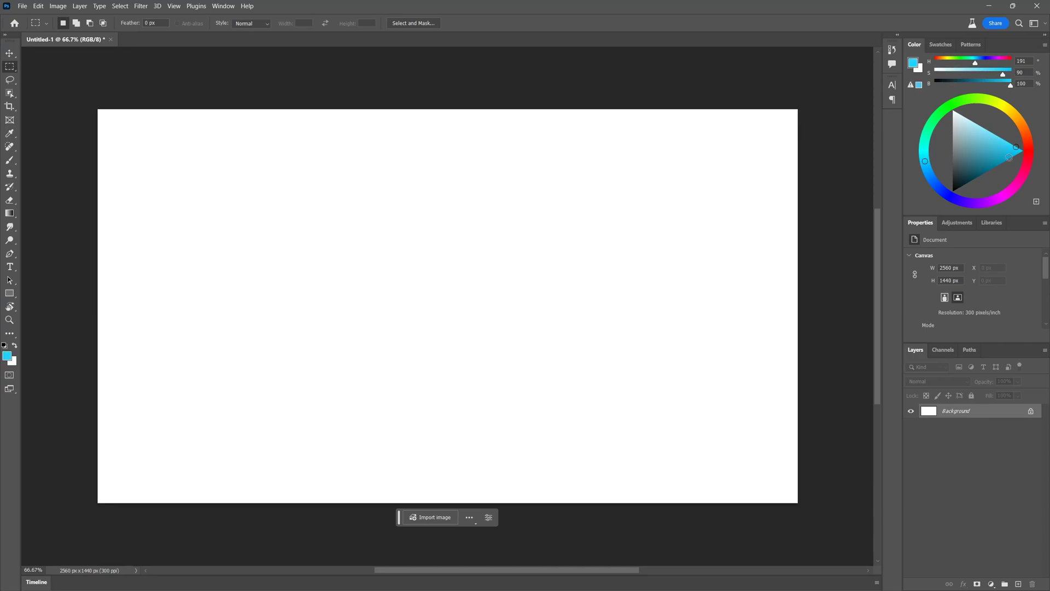
key(alt+BackSpace)
drag(240, 186, 679, 429)
click(380, 445)
key(Return)
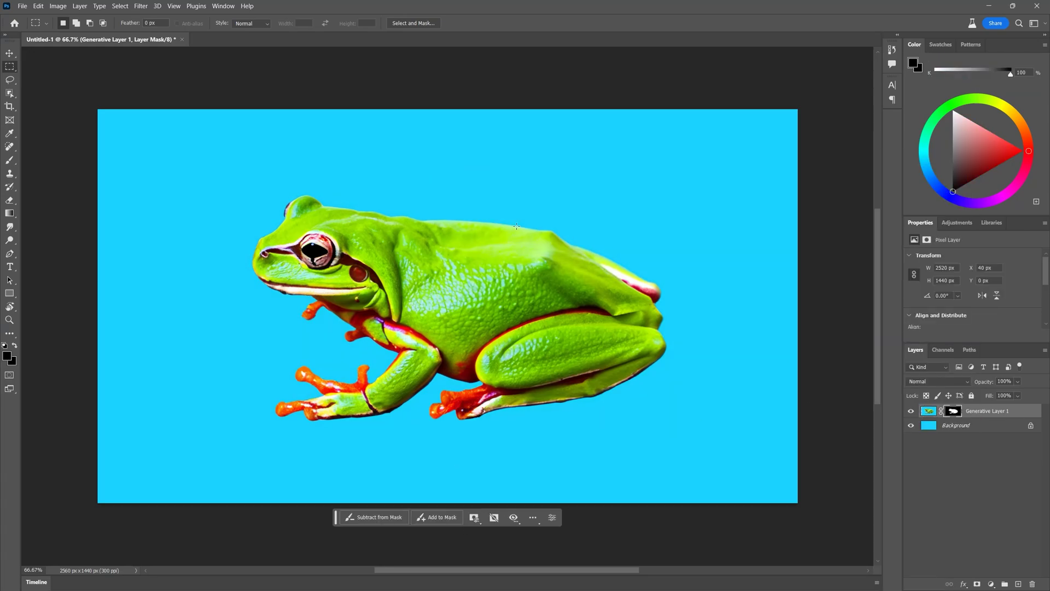
click(911, 426)
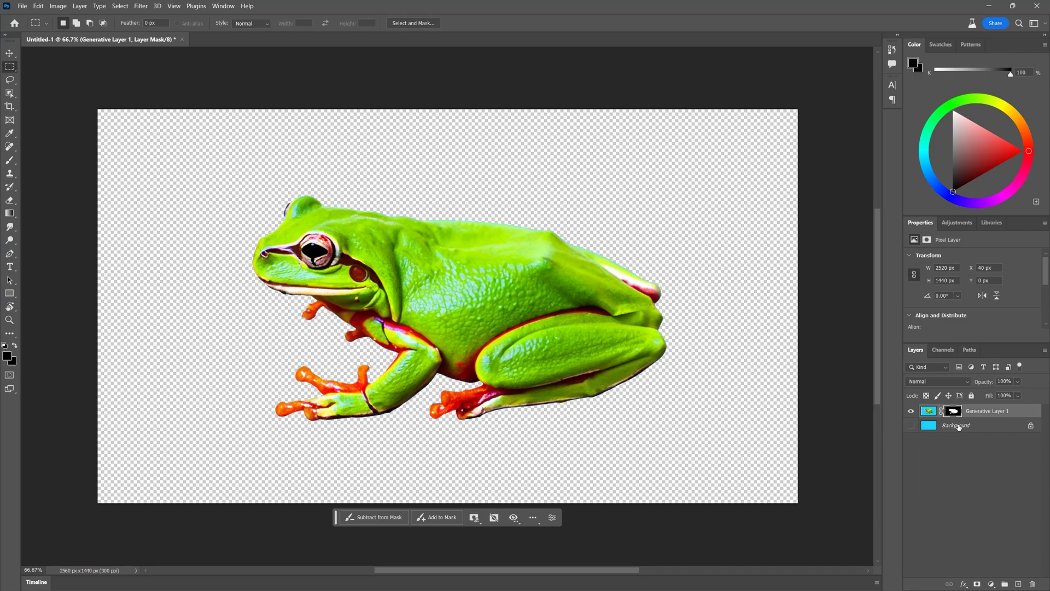
- Show and select the cyan Background, select all, and generate a 'rainforest floor' fill
click(958, 426)
click(911, 426)
key(ctrl+a)
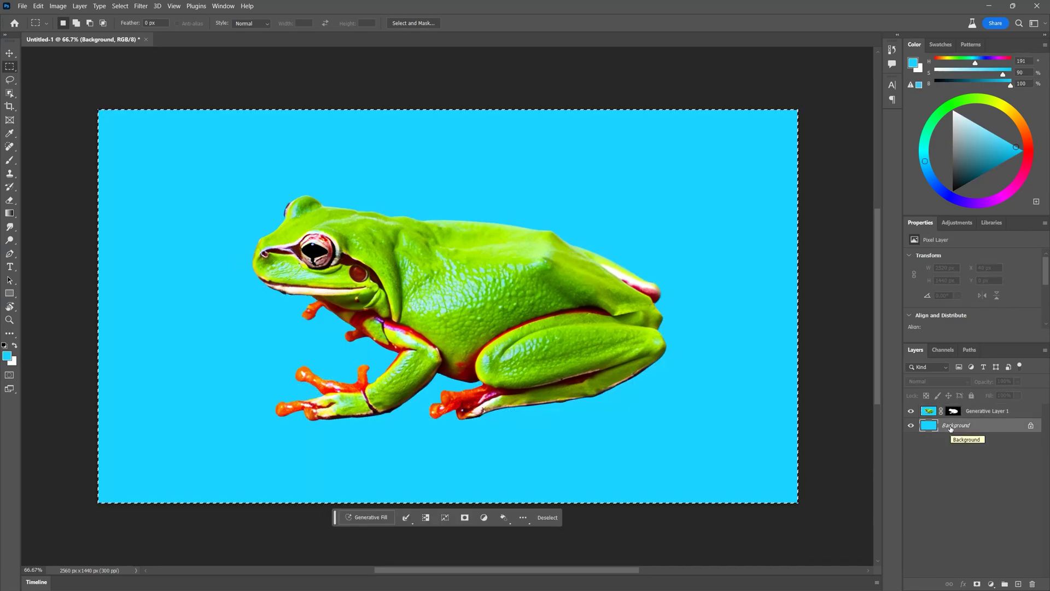
click(376, 517)
text(rain)
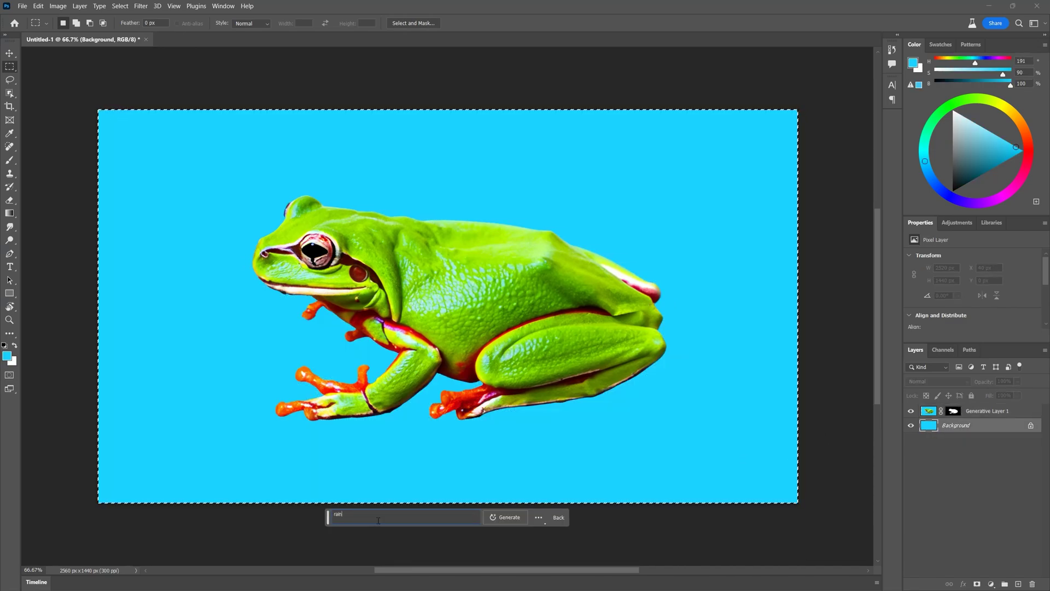
text(forest floor)
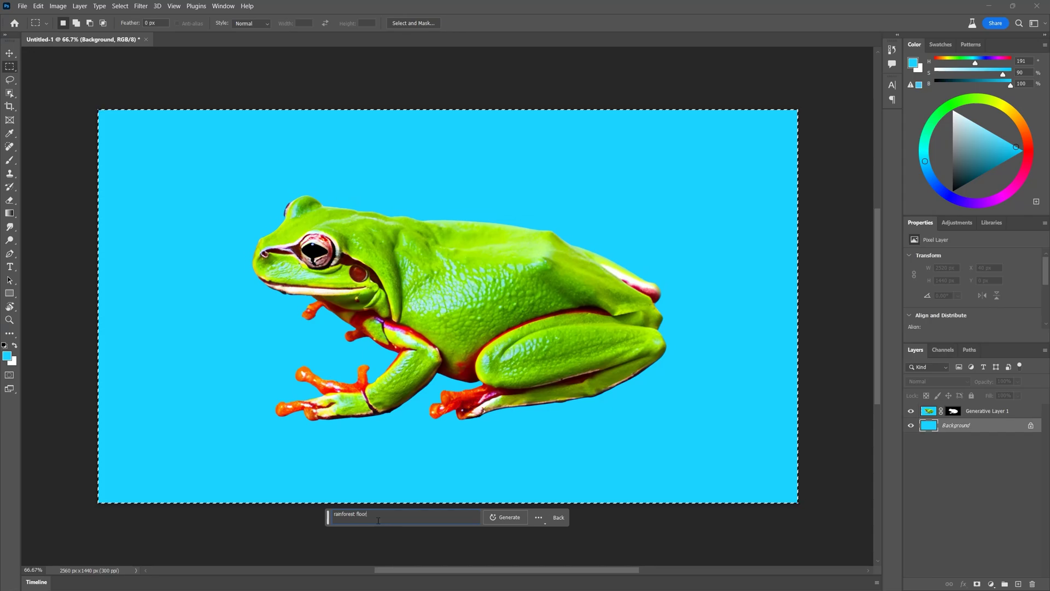
key(Return)
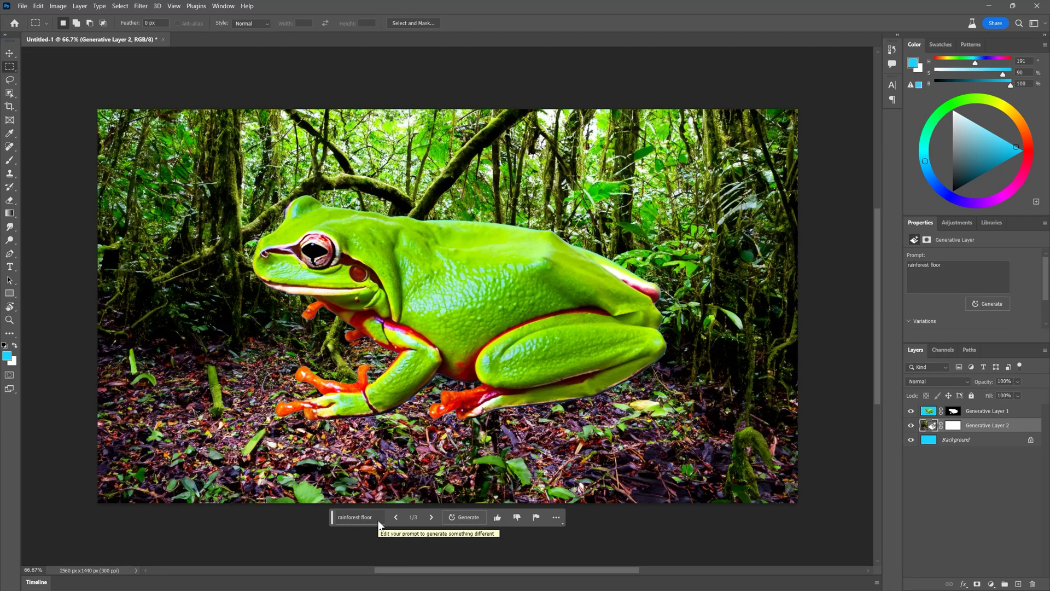
- Undo the full-canvas fill, invert the selection around the frog, and regenerate the rainforest floor
key(ctrl+z)
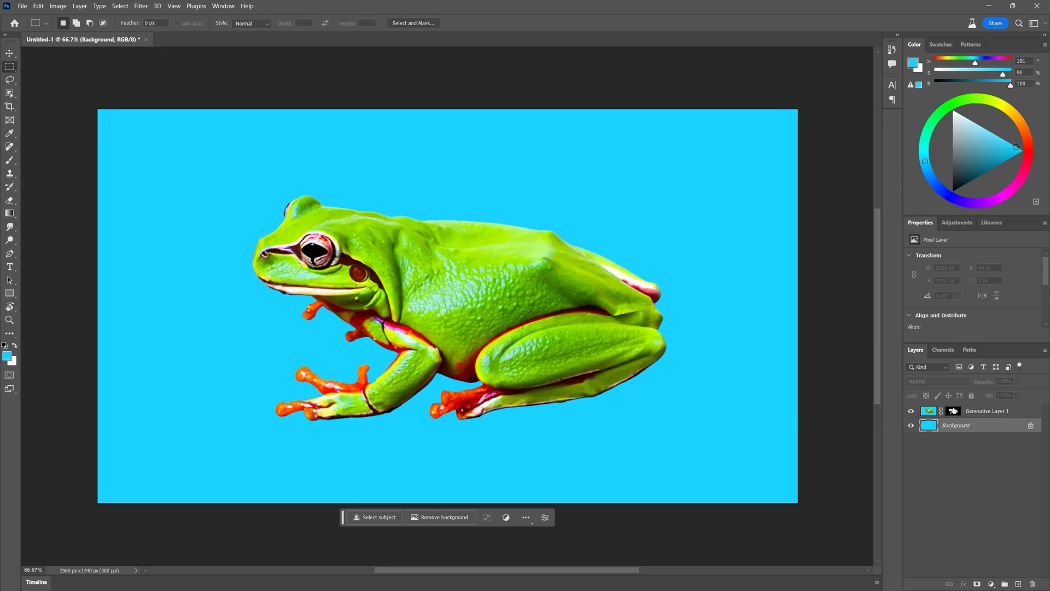
click(438, 435)
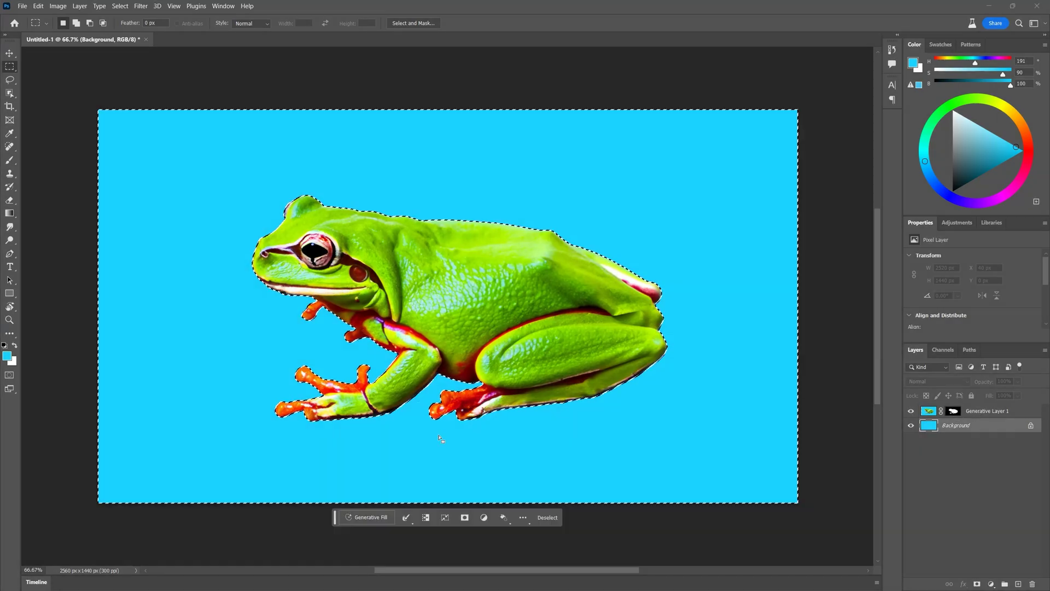
click(379, 520)
key(Return)
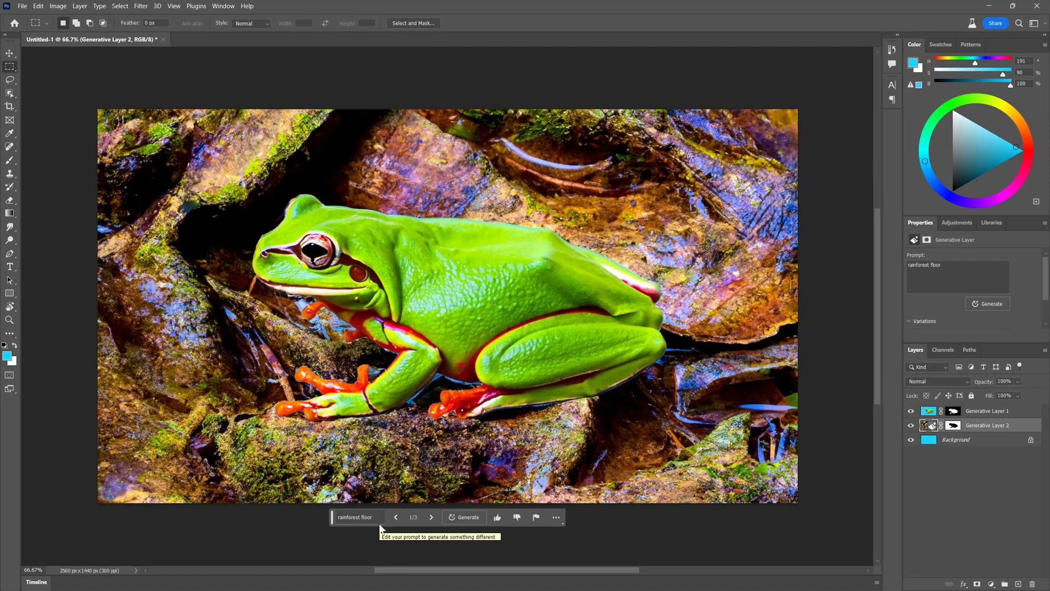
- Step to rainforest variation 3 of 3 and toggle the frog layer to inspect the background
click(431, 517)
click(431, 516)
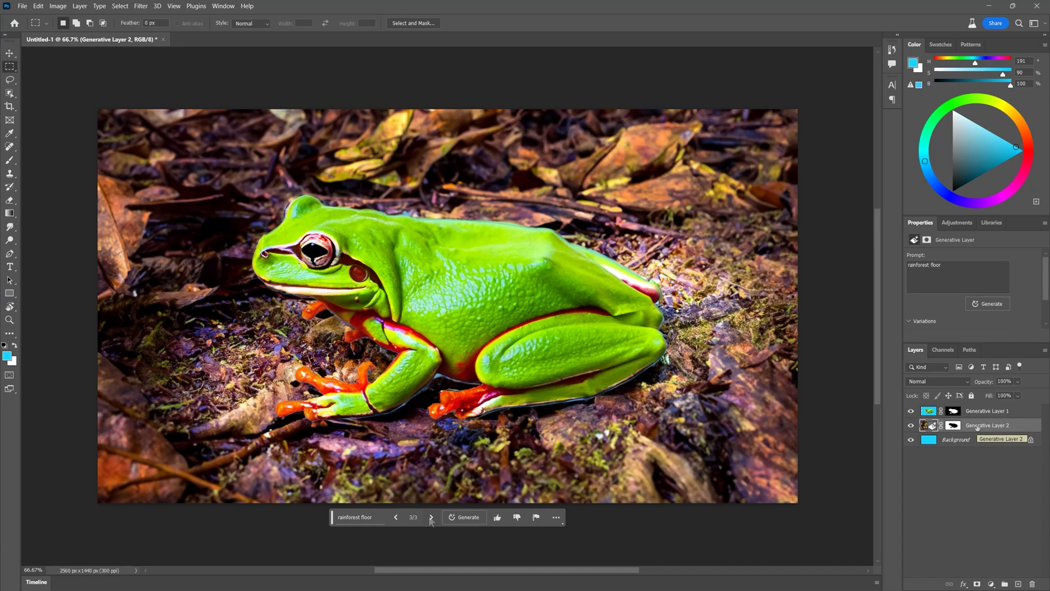
click(910, 411)
click(912, 411)
click(911, 411)
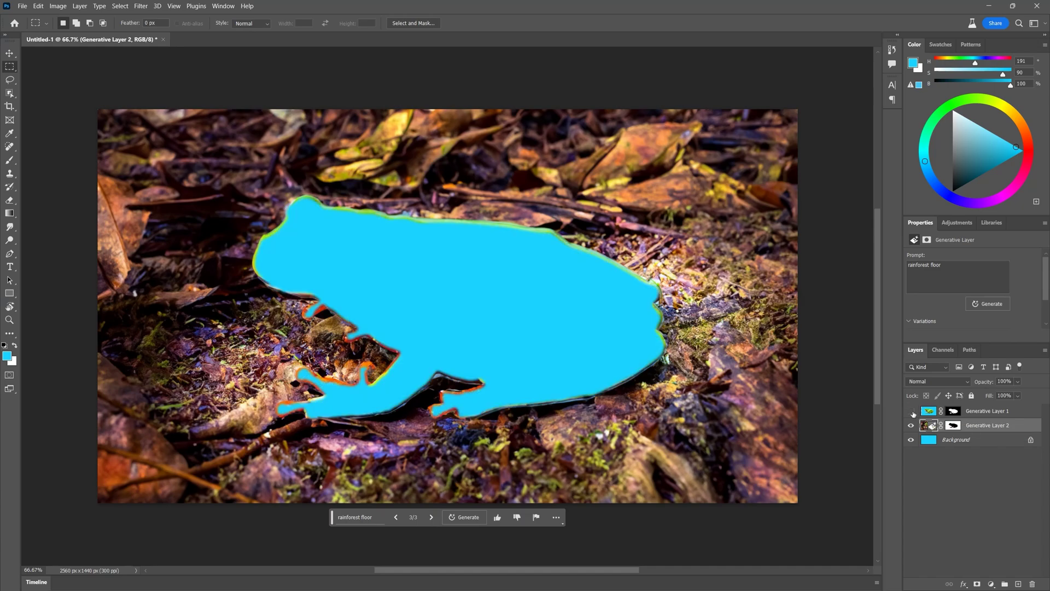
click(911, 411)
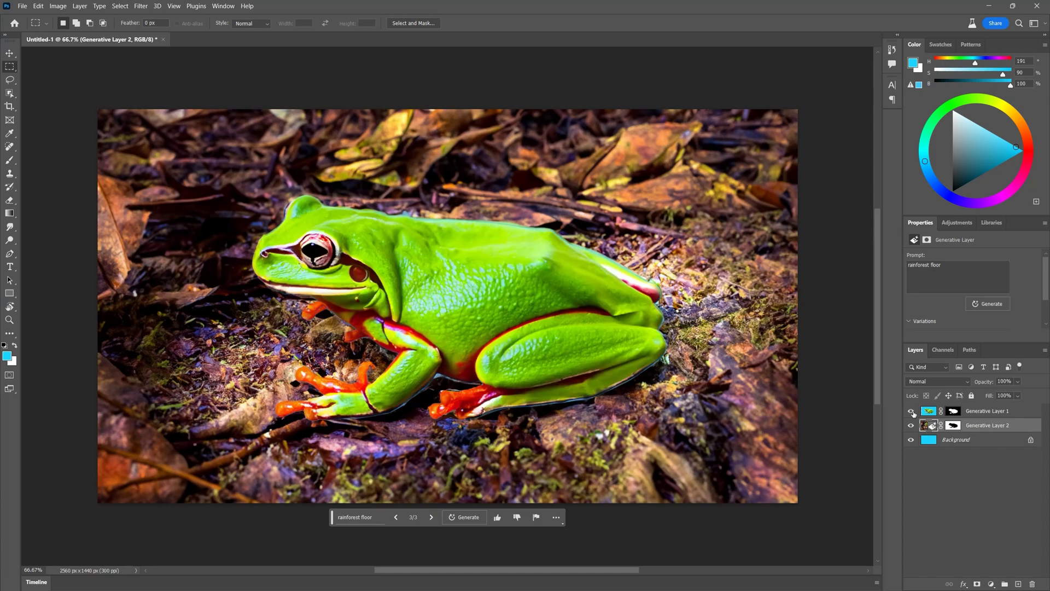
- Refine the frog's layer mask with Shift Edge -34% and a 2.6 px feather
click(911, 411)
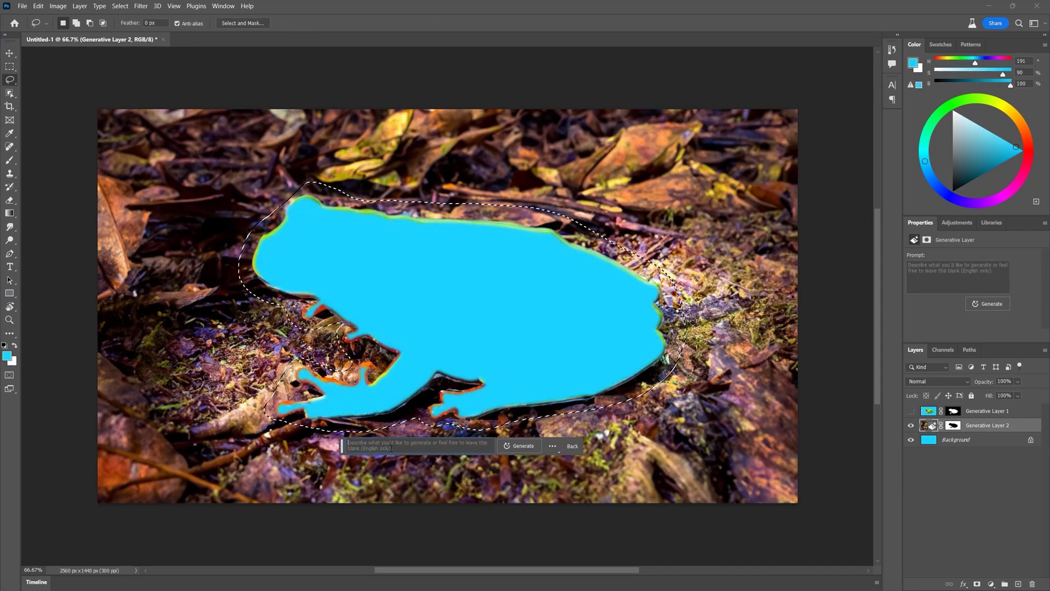
click(911, 411)
click(969, 414)
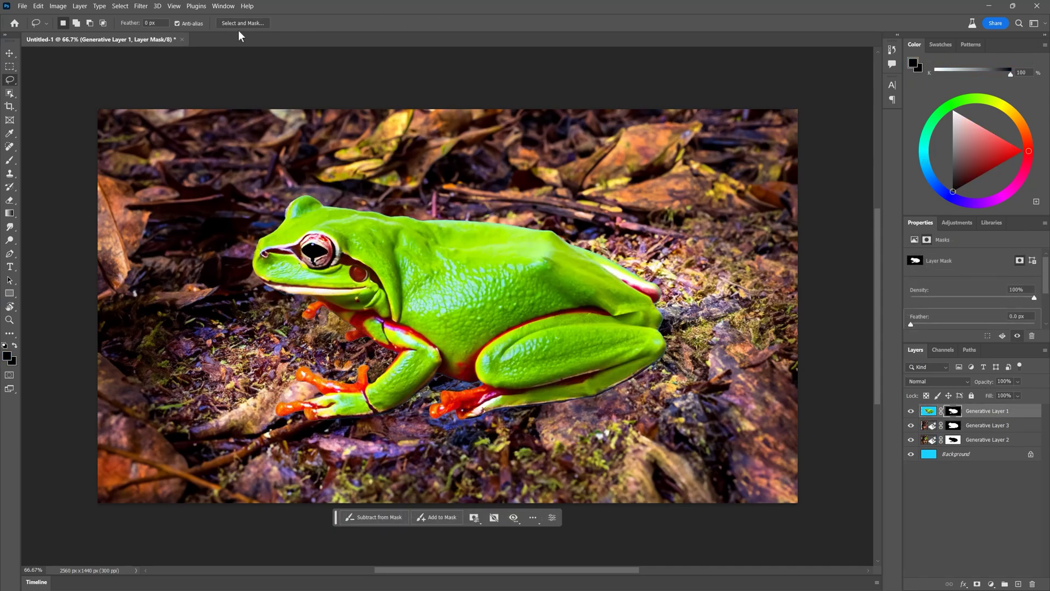
click(243, 23)
drag(968, 434, 961, 435)
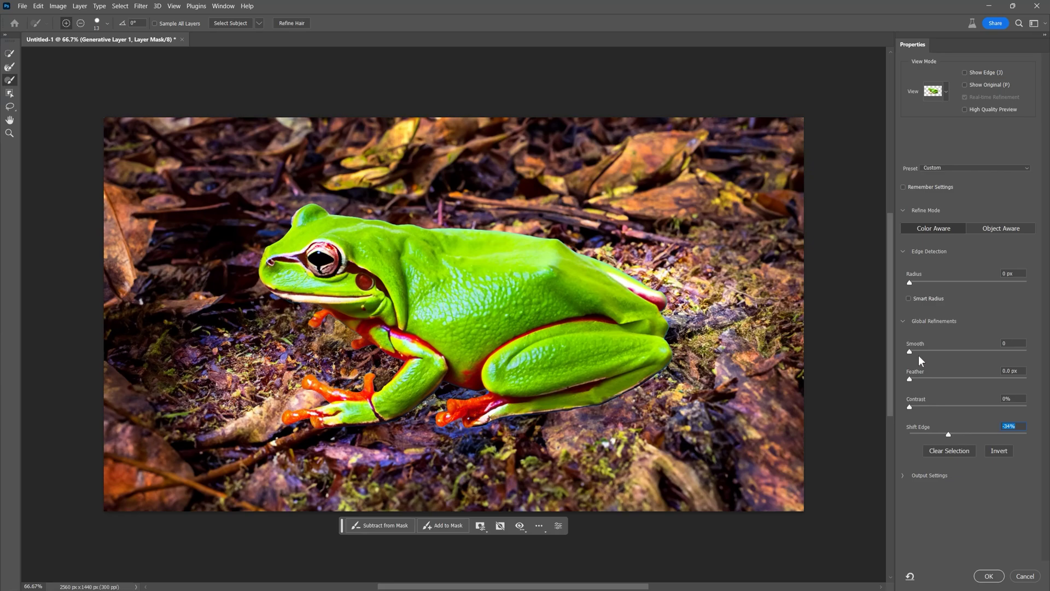
click(925, 379)
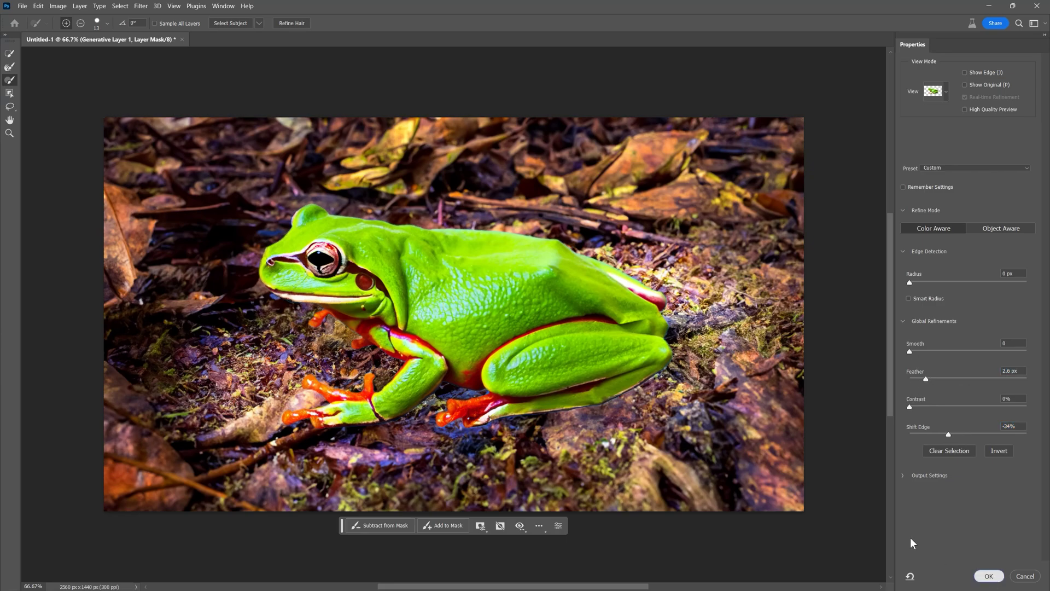
key(Return)
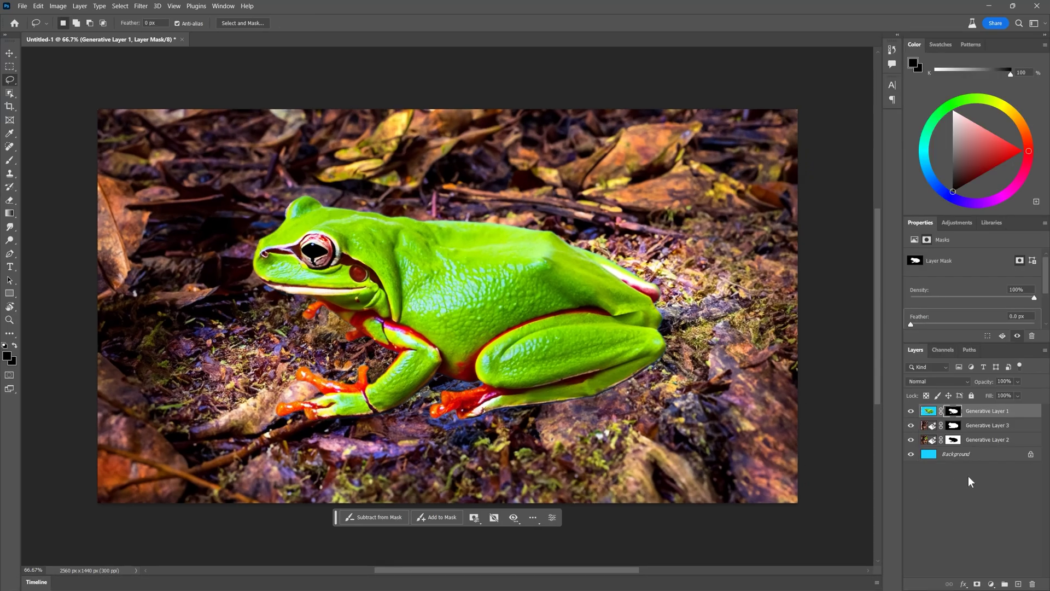
- Add a drop shadow to the frog layer
click(992, 585)
click(993, 584)
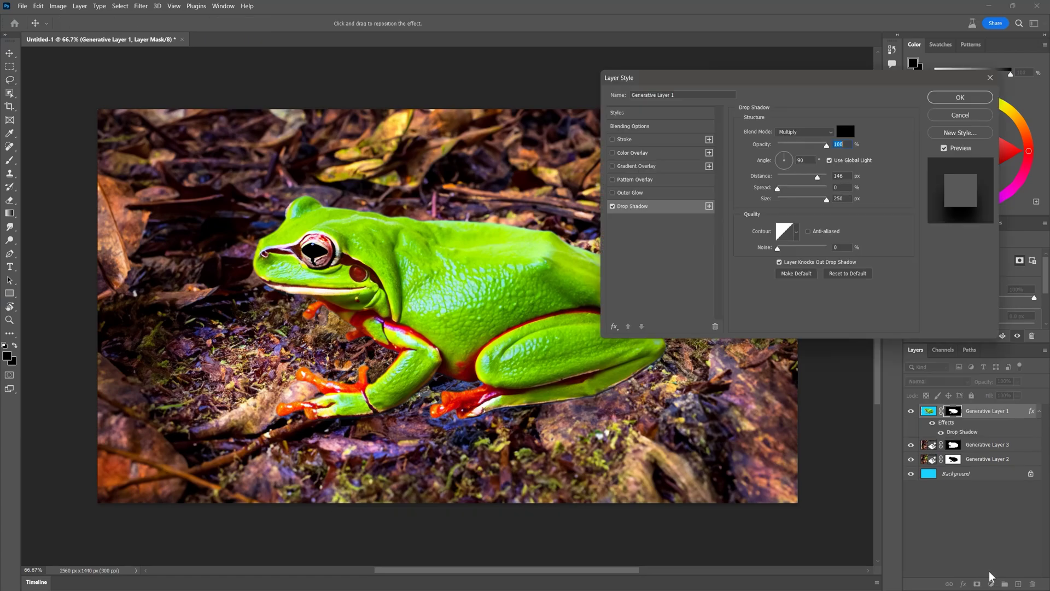
key(Return)
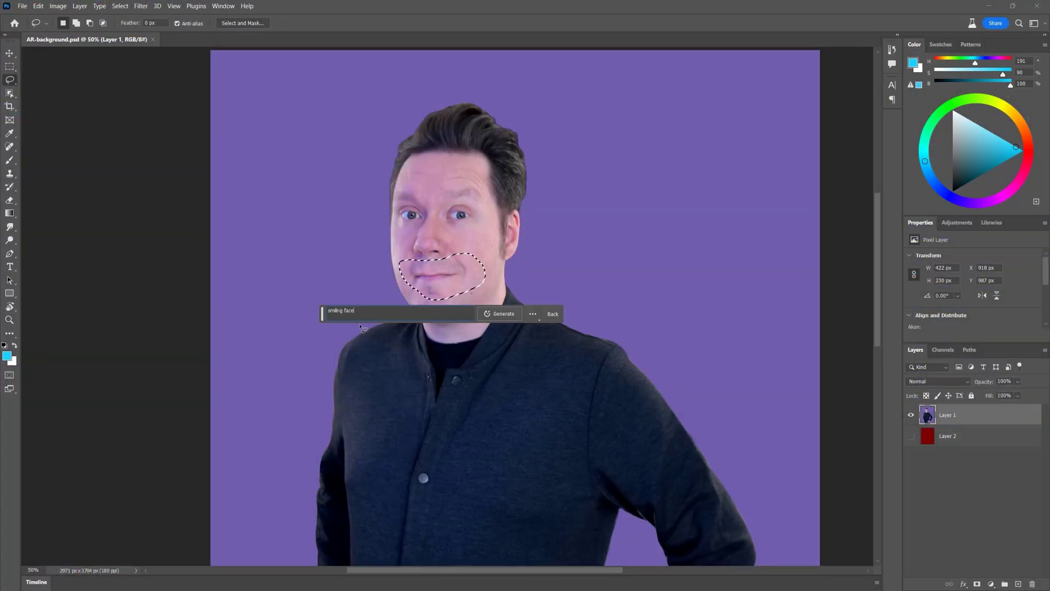
- Generate a 'smiling face' in the portrait's mouth area and browse the smile variations
key(Return)
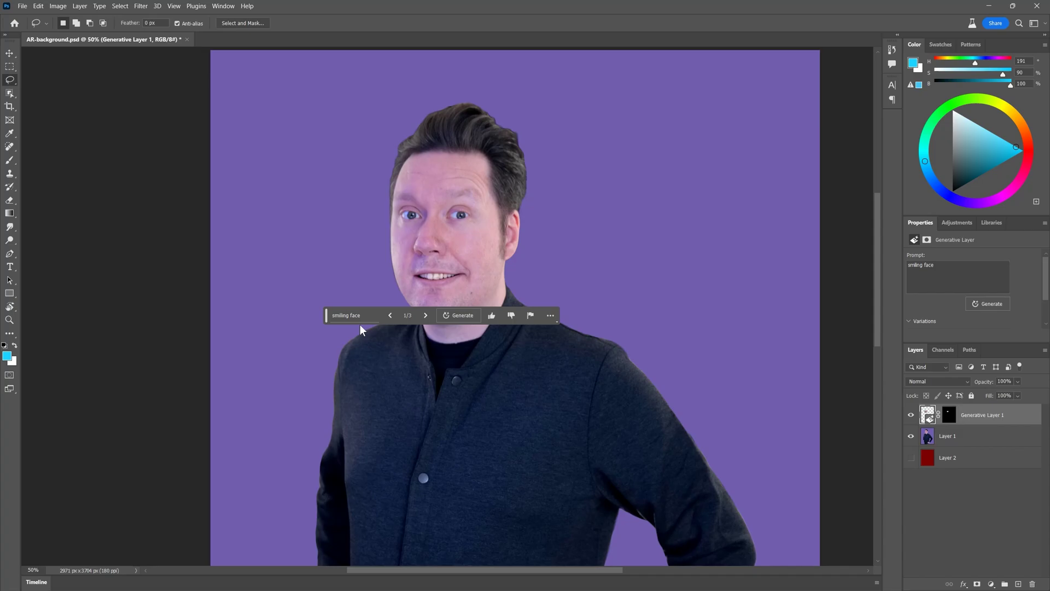
click(427, 315)
click(427, 315)
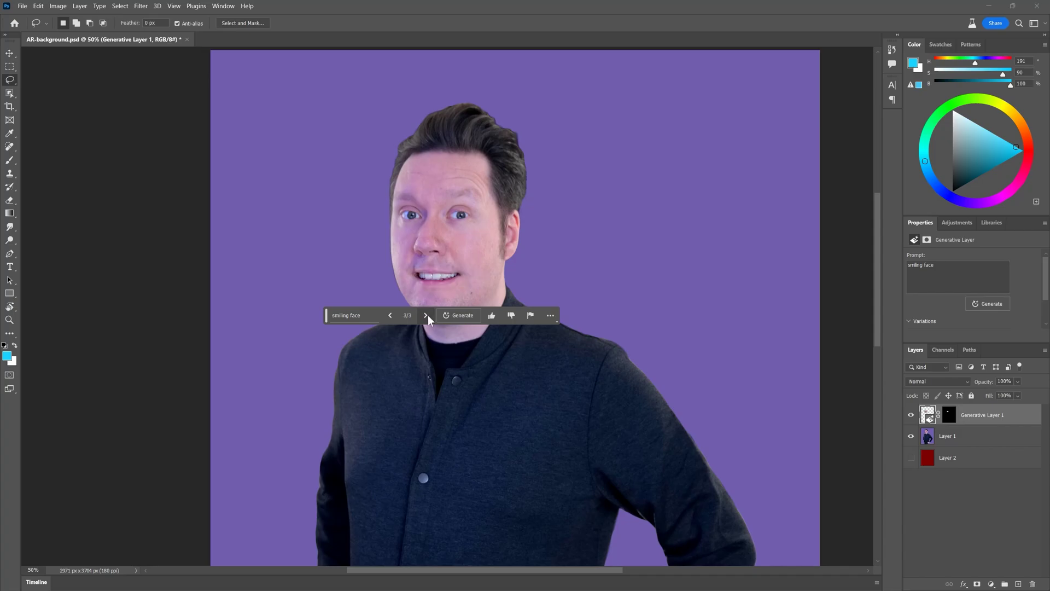
click(391, 315)
click(426, 315)
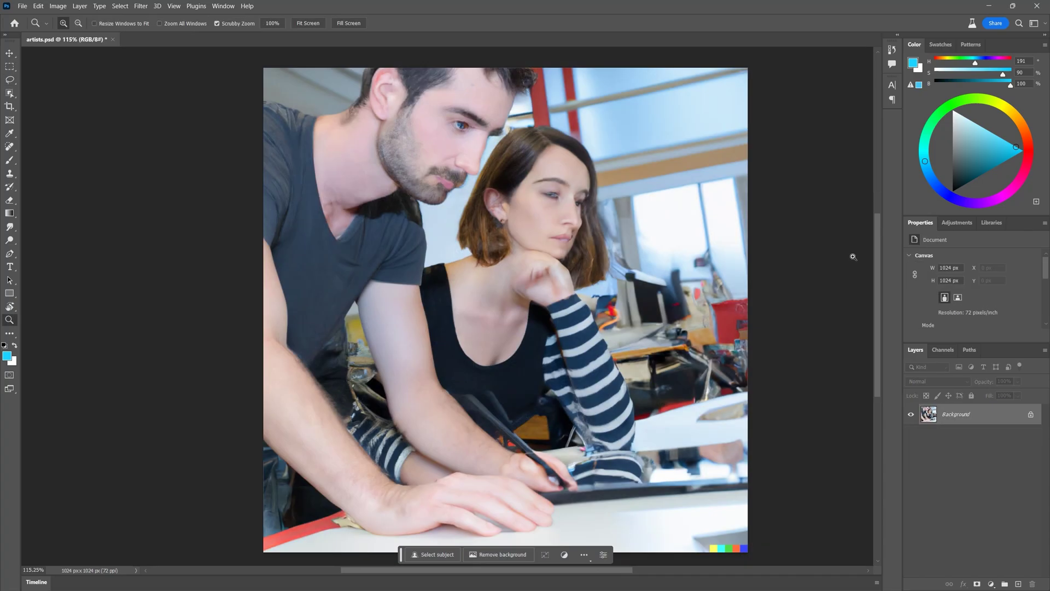
- Lasso the woman's face and compare its 'woman's face looking down' variations
key(l)
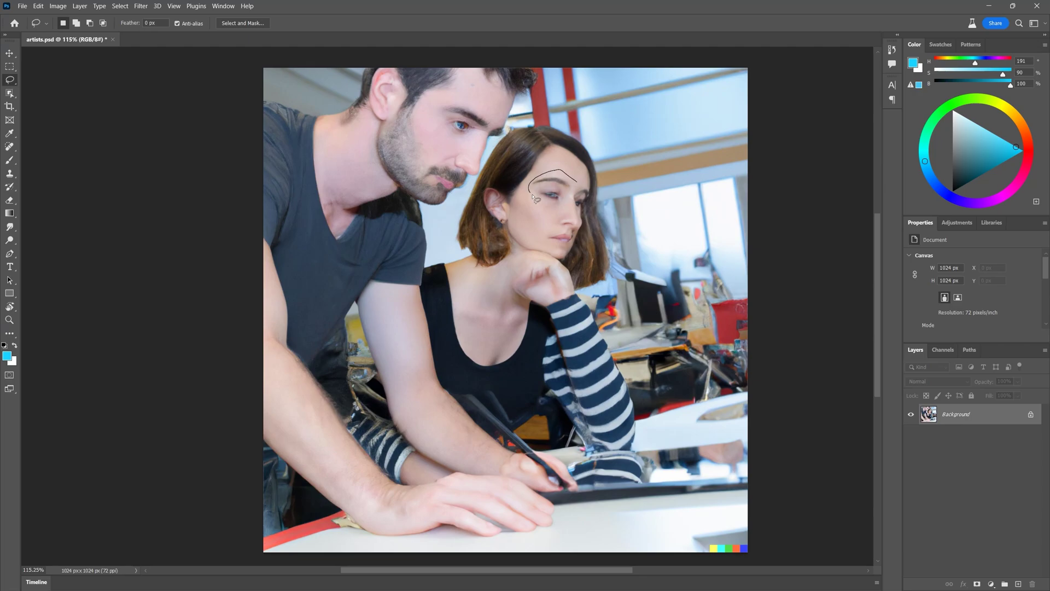
drag(590, 215, 589, 211)
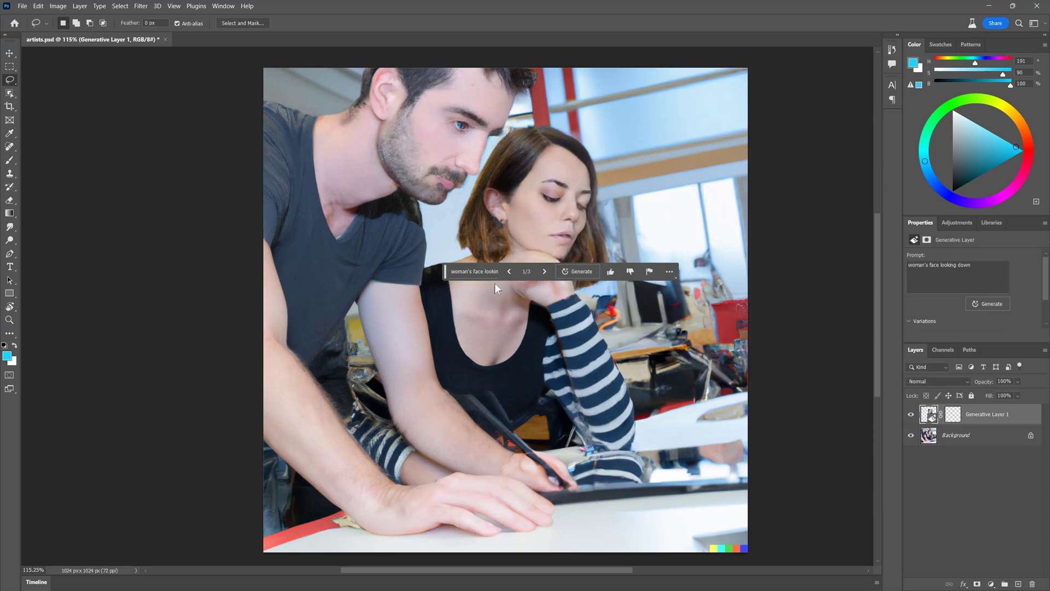
click(545, 271)
click(544, 270)
click(509, 272)
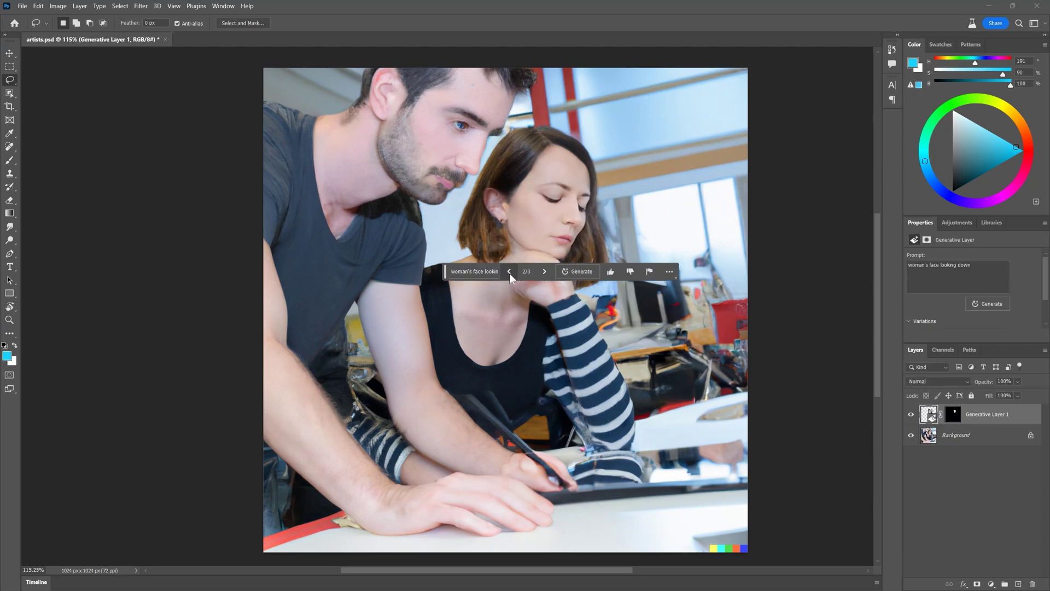
- Regenerate the man's face as 'man's face looking down', settling on the second variation
drag(494, 109, 431, 154)
drag(482, 175, 506, 133)
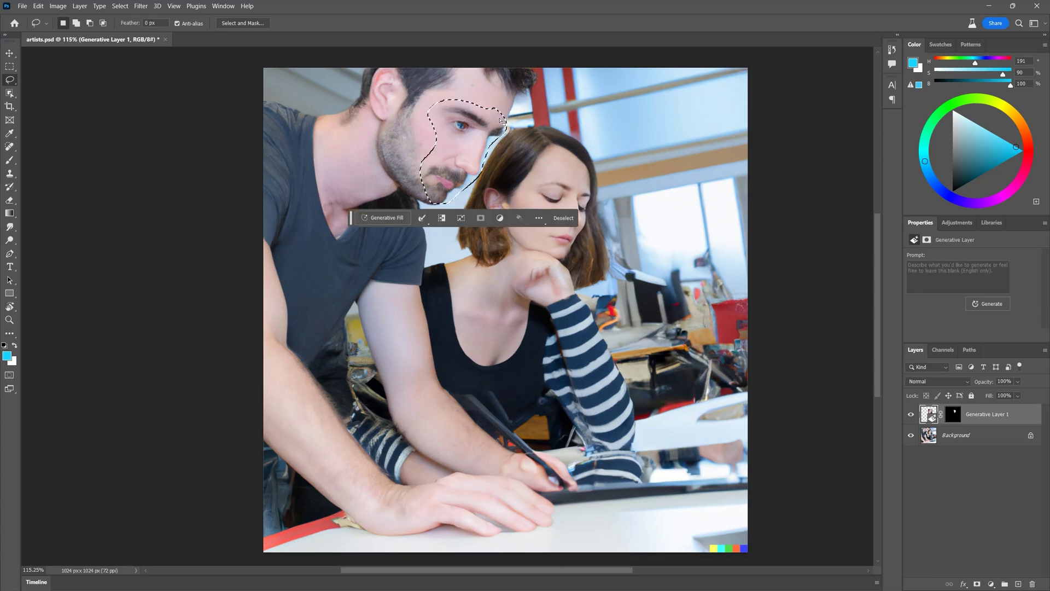
click(378, 218)
text(man's face looking do)
text(wn)
key(Return)
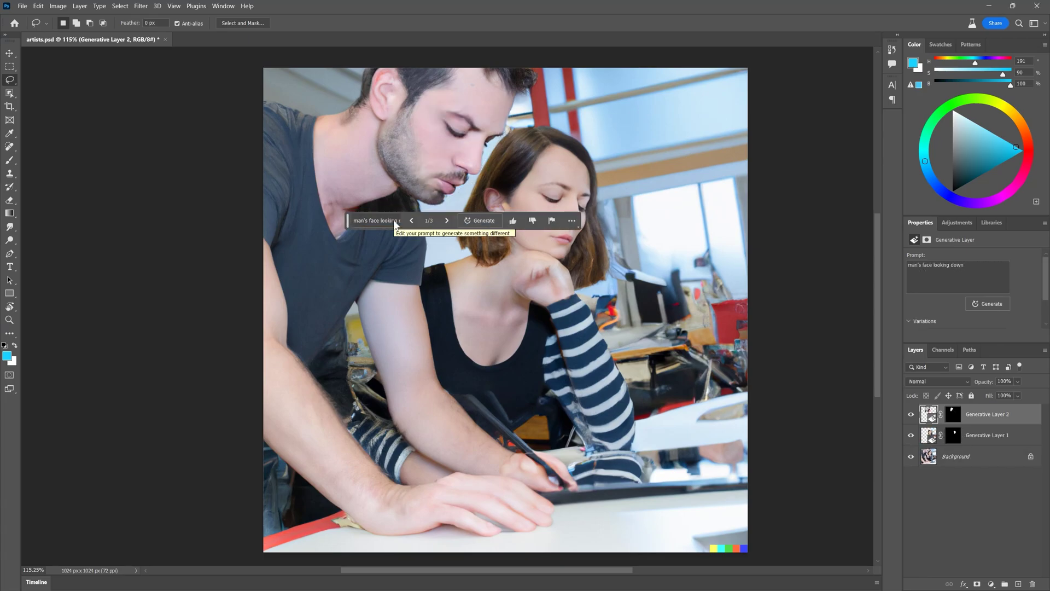
click(447, 220)
click(447, 220)
click(411, 220)
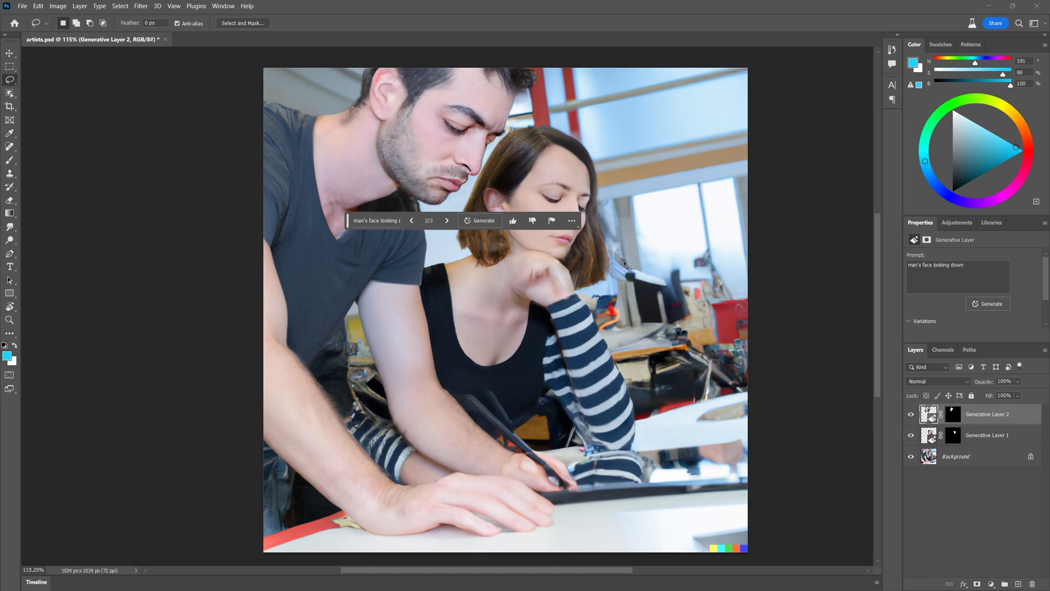
- On the original photo layer, regenerate the man's mouth with 'man's mouth', then deselect
click(952, 458)
drag(429, 172, 428, 171)
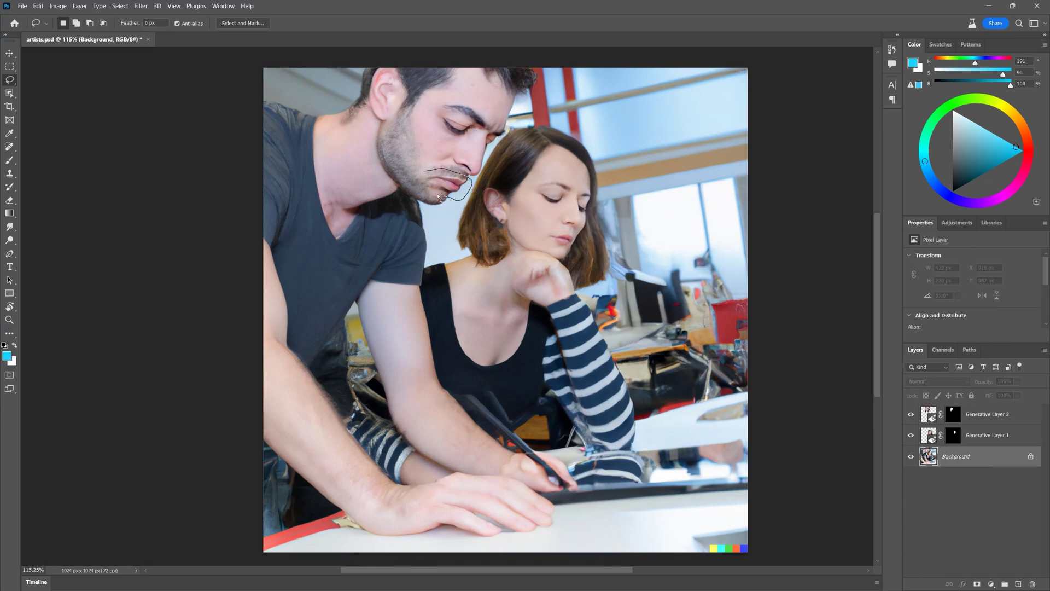
click(378, 214)
text(man's mouth)
key(Return)
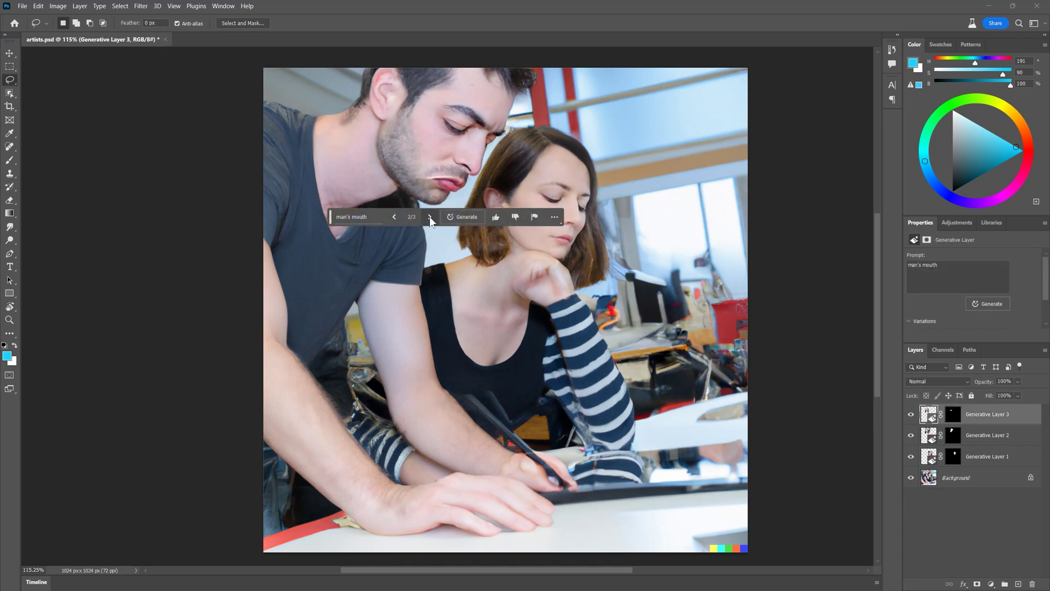
click(429, 216)
click(395, 216)
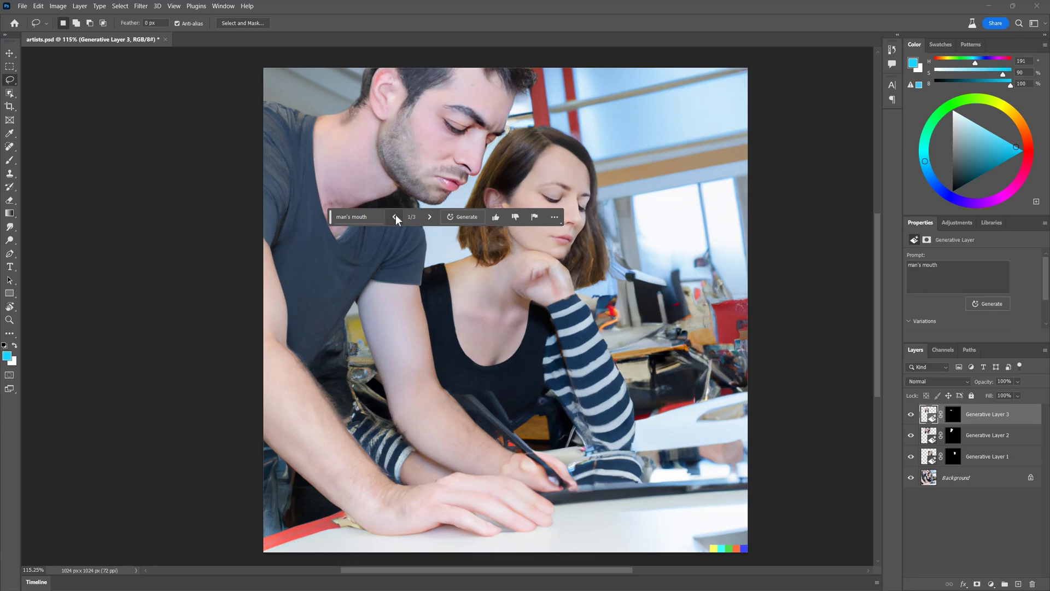
key(ctrl+d)
drag(544, 310, 575, 271)
- Regenerate the woman's hand under her chin with an empty prompt, keeping variation 1 of 3
drag(509, 302, 528, 314)
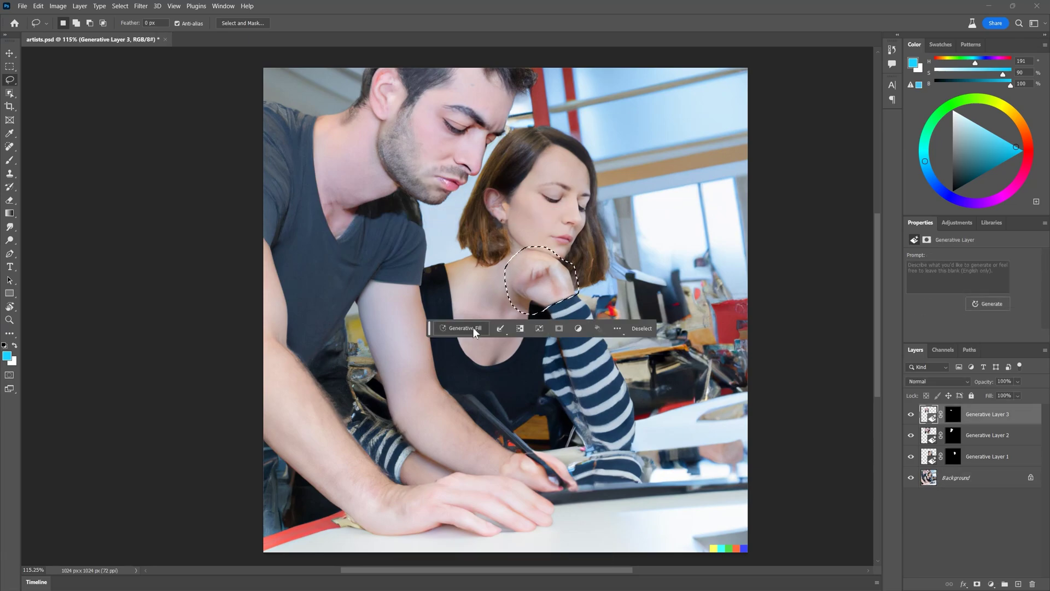
click(472, 327)
key(Return)
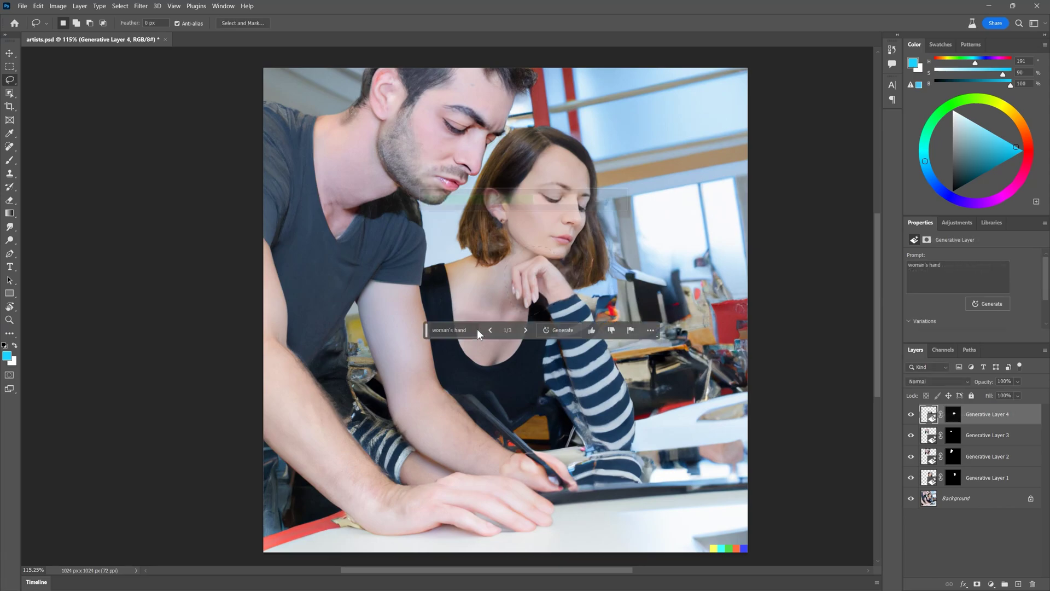
click(526, 330)
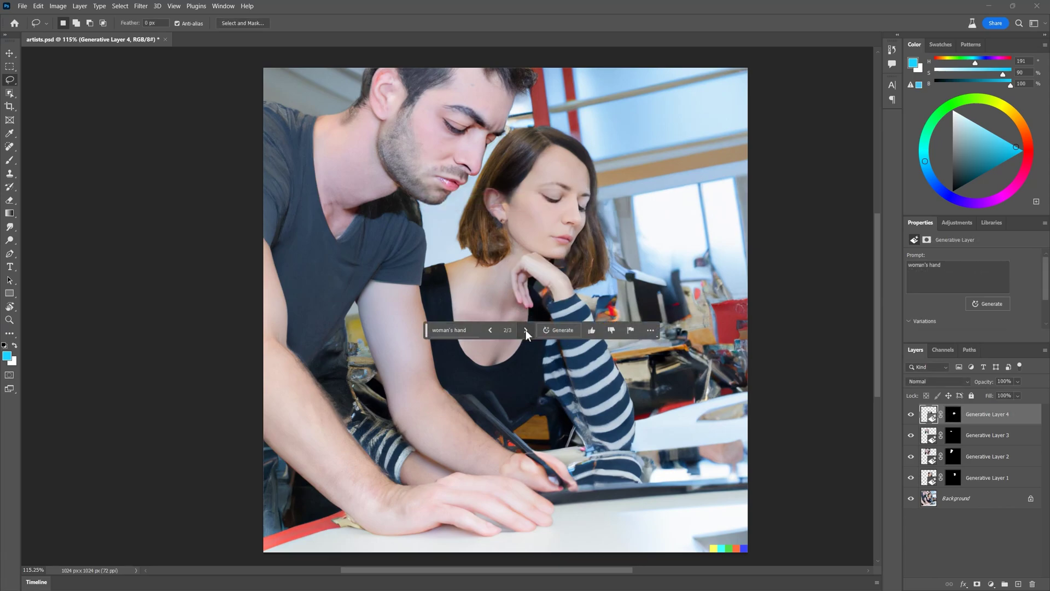
click(527, 330)
click(911, 414)
click(911, 414)
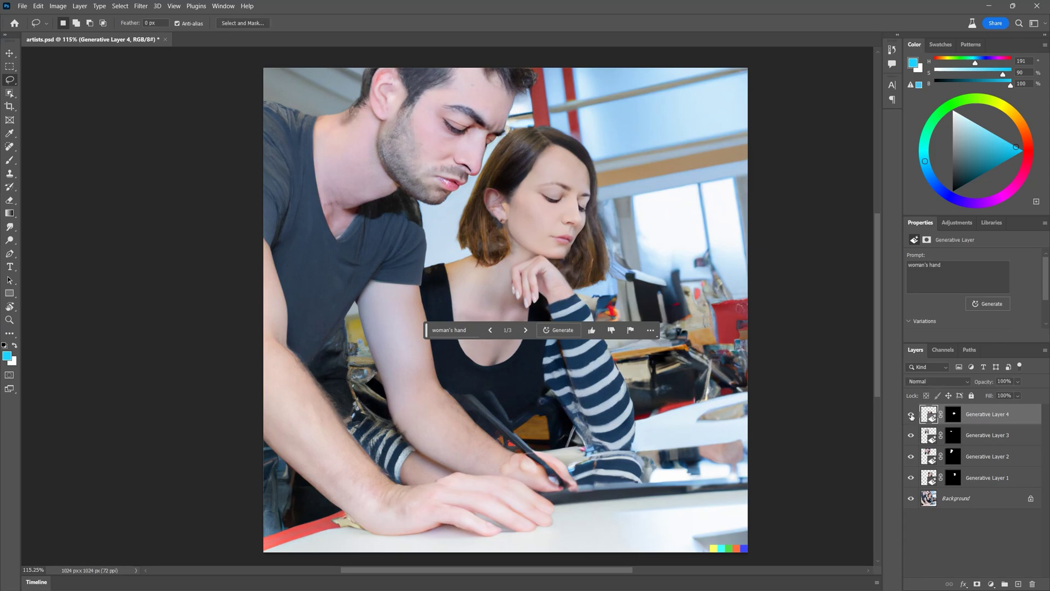
click(912, 414)
click(911, 414)
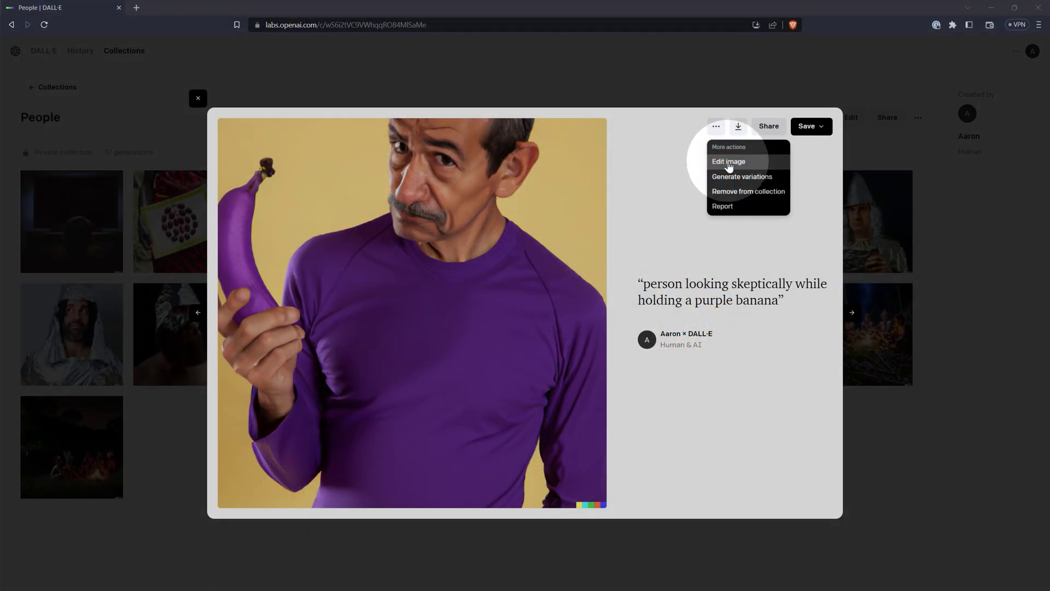
- Add a generation frame up and left of the banana portrait and generate matching content
click(729, 163)
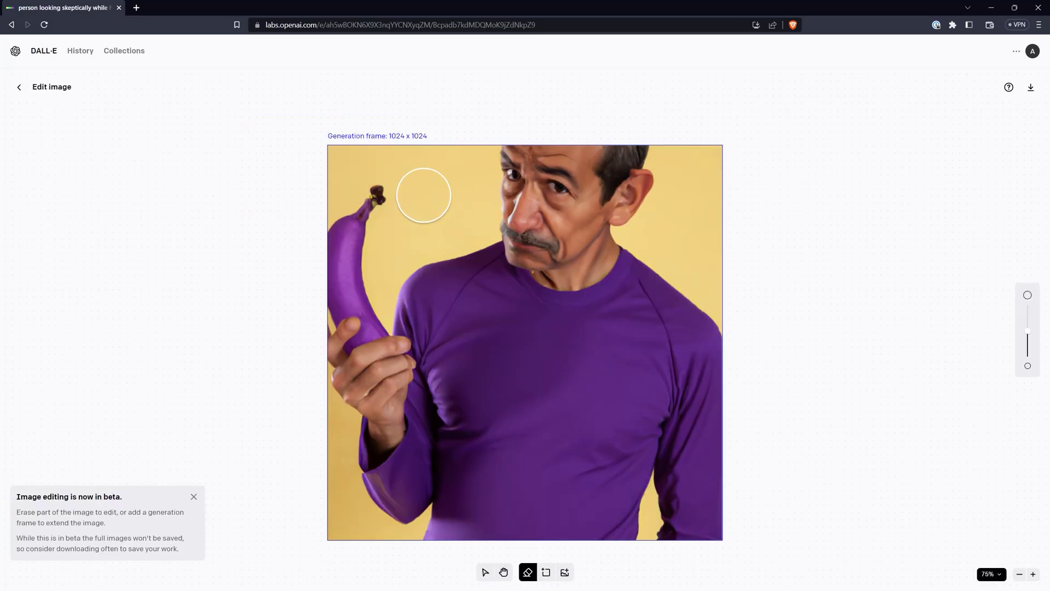
click(546, 572)
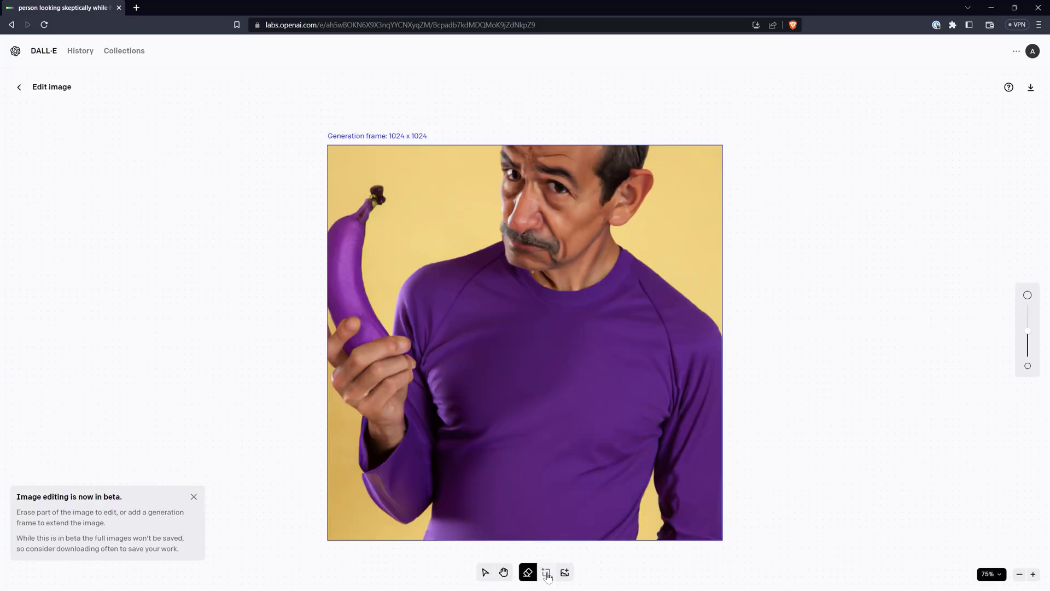
click(471, 204)
click(1006, 117)
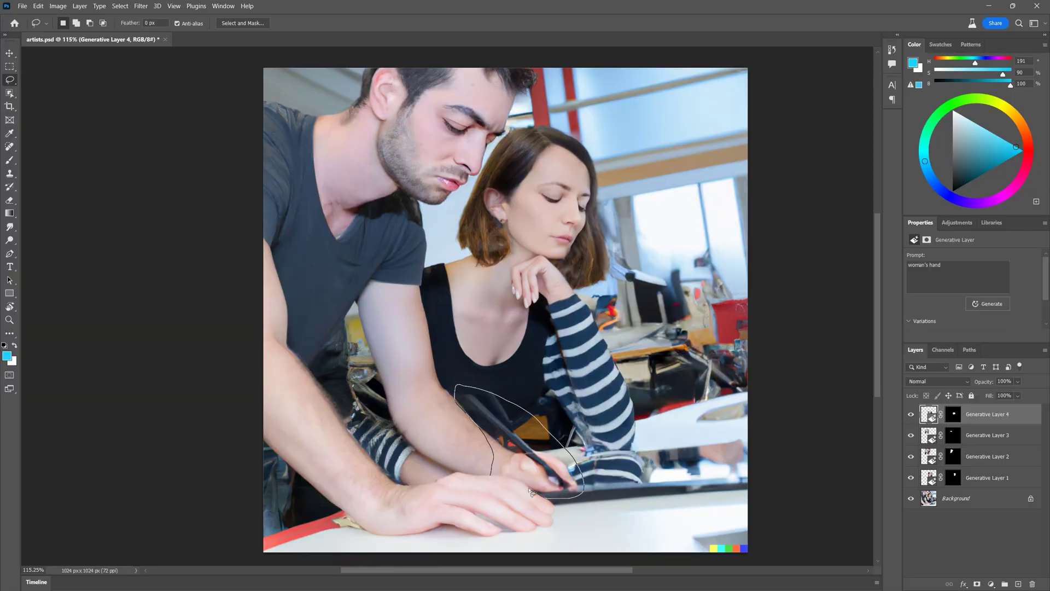
- Try a 'man's hand holding a stylus' fill, browse three variations, then delete that layer
drag(531, 491, 534, 492)
click(444, 512)
text(man's hand holding a sty)
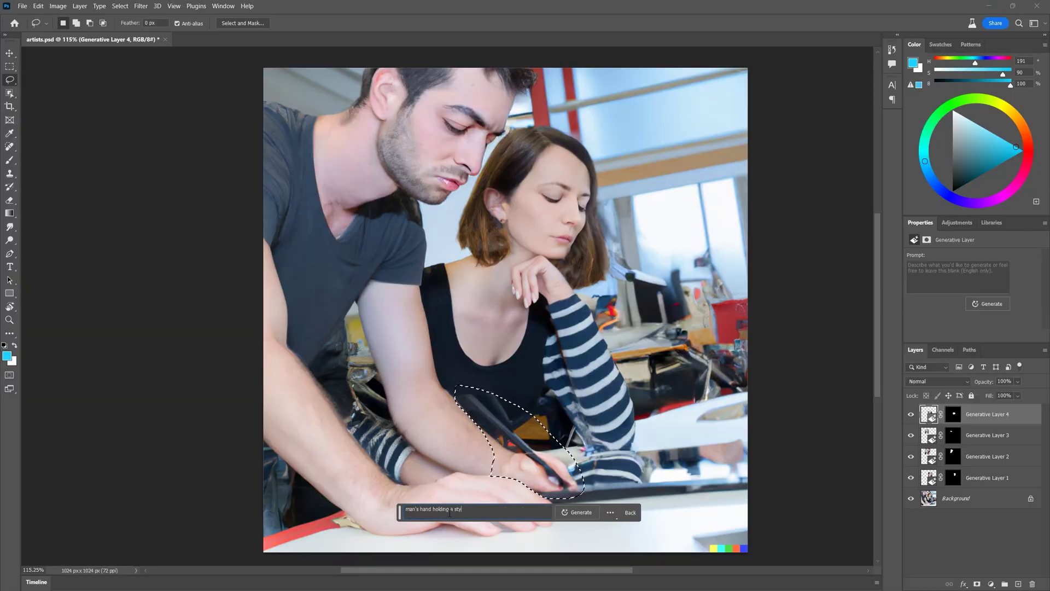
text(lus)
key(Return)
click(503, 517)
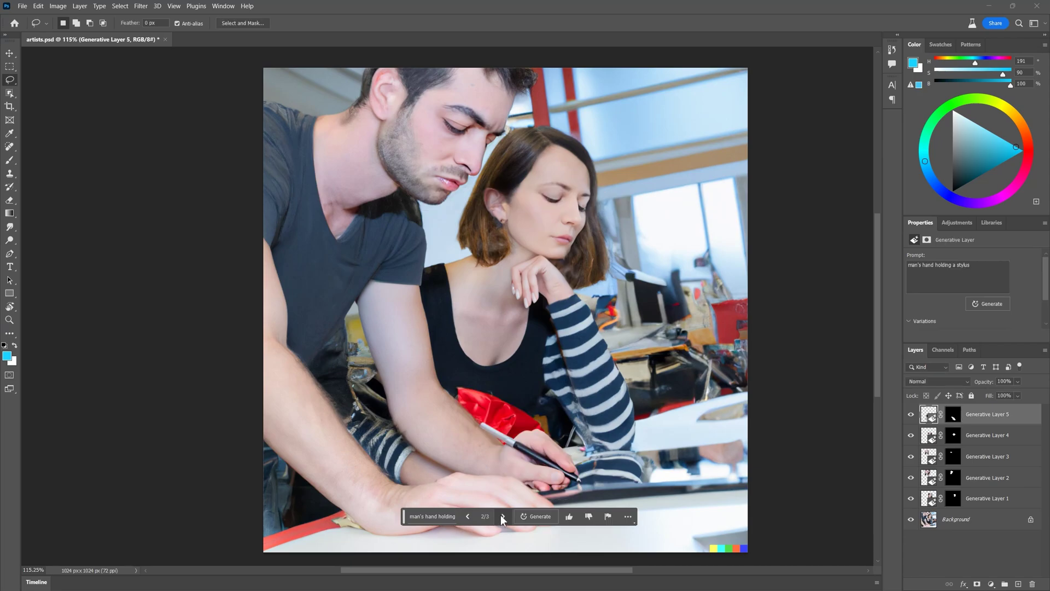
click(502, 517)
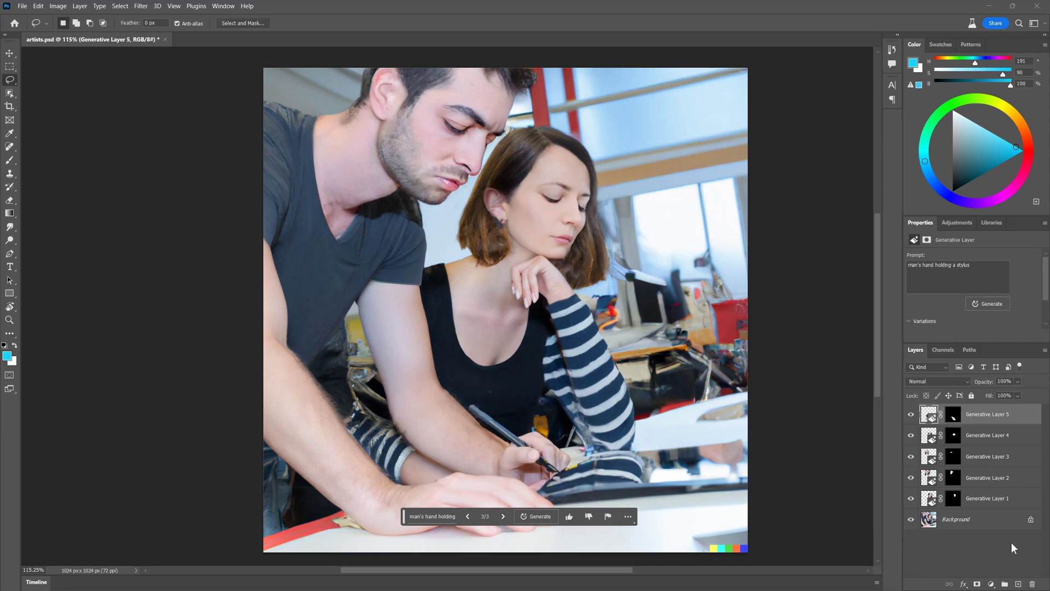
click(1032, 584)
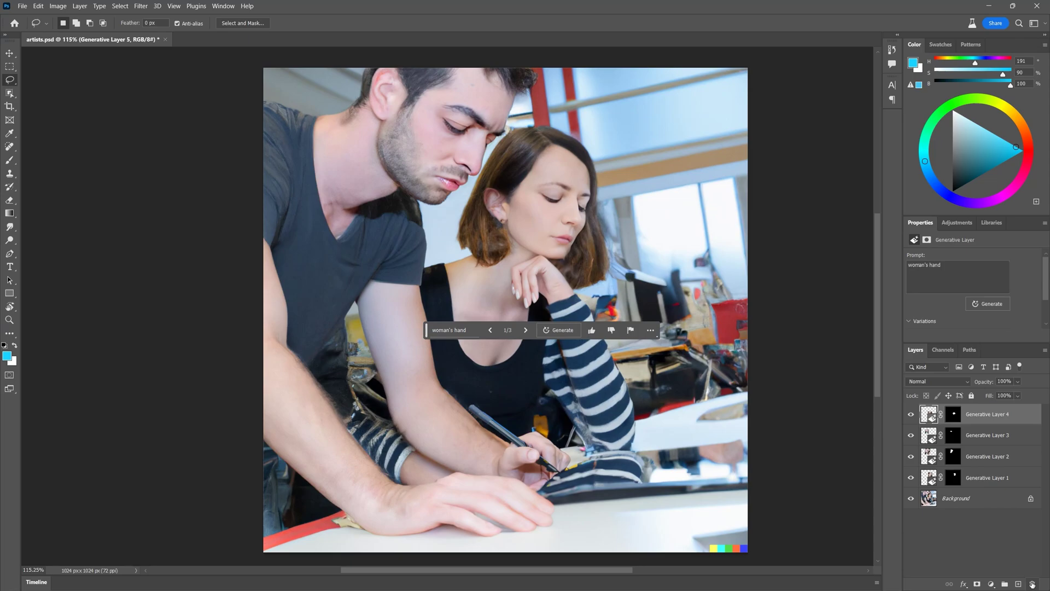
- Lasso the lower-right hand and desk area and begin a 'drawing on' prompt
drag(544, 452, 526, 483)
click(555, 533)
text(drawing on)
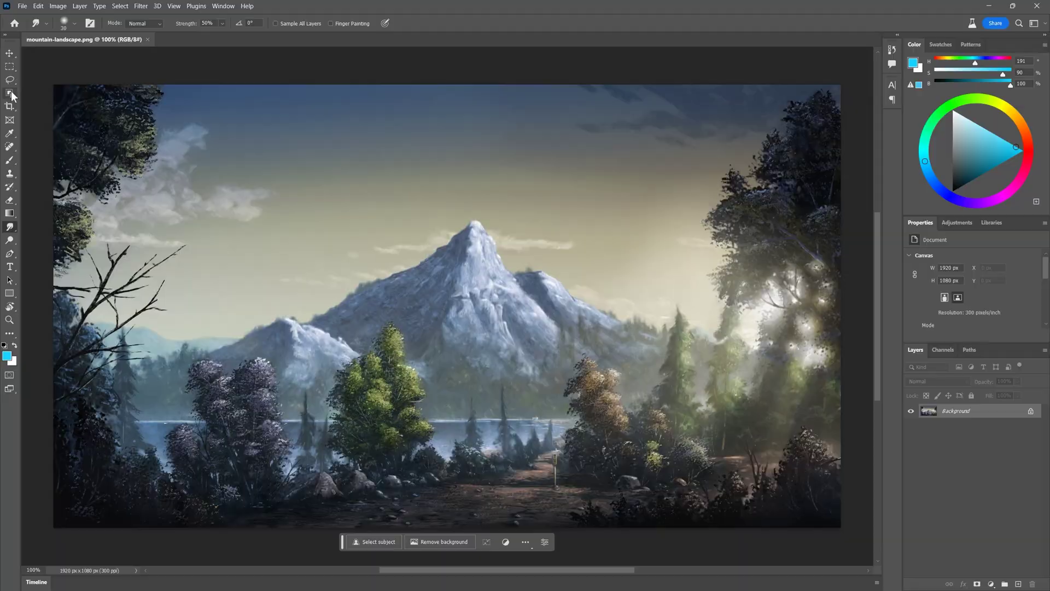
- Select the sky with Object Selection and fill it with 'cloudy sky', showing variation 3 of 3
click(10, 93)
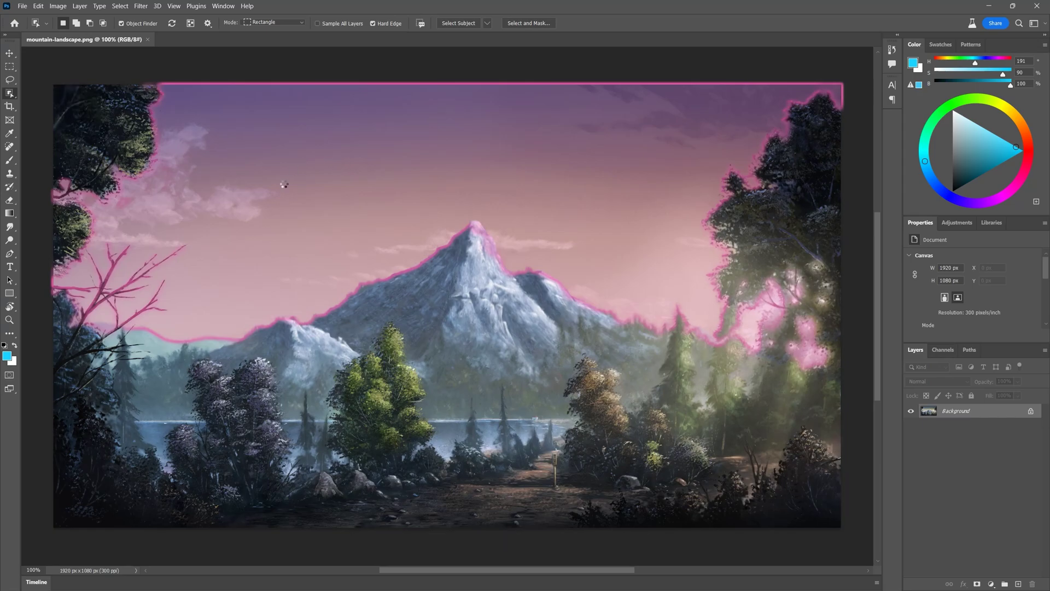
click(284, 184)
click(374, 507)
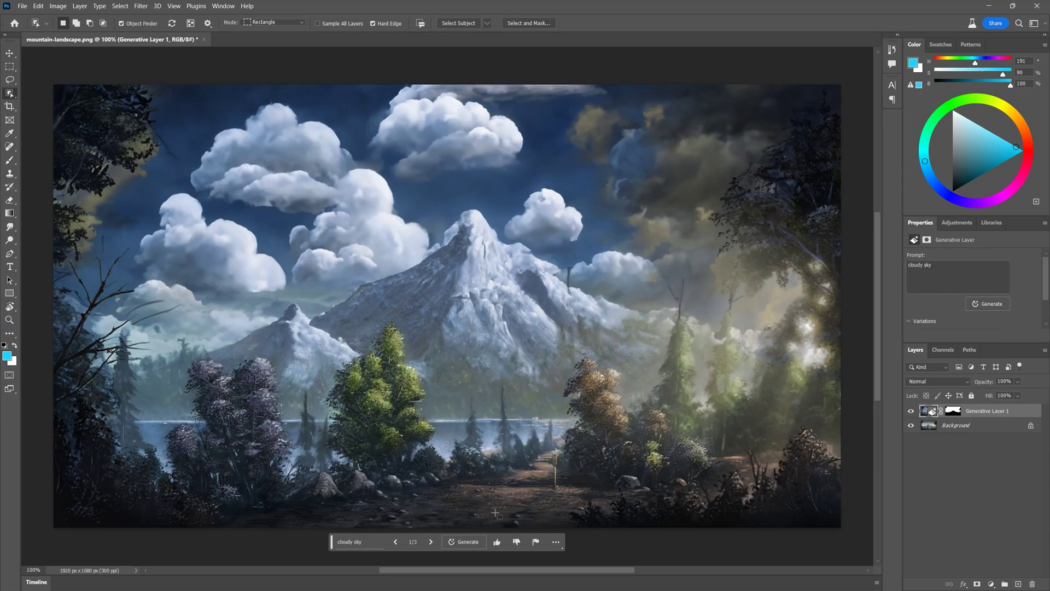
click(431, 542)
click(432, 542)
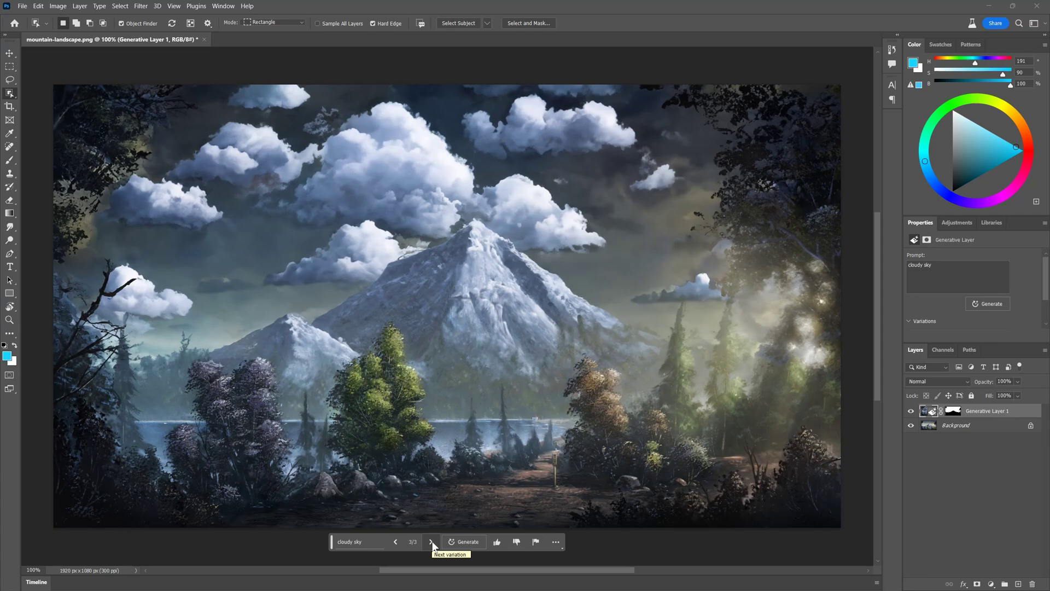
key(v)
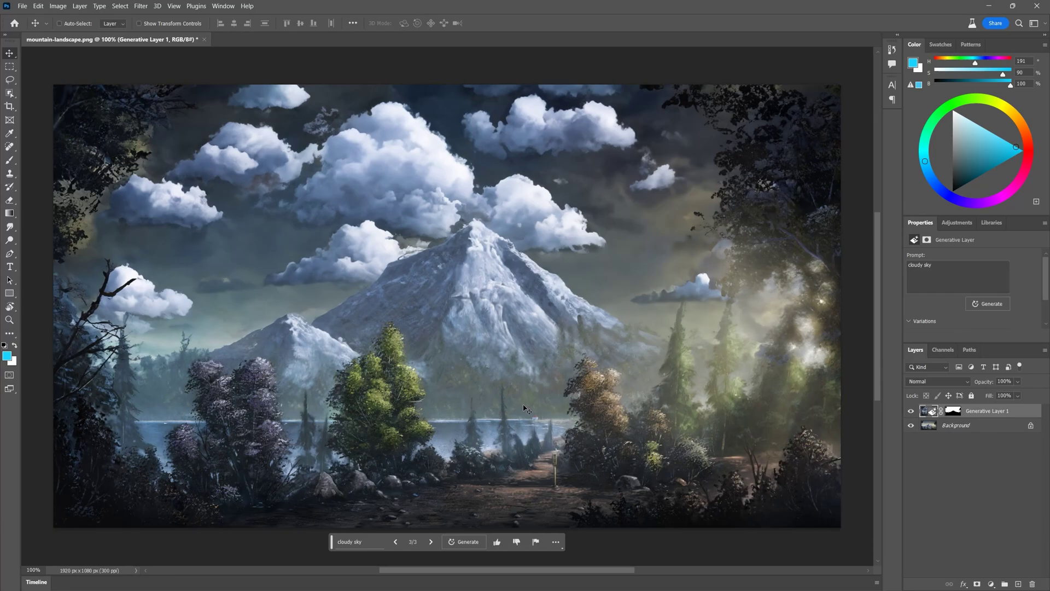
- Remove the middle green tree with an empty-prompt fill, then lasso the dinosaur's open-mouthed head
drag(380, 482, 321, 408)
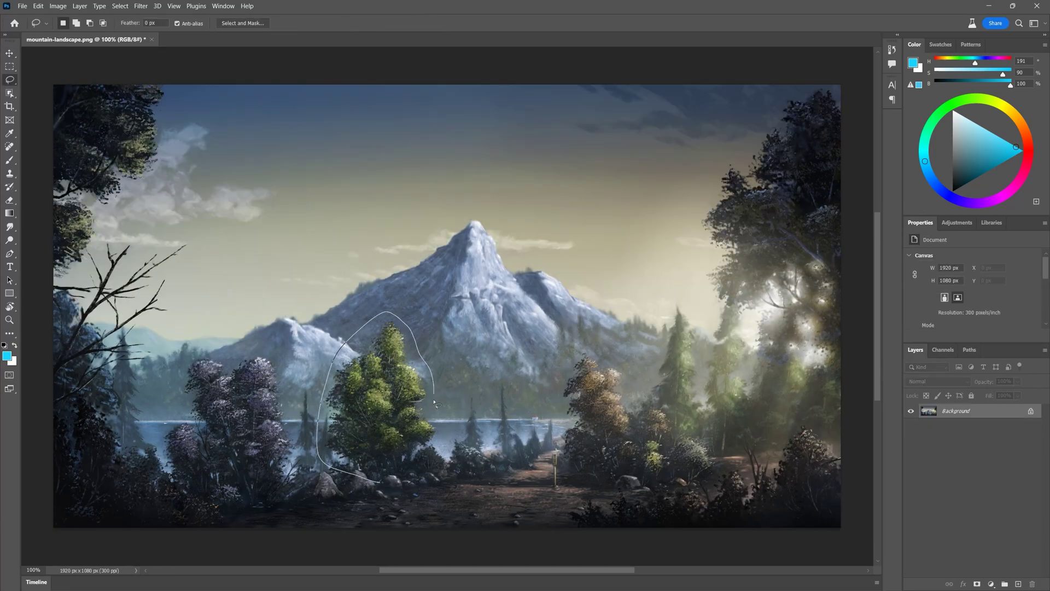
drag(434, 404, 427, 471)
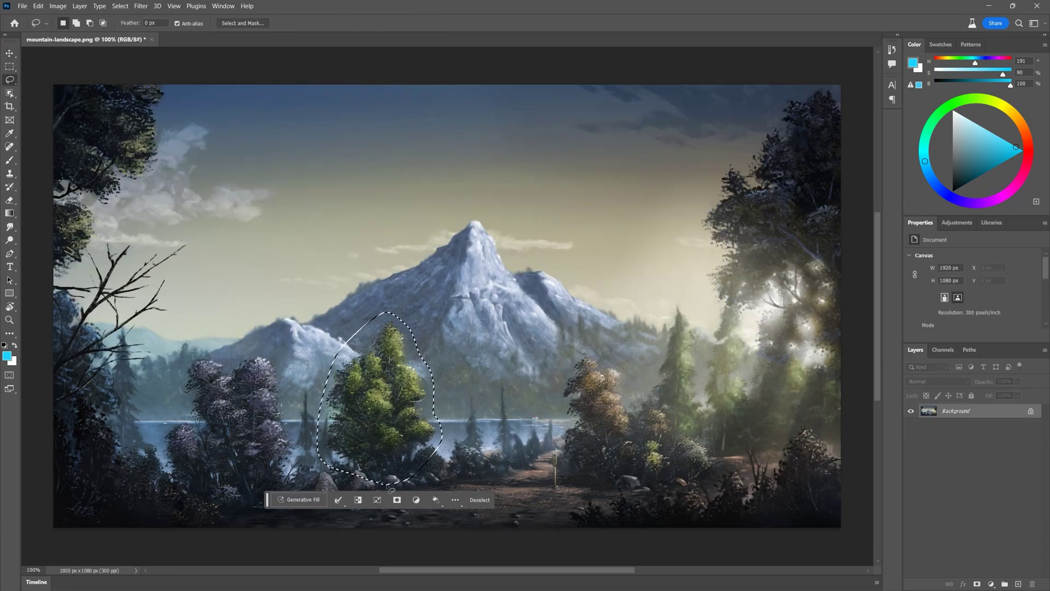
click(304, 499)
click(437, 500)
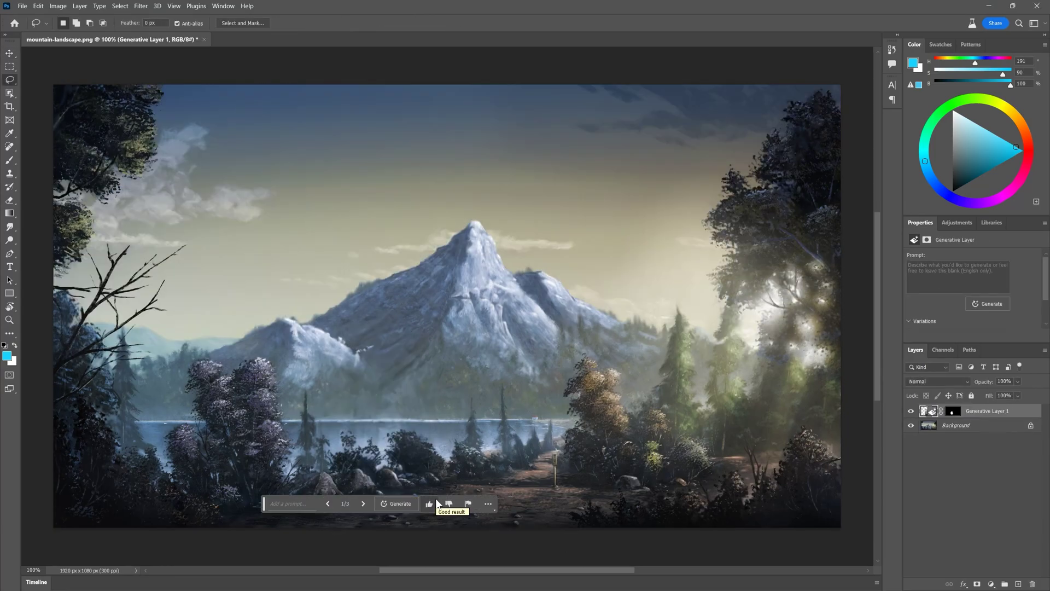
click(363, 502)
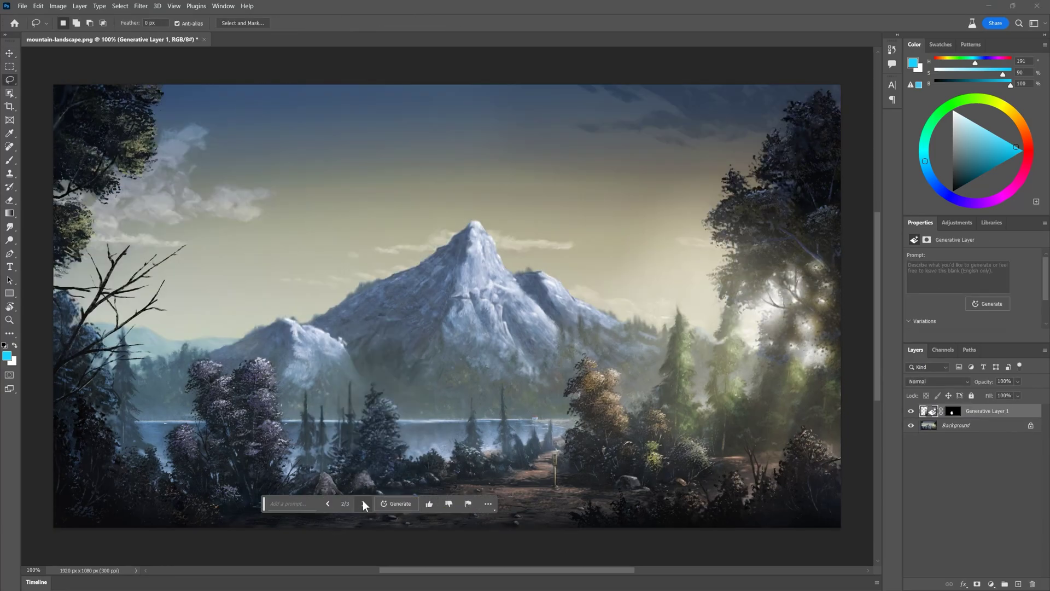
click(363, 502)
click(327, 503)
click(328, 502)
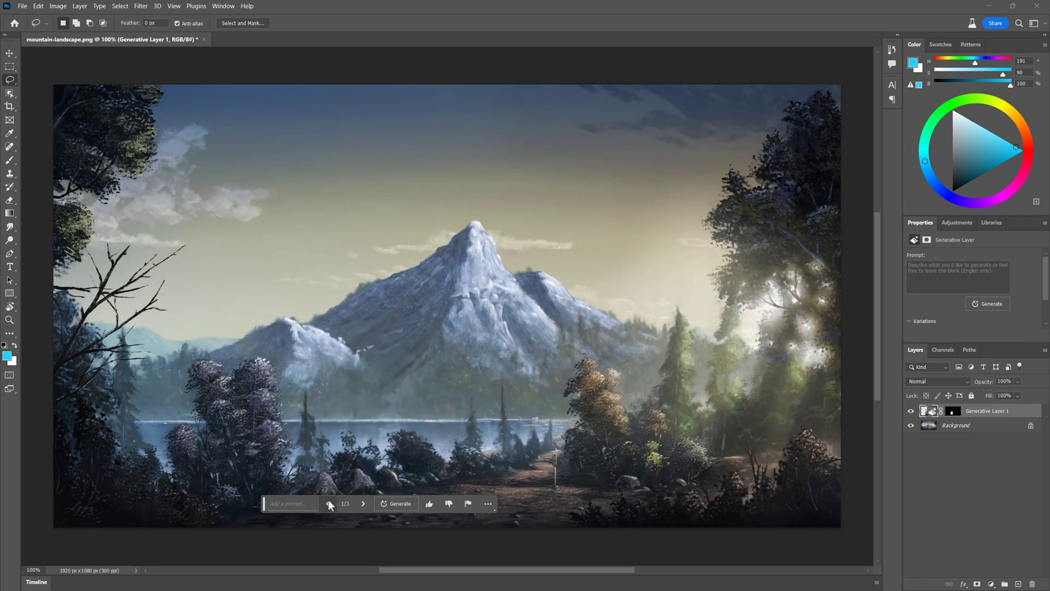
mouse_move(227, 350)
mouse_down()
mouse_move(169, 226)
mouse_move(74, 392)
mouse_move(206, 412)
mouse_up()
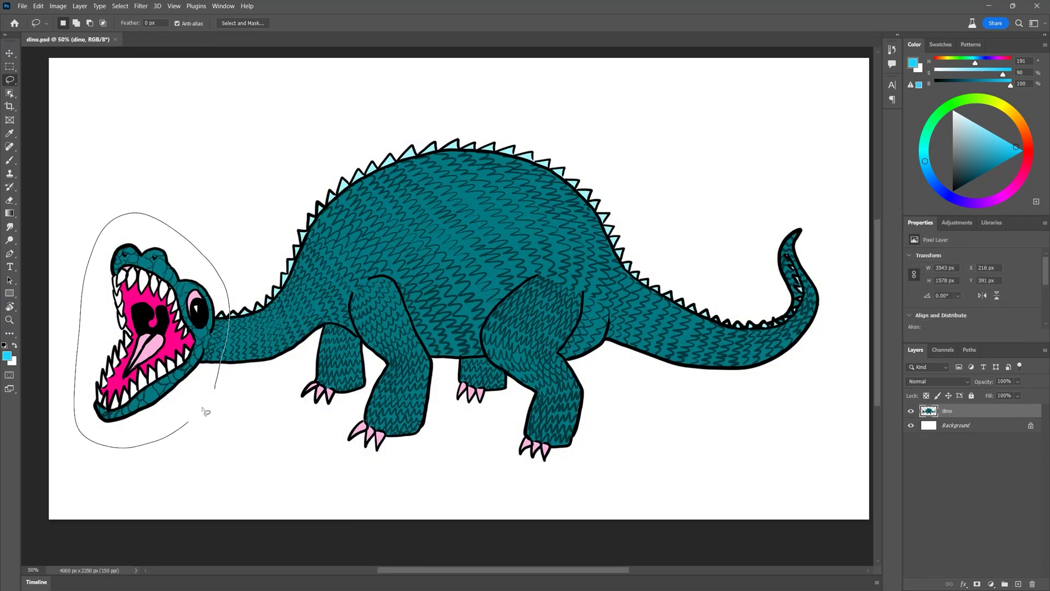
- Generate 't-rex head' variations for the dinosaur's head, compare them, then undo
click(71, 463)
text(t-rex head)
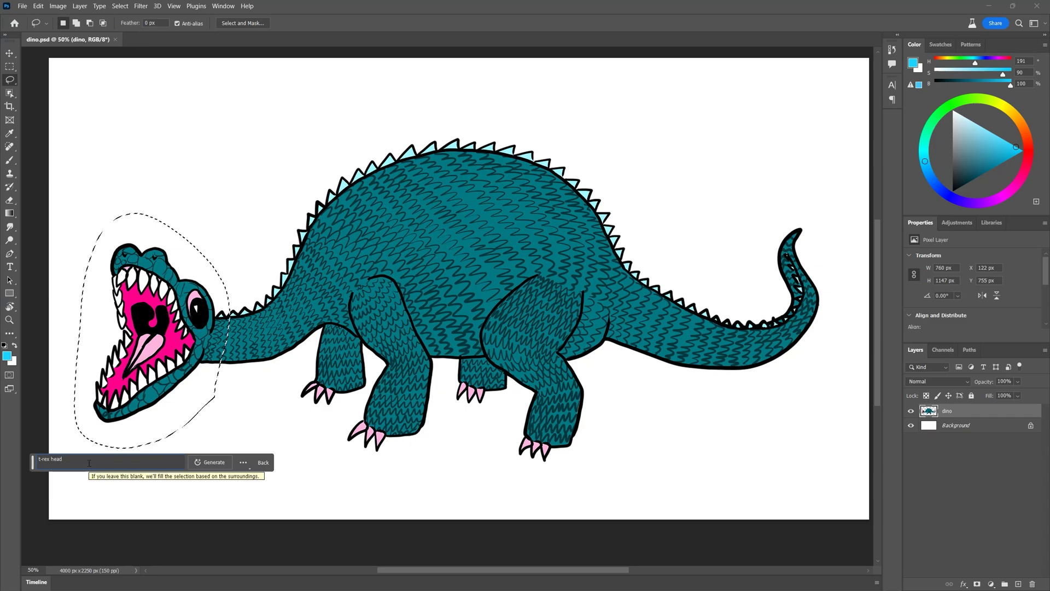
key(Return)
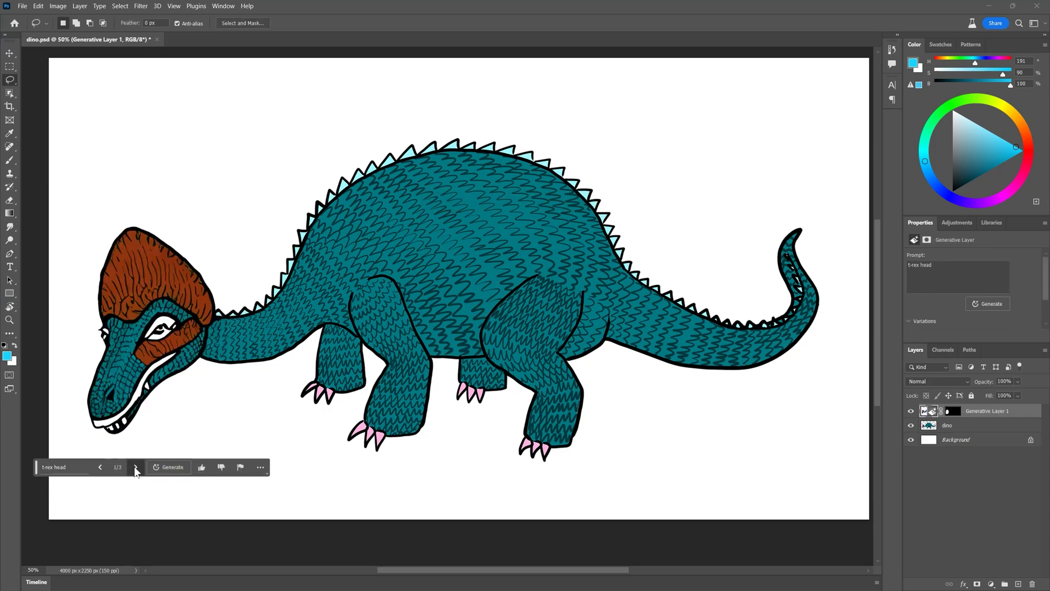
click(136, 465)
click(136, 465)
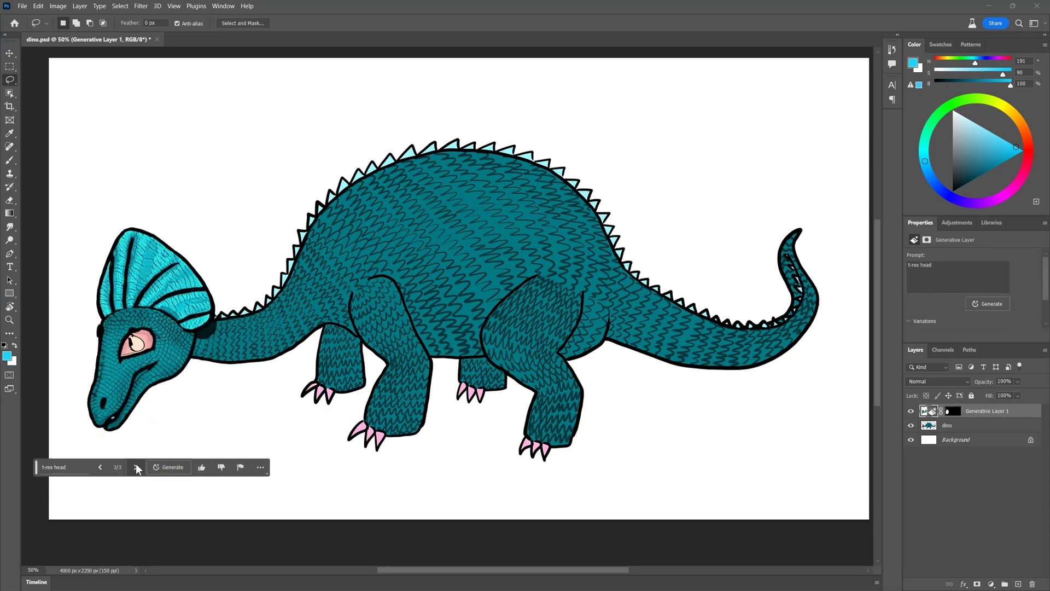
click(100, 466)
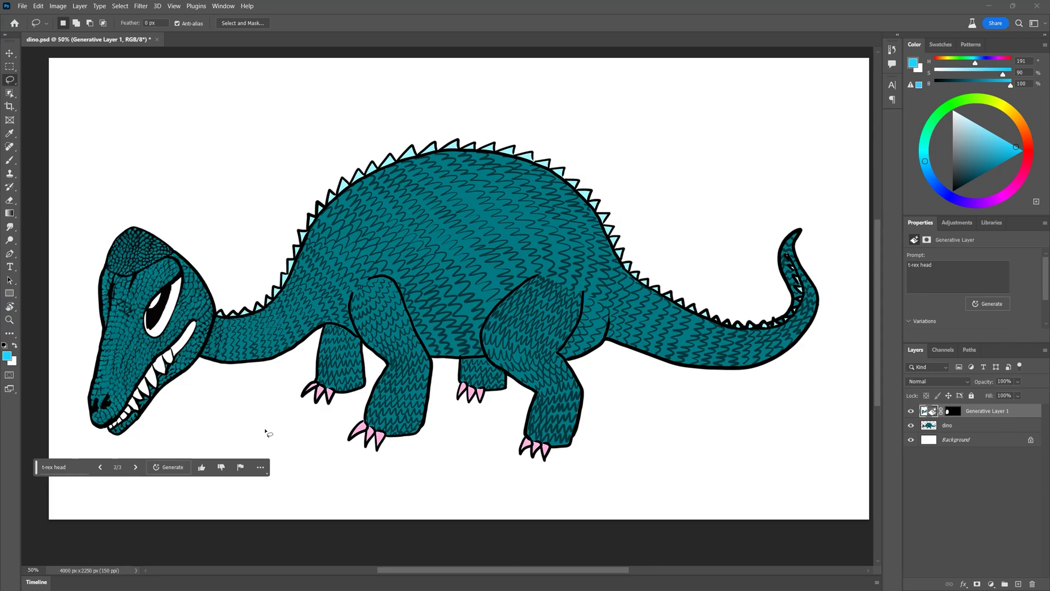
click(100, 468)
key(ctrl+z)
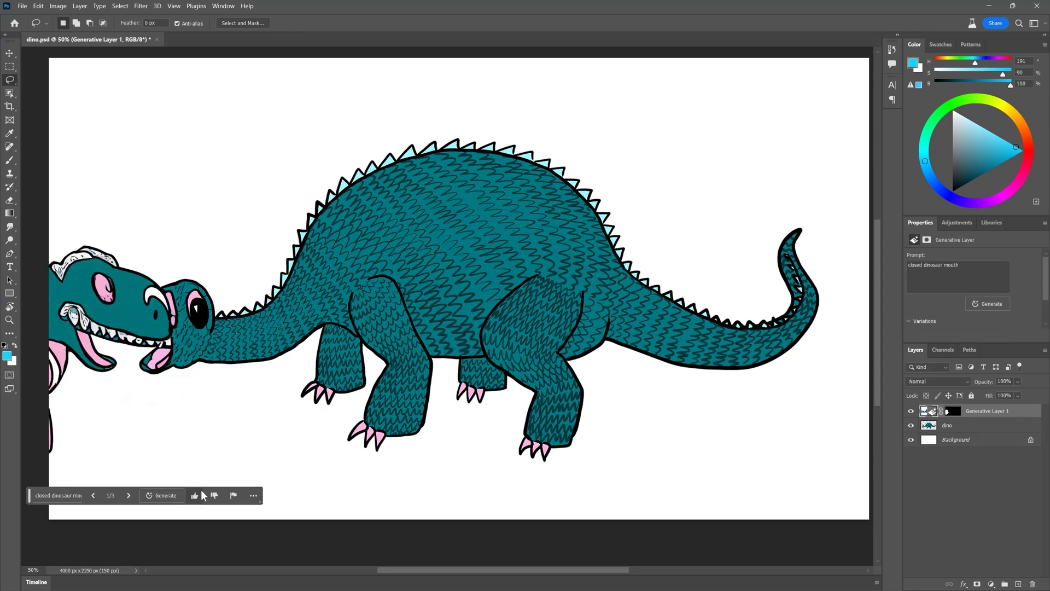
- Browse the closed dinosaur mouth variations and undo that generation
click(129, 495)
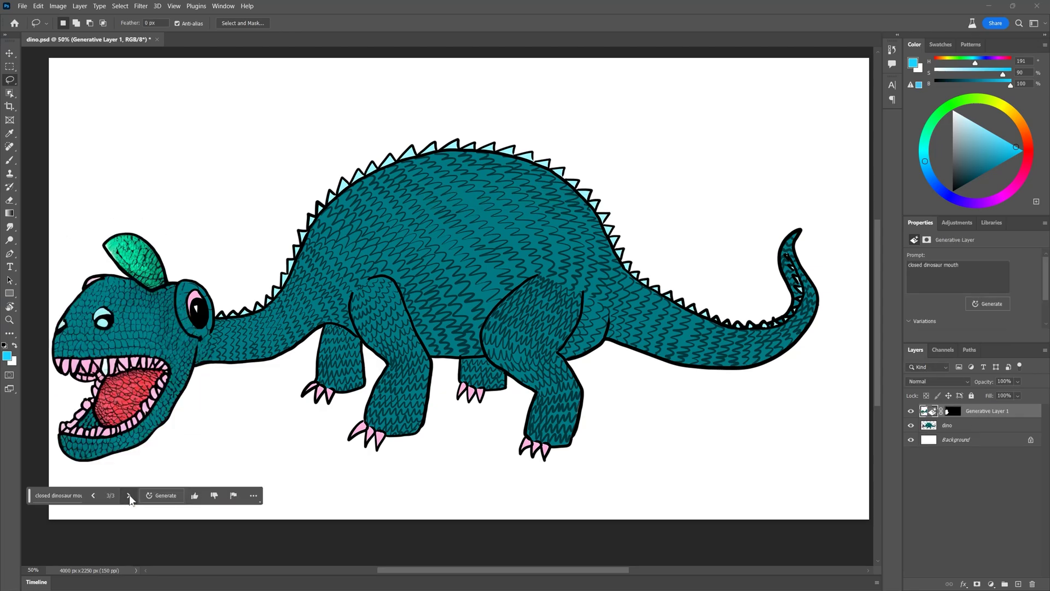
click(130, 495)
key(ctrl+z)
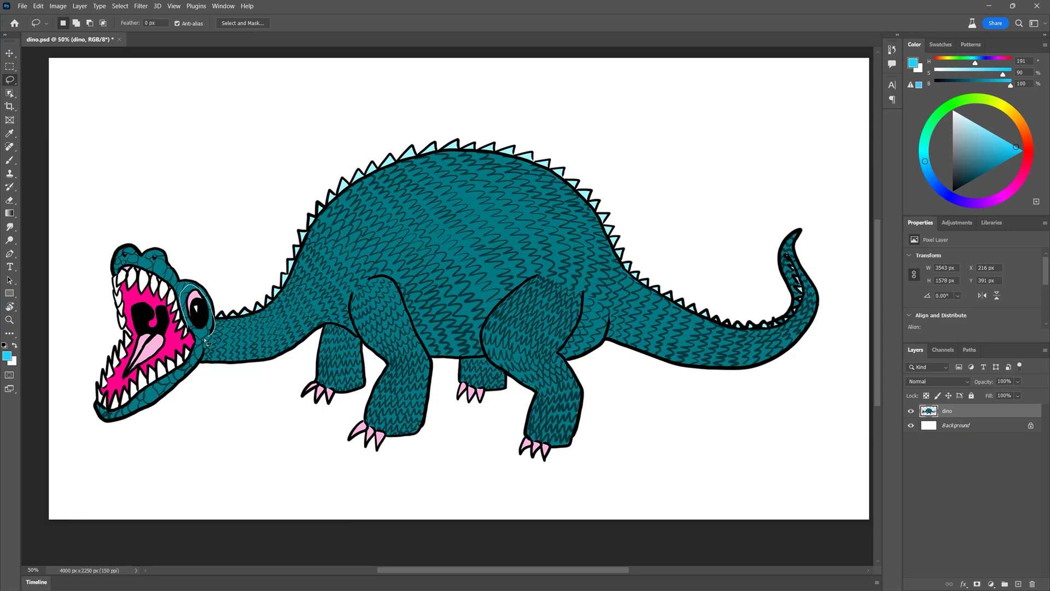
- Generate a 'closed eye' for the dinosaur and view the third variation
text(closed)
text(eye)
key(Return)
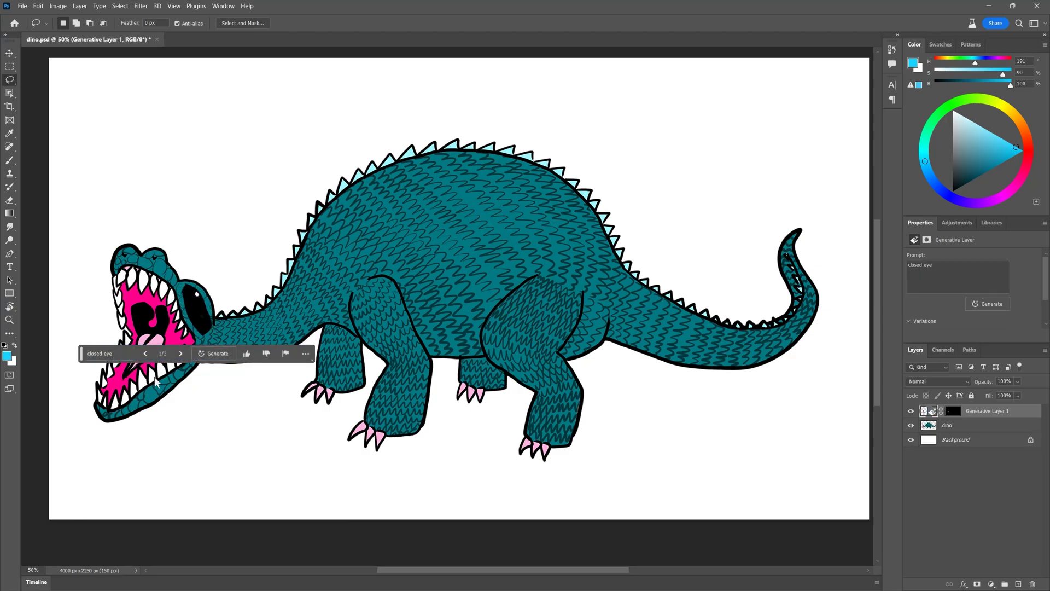
click(181, 354)
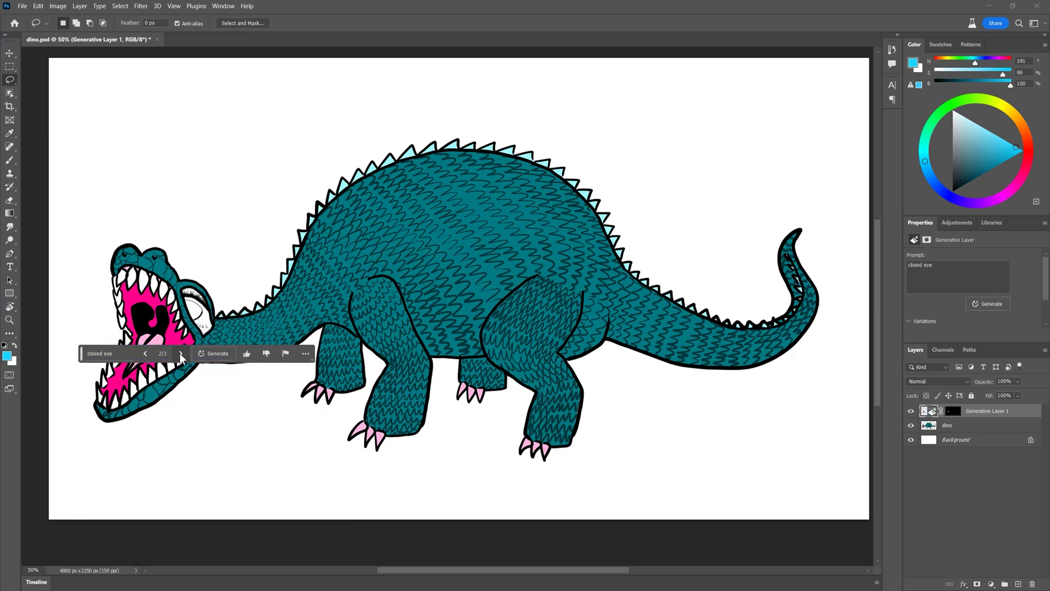
click(180, 354)
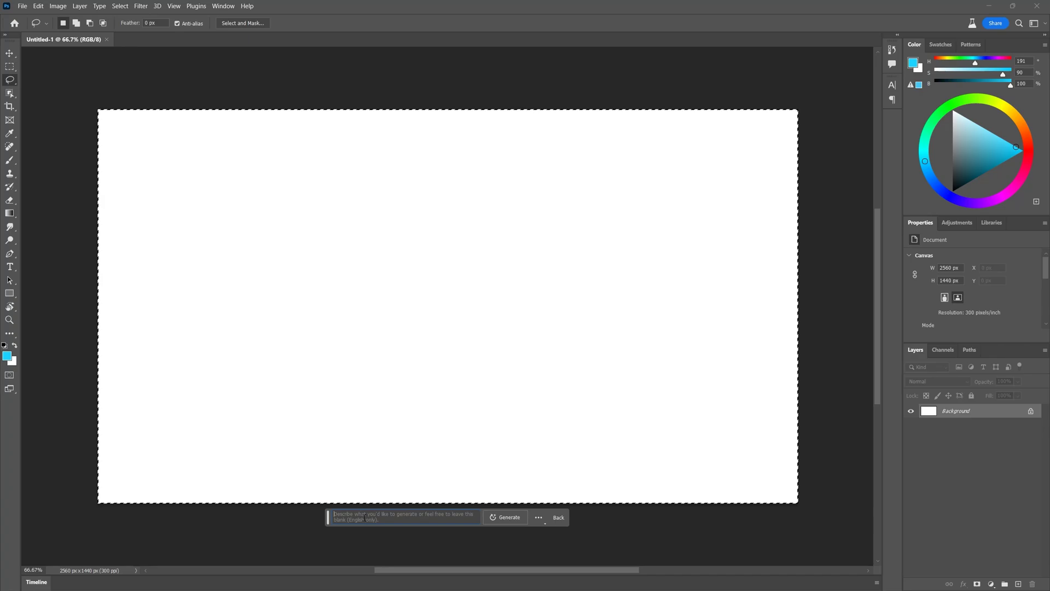
- Generate a 'watercolor graveyard painting', add a woman in a red dress, and outline her hands
text(watercolor graveyard painting)
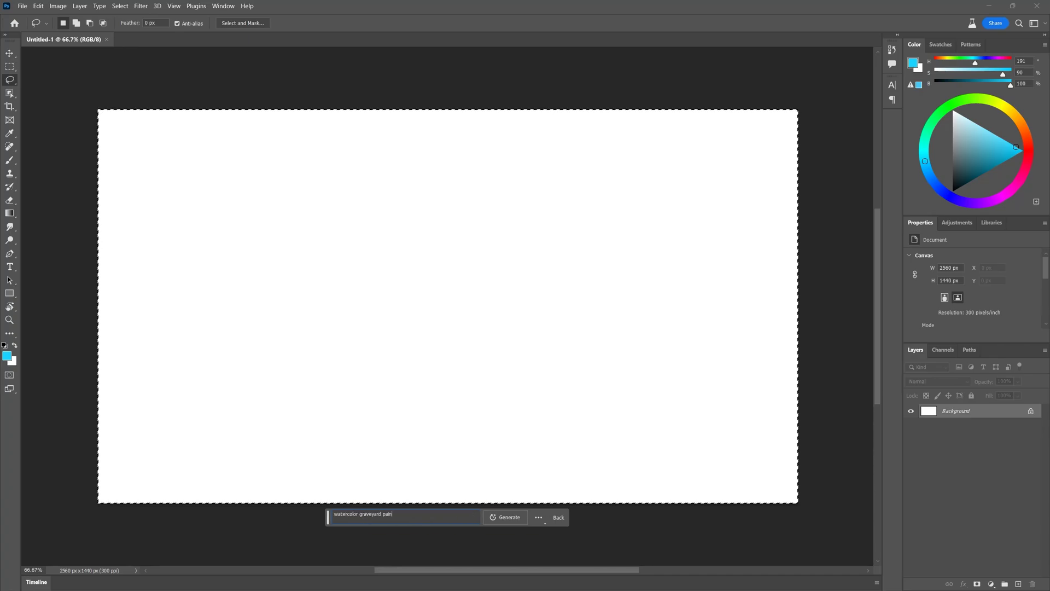
click(493, 518)
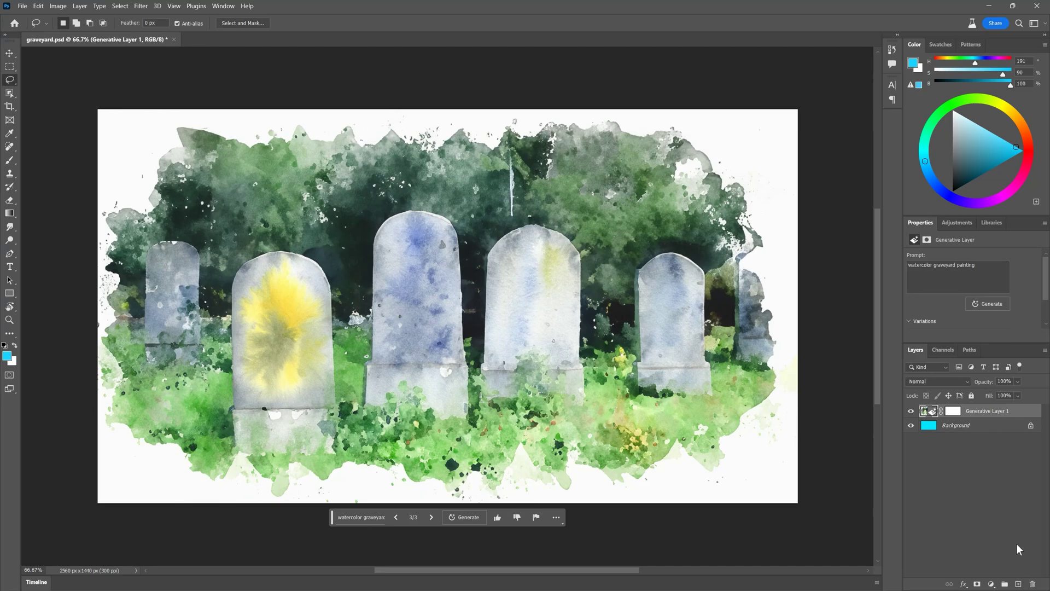
key(m)
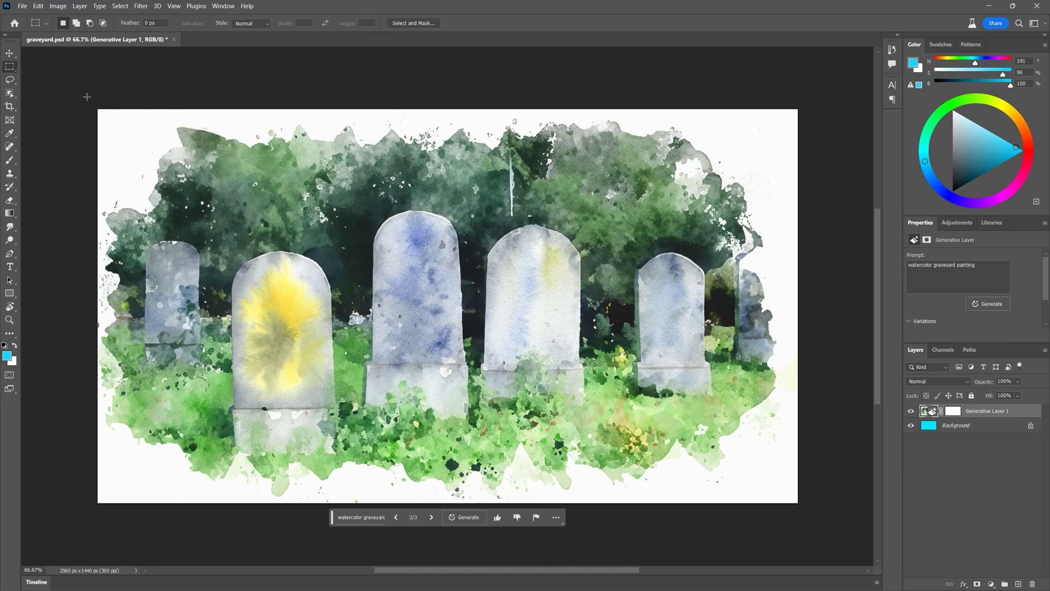
mouse_move(261, 124)
mouse_down()
mouse_move(395, 398)
mouse_move(427, 502)
mouse_up()
click(263, 517)
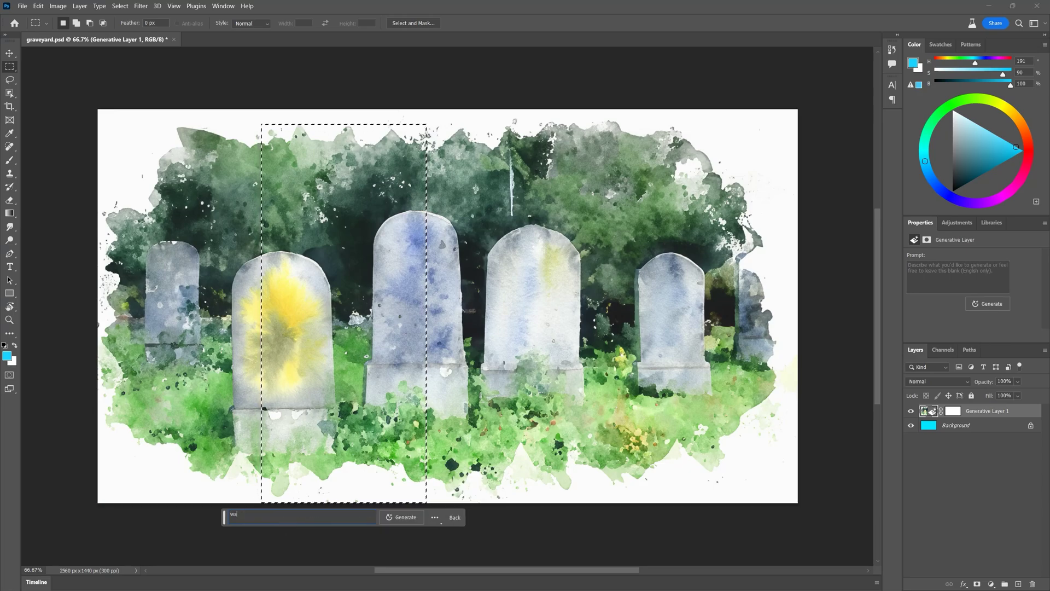
text(watercolor woman in a red dress standing in a graveyard)
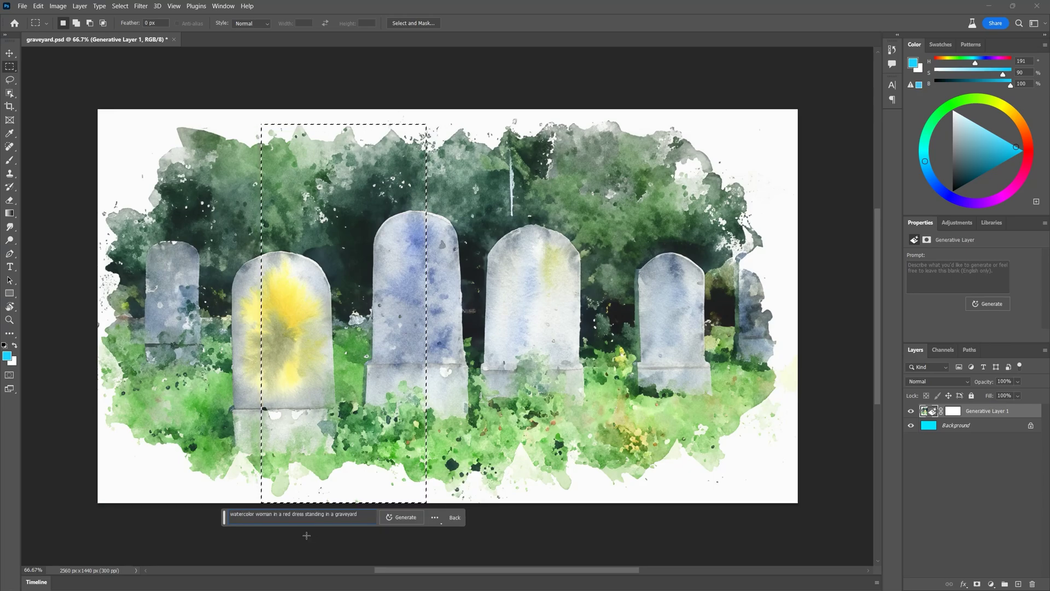
key(Return)
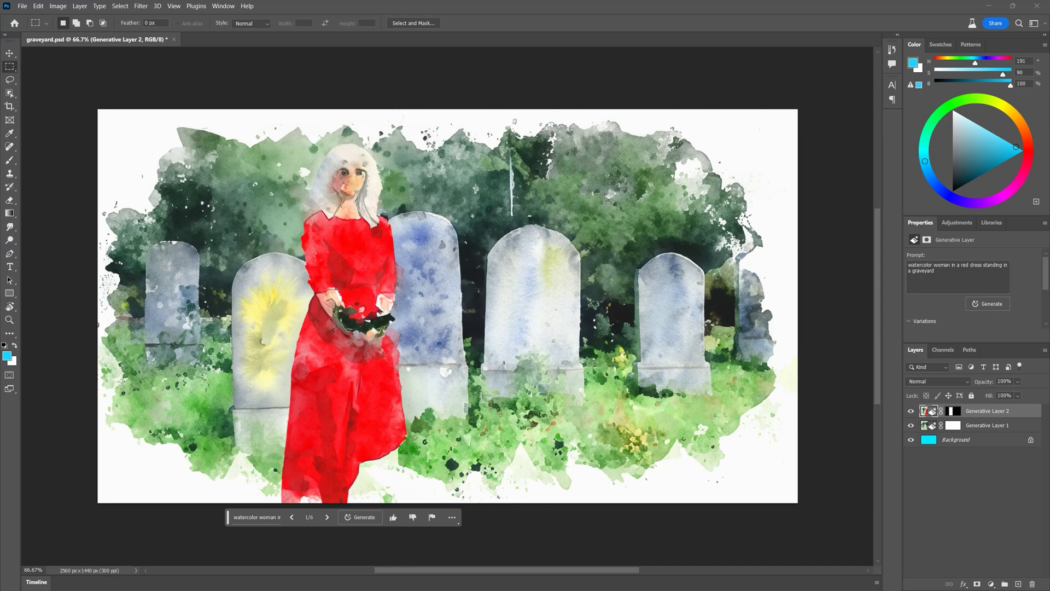
key(l)
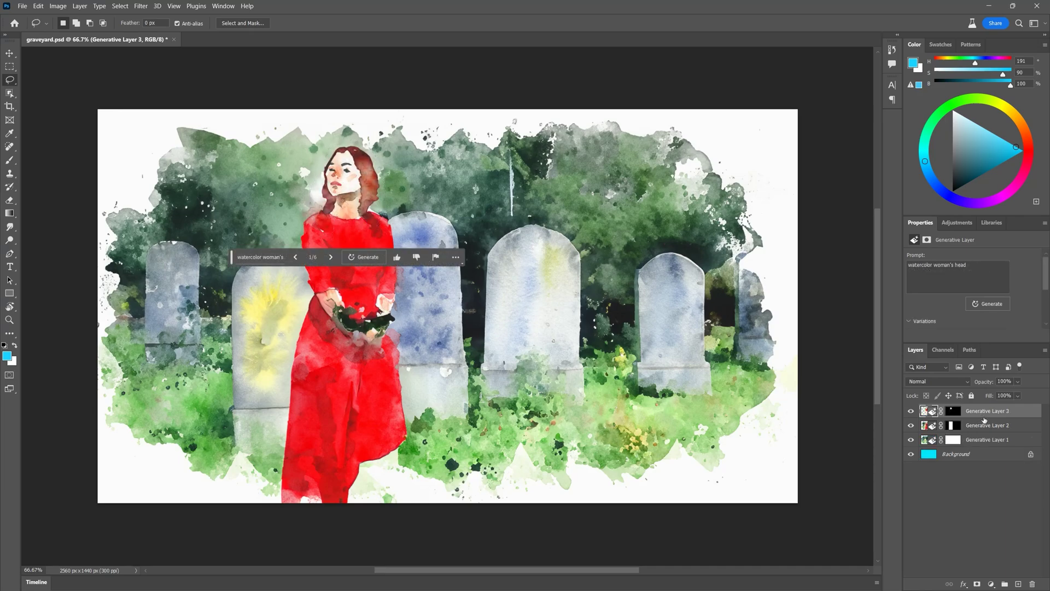
drag(350, 282, 354, 285)
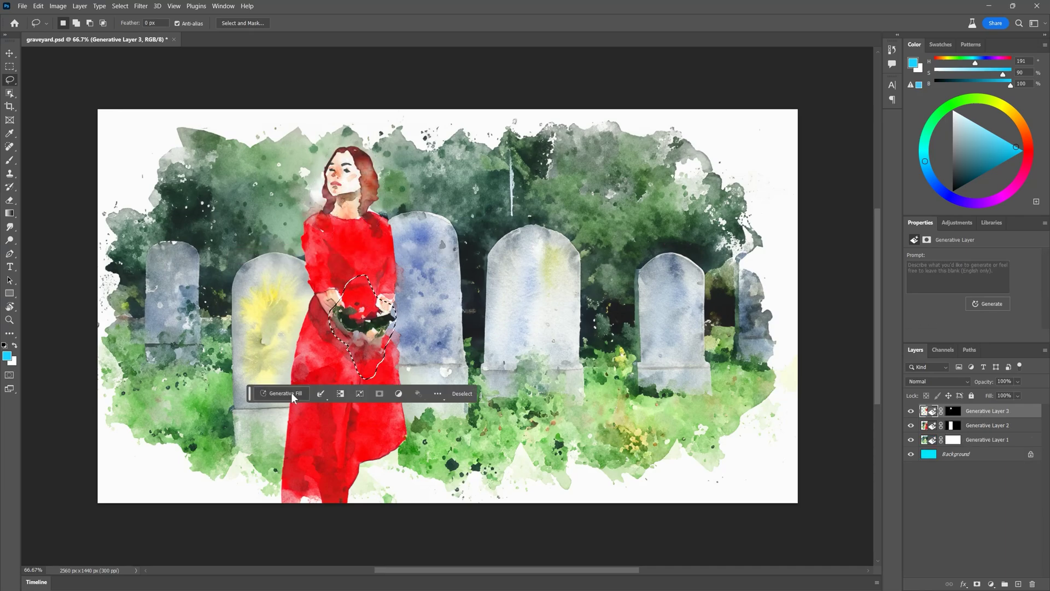
- Generate a bouquet of pale flowers in the watercolour woman's hands
click(952, 469)
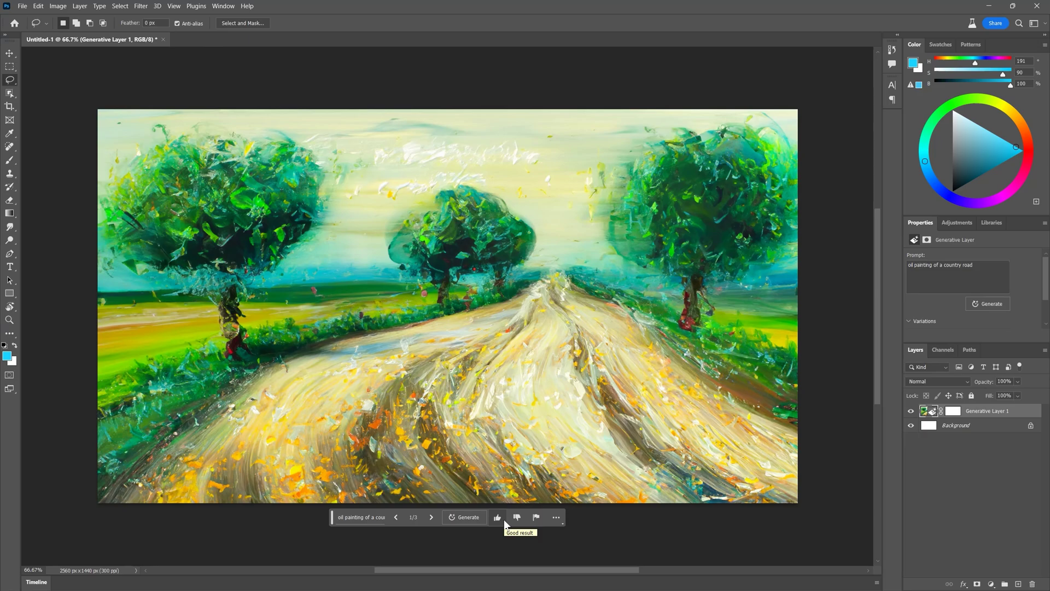
- Browse the country-road painting variations and return to variation 1
click(431, 517)
click(396, 517)
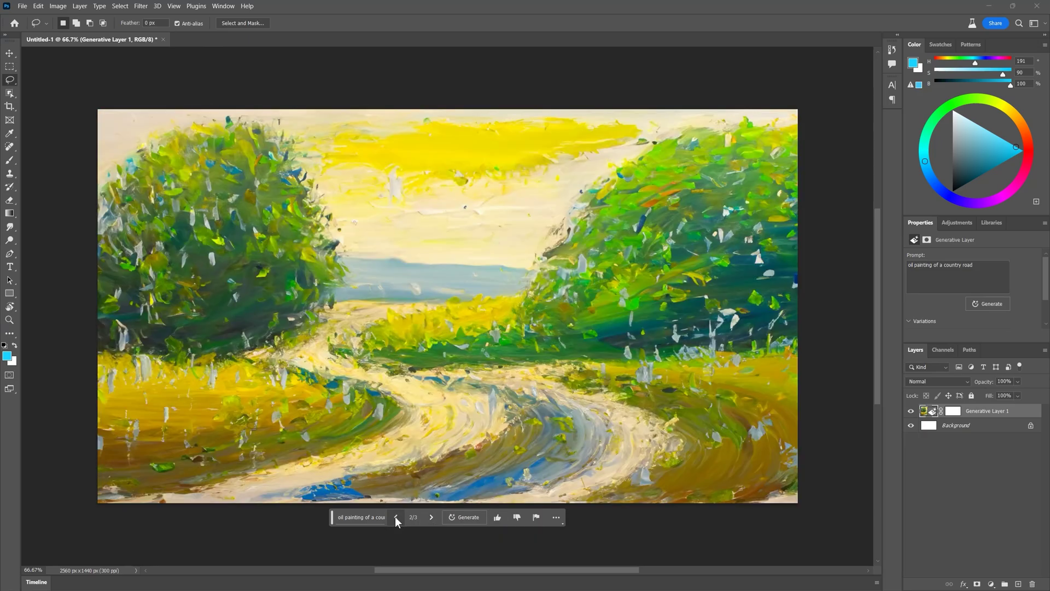
click(395, 517)
- Fill a tall strip down the road with an oil-painted man riding a horse, comparing variations
key(m)
drag(471, 222, 566, 423)
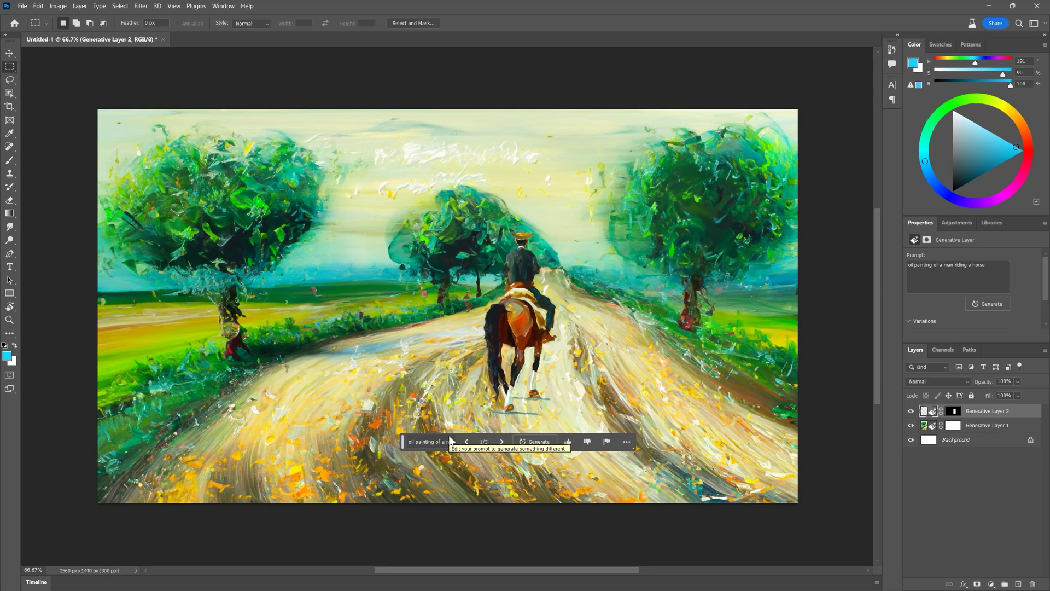
click(501, 442)
click(501, 442)
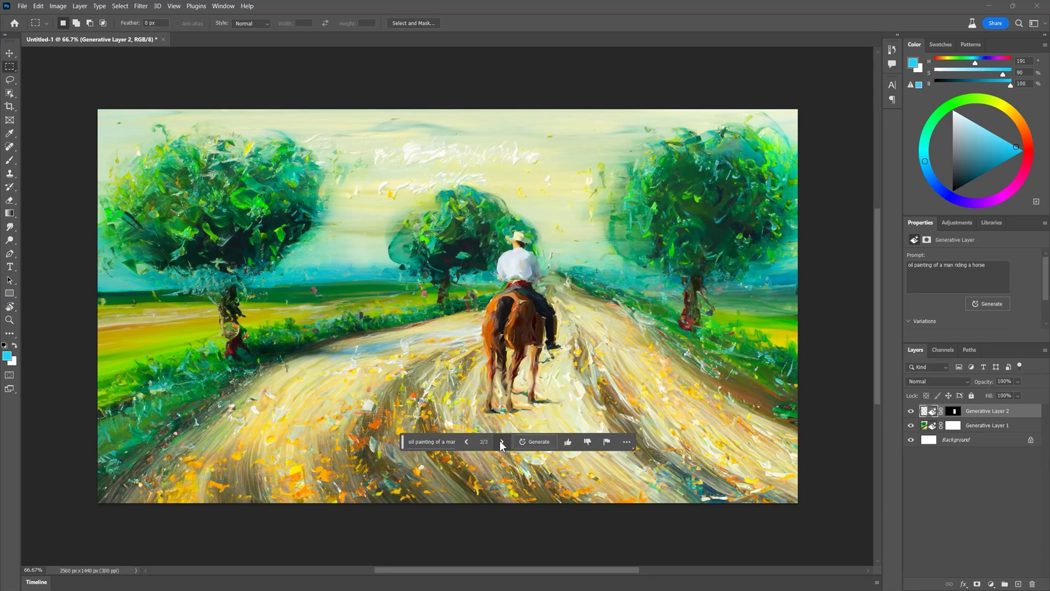
click(467, 443)
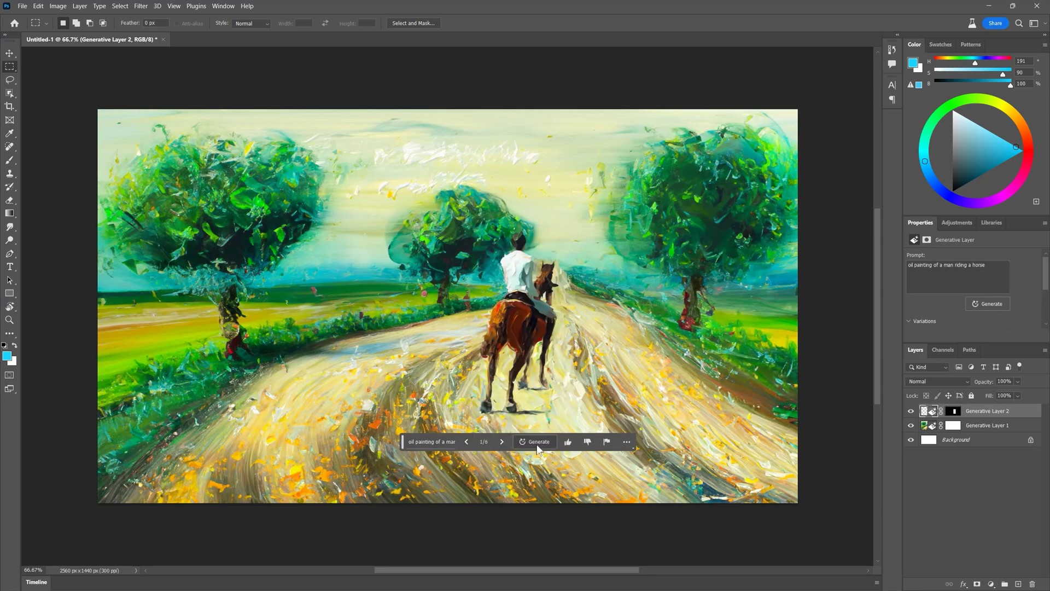
click(502, 442)
click(467, 441)
click(467, 442)
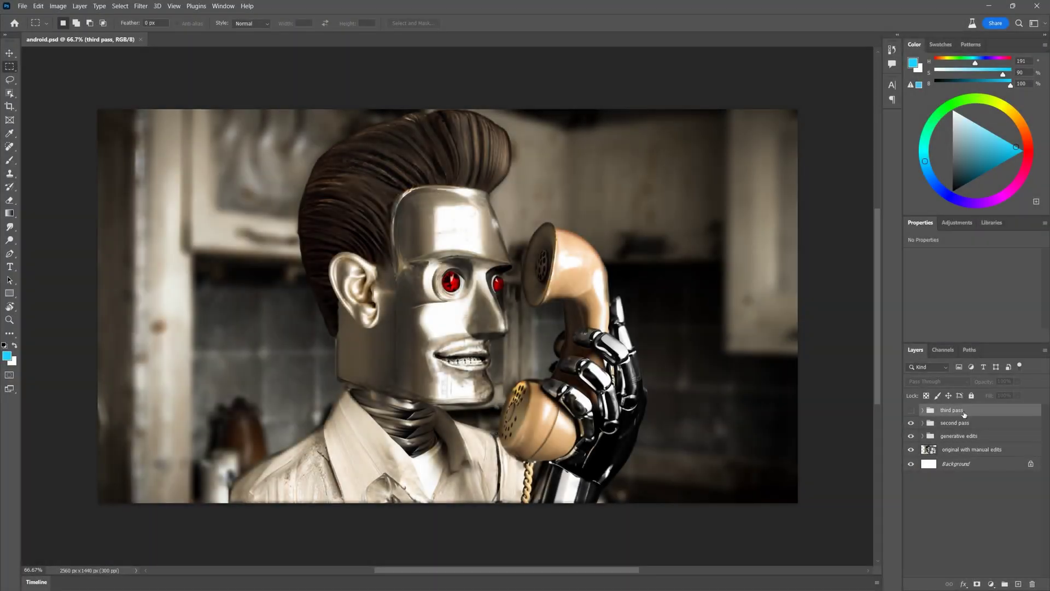
- Reveal the third-pass edits, select the fridge layer, and try a sideburn fill beside the ear
key(ctrl+comma)
click(922, 411)
click(981, 424)
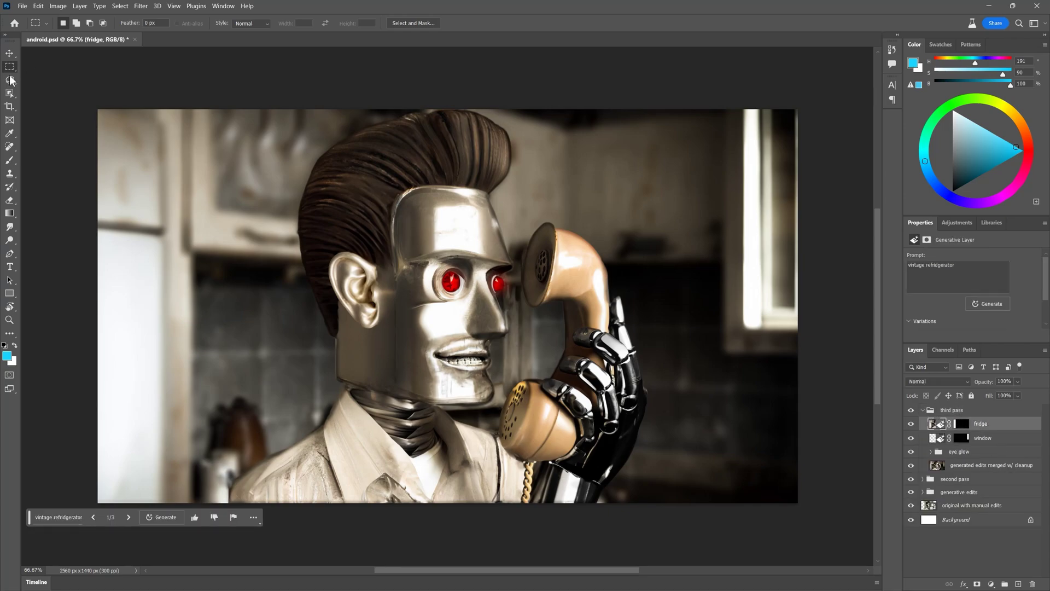
key(l)
drag(383, 292, 377, 260)
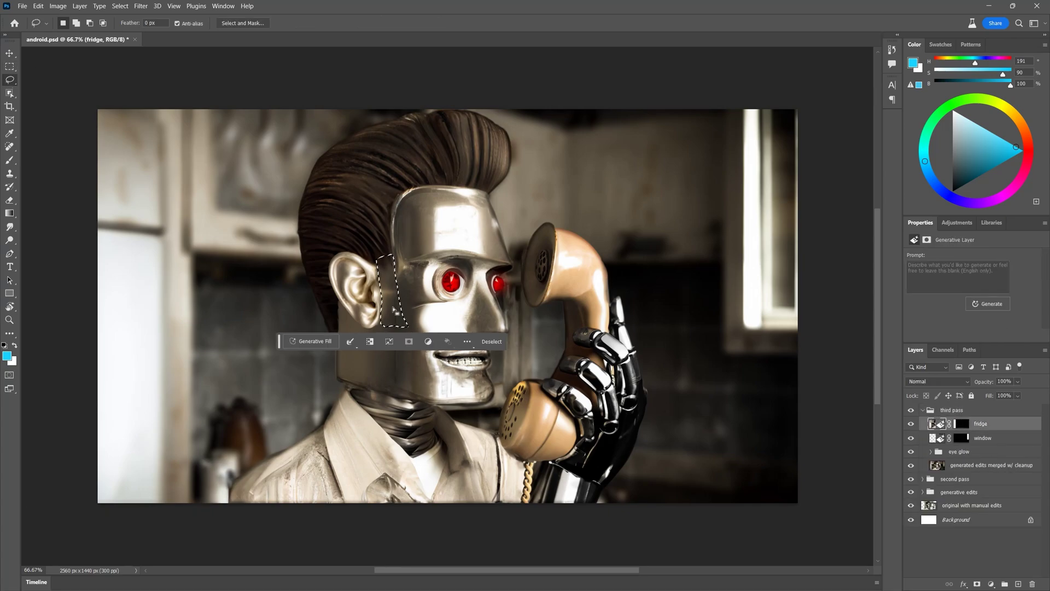
click(324, 339)
key(Return)
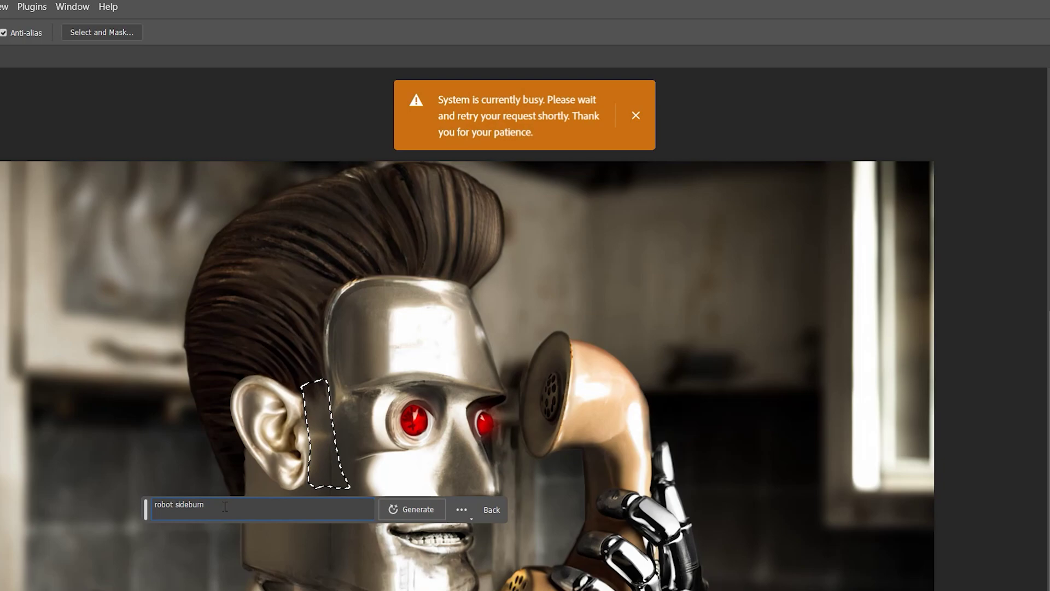
click(457, 342)
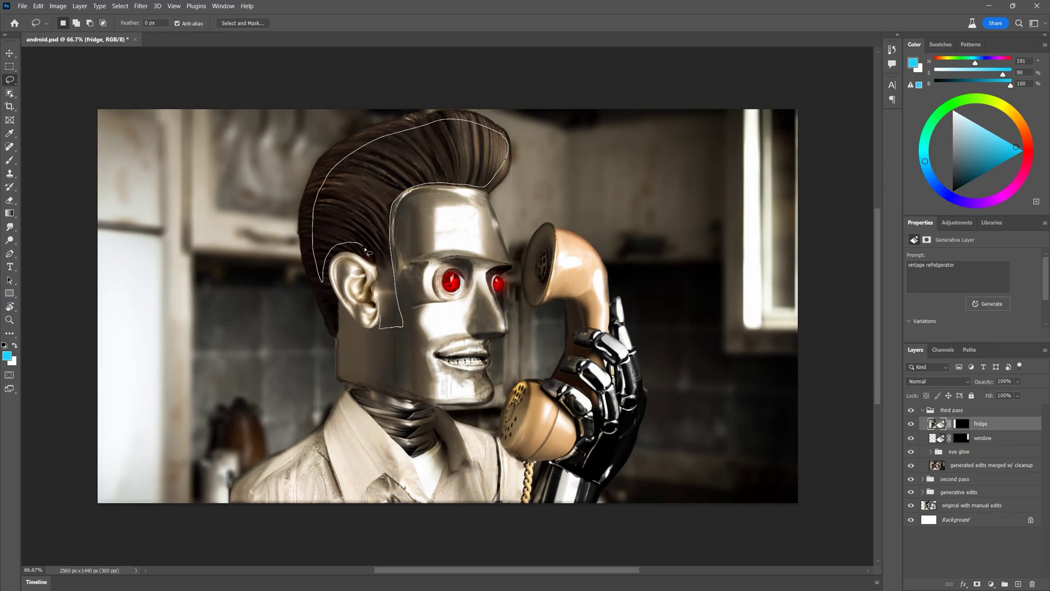
- Fill the hair and sideburn area with 'robot hair and sideburn' and compare variations against the original
drag(365, 250, 380, 328)
click(320, 343)
text(robot hair and s)
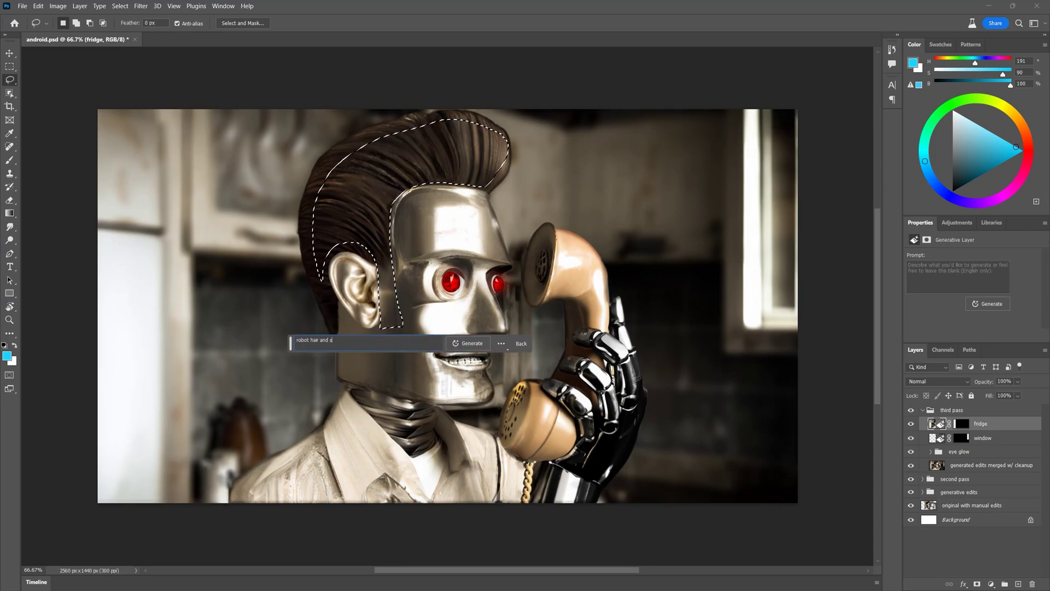
text(ideburn)
key(Return)
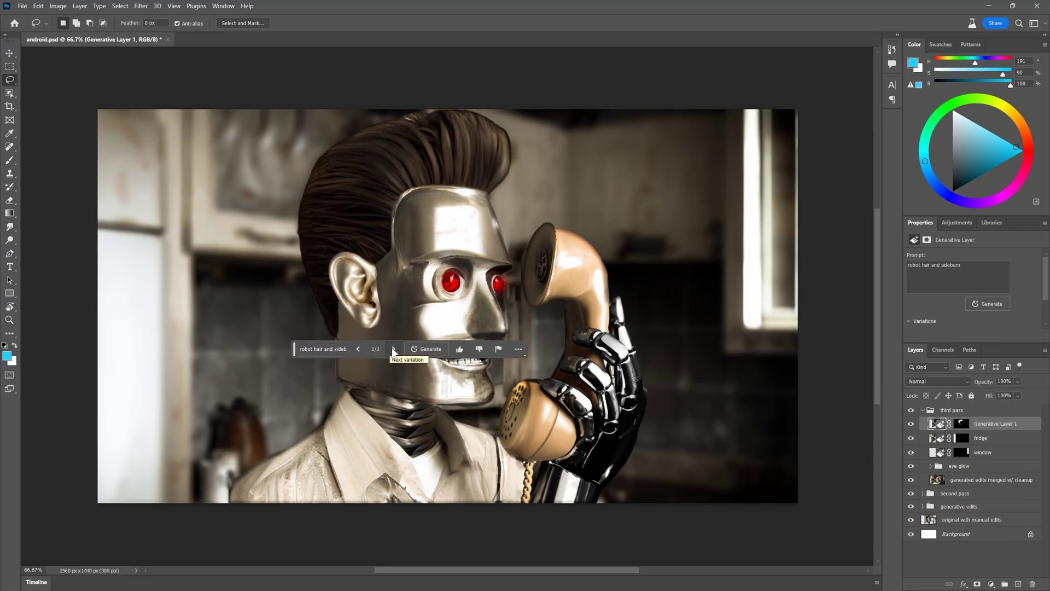
click(393, 349)
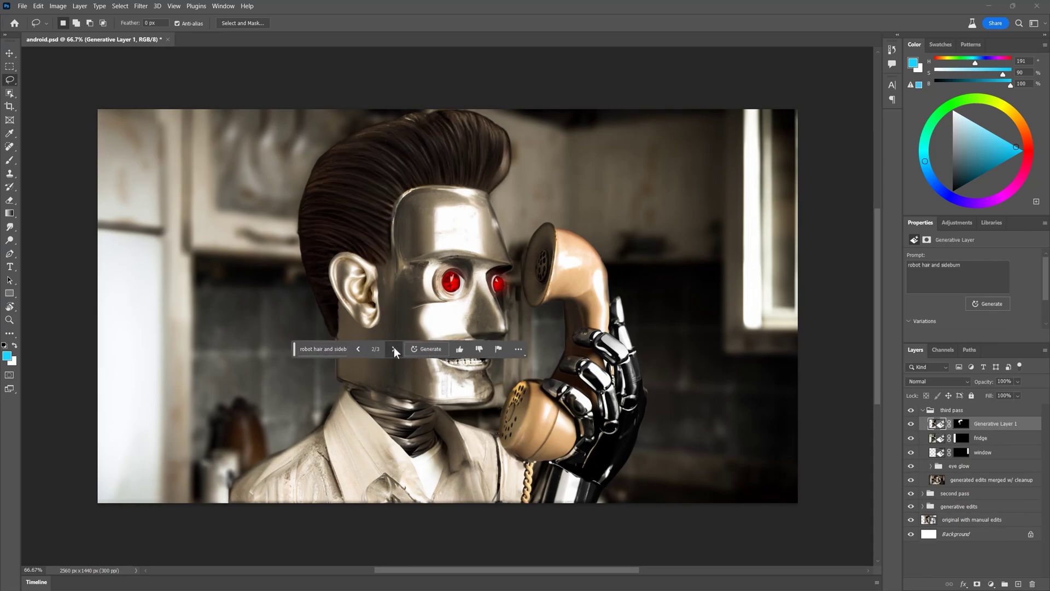
click(394, 349)
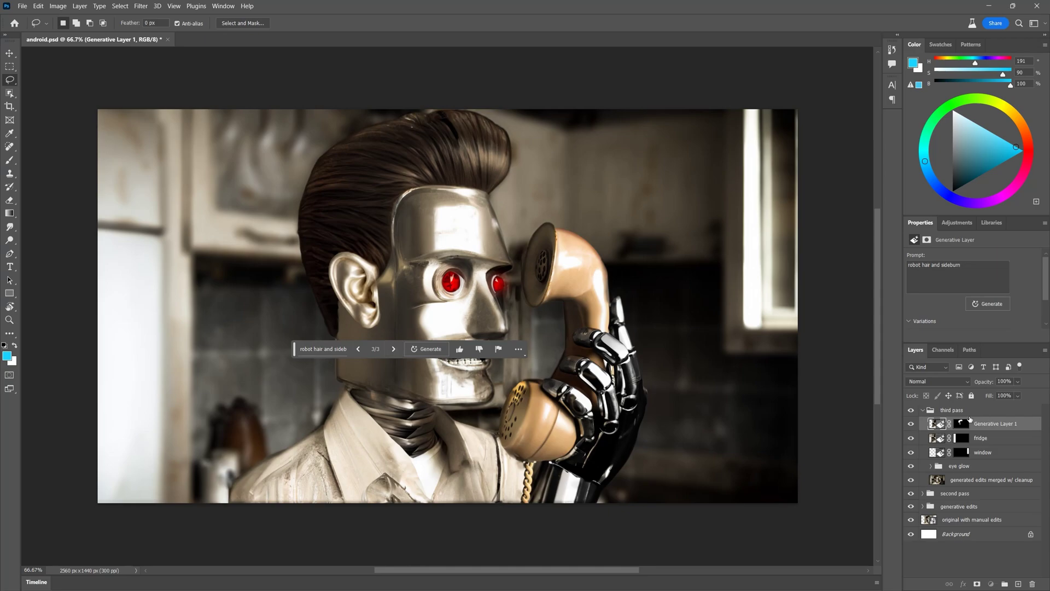
click(912, 424)
click(912, 423)
click(911, 424)
click(911, 424)
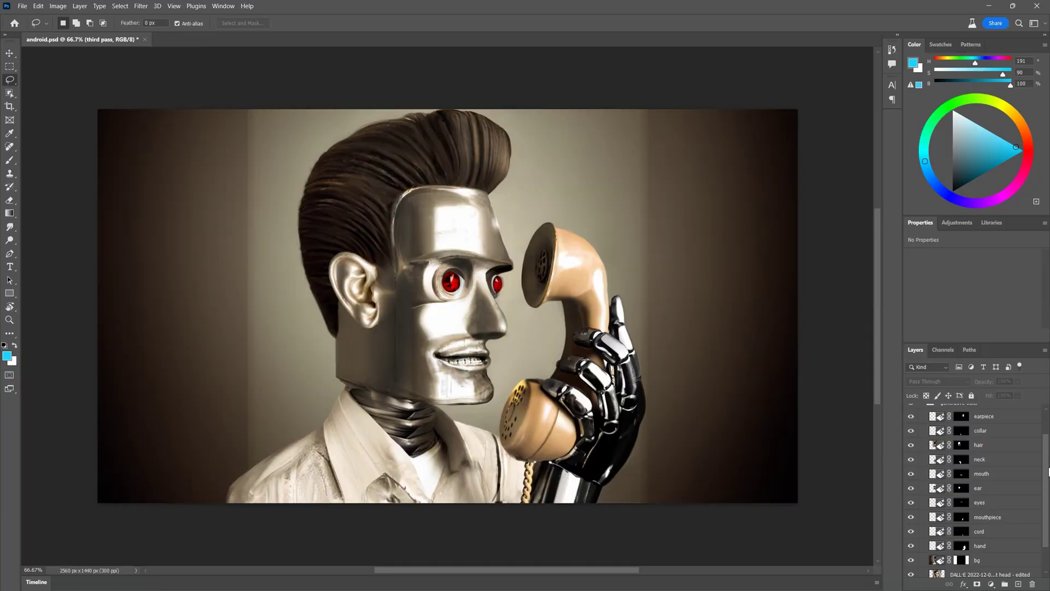
- Hide the earpiece-to-mouthpiece edit layers, restore the bg layer, and select only the lower mouthpiece
drag(912, 416, 940, 424)
click(911, 560)
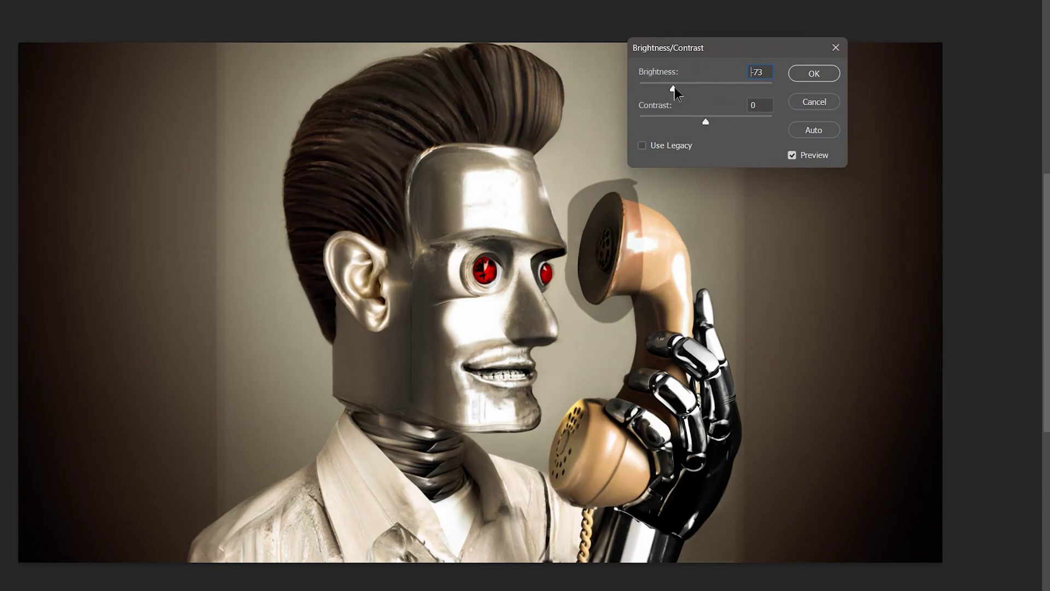
mouse_move(674, 87)
mouse_down()
mouse_move(729, 94)
mouse_move(691, 96)
mouse_up()
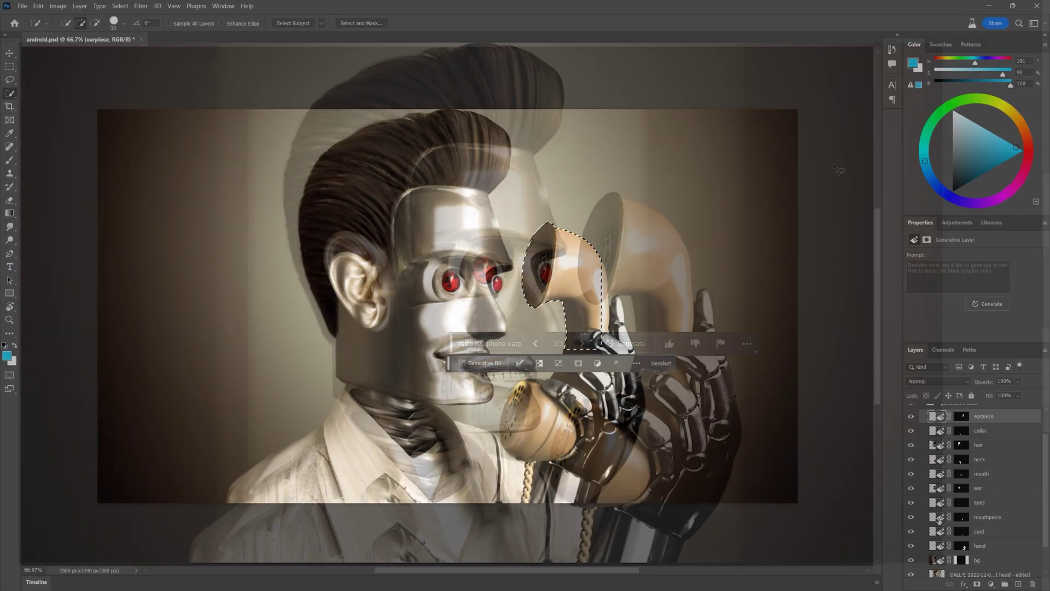
mouse_move(518, 393)
mouse_down()
mouse_move(514, 435)
mouse_move(519, 425)
mouse_up()
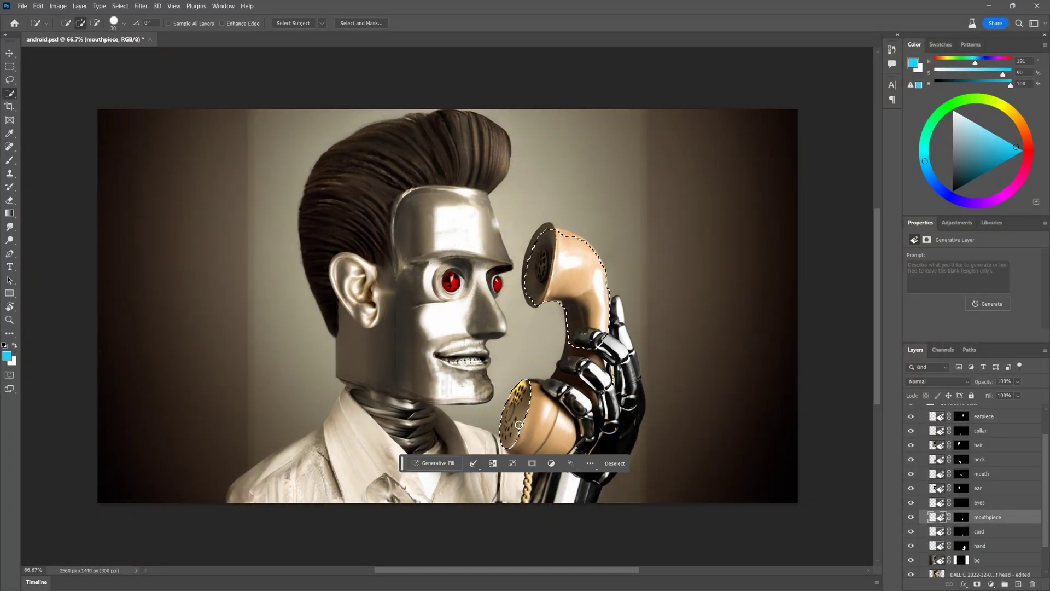
alt+click(583, 390)
- Darken the selected mouthpiece with Brightness/Contrast at brightness -52
click(58, 6)
mouse_move(71, 31)
click(175, 31)
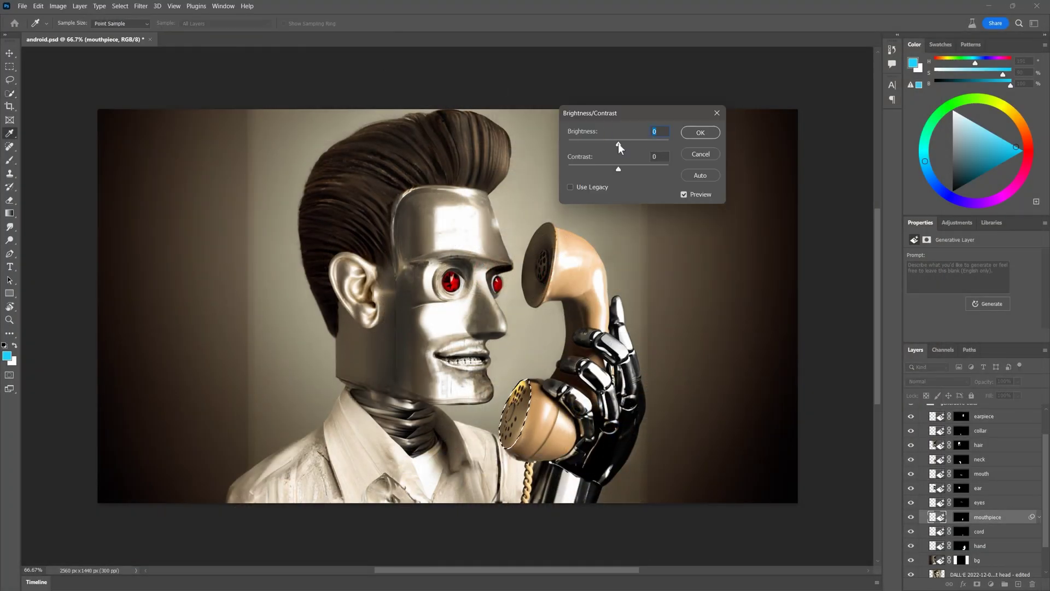
drag(618, 143, 602, 143)
click(701, 133)
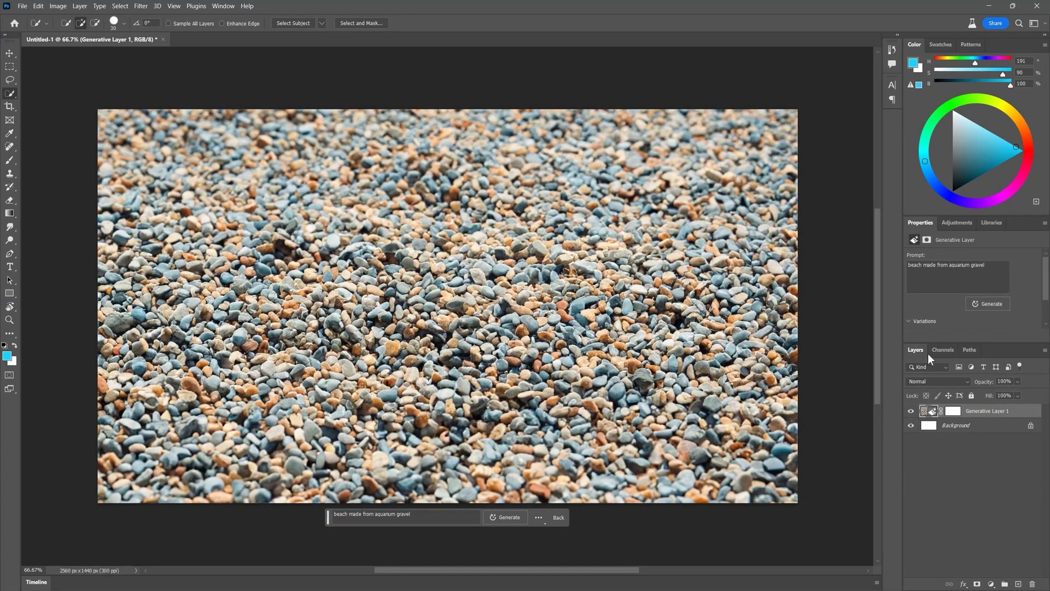
- Pick the colourful pebbles beach result, generate new gravel beach variations, and browse through them
click(958, 309)
click(988, 266)
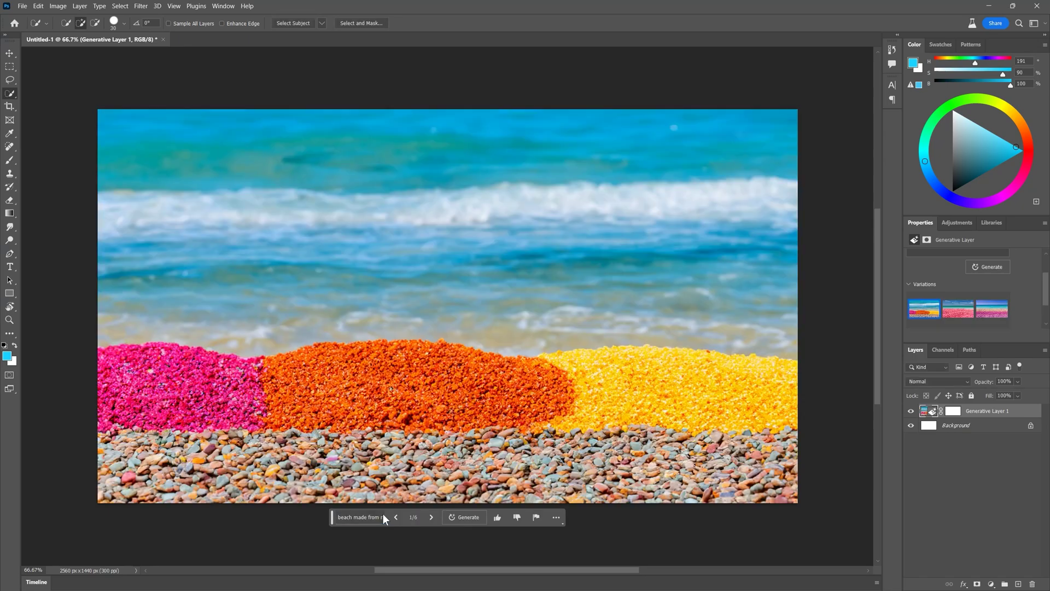
click(432, 515)
click(432, 514)
click(498, 514)
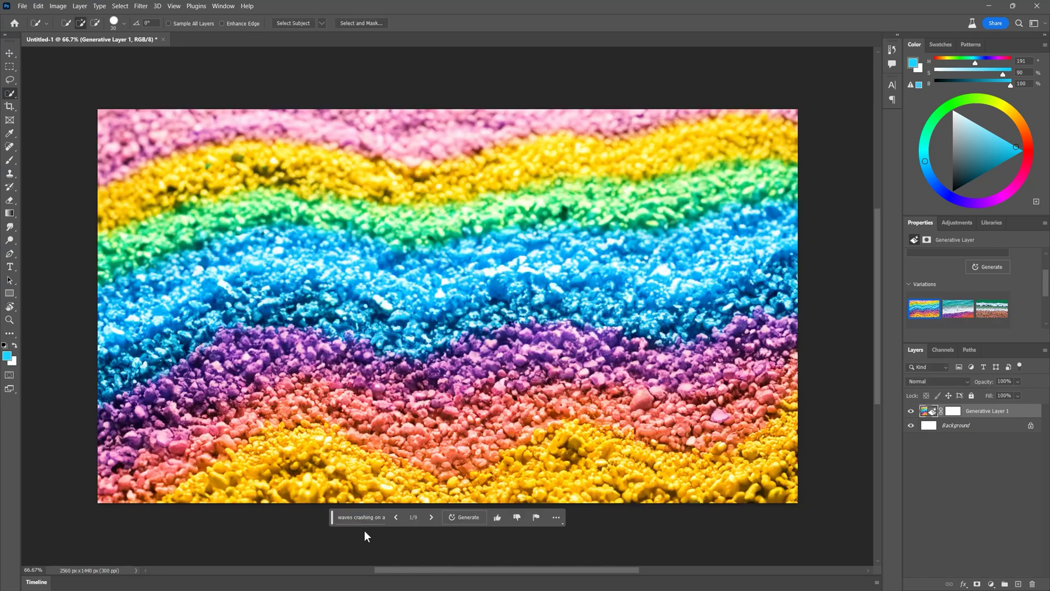
click(432, 514)
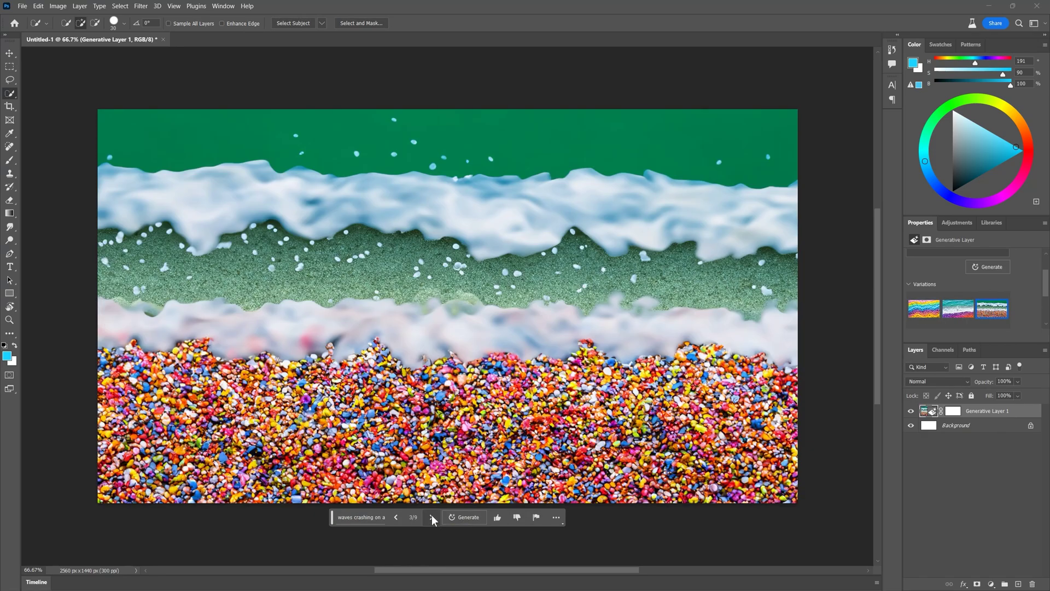
- Change the prompt to waves crashing on the gravel beach and browse the resulting variations
click(432, 514)
key(Return)
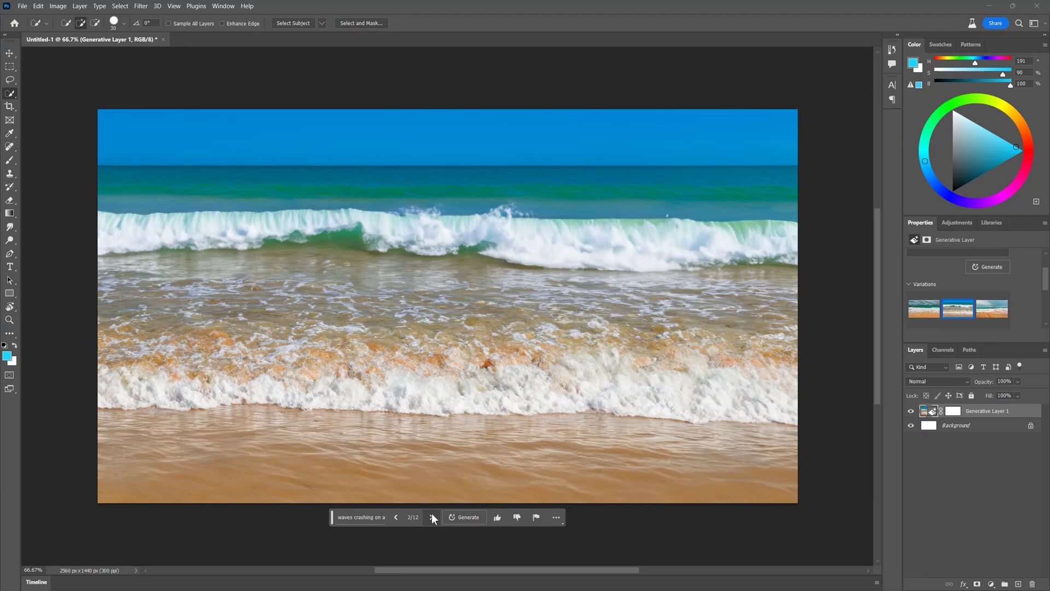
click(432, 513)
key(Return)
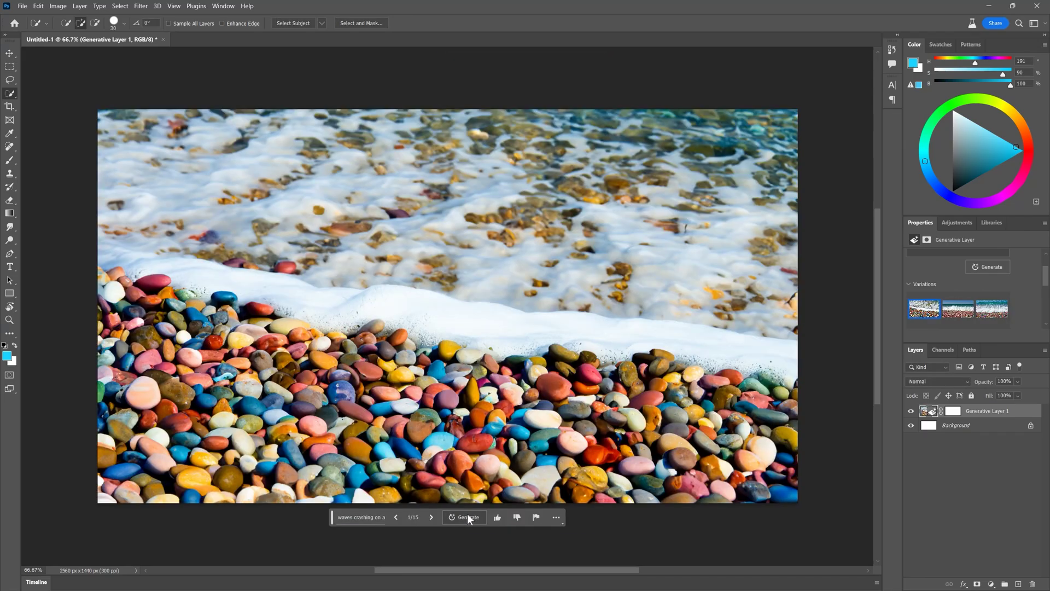
click(432, 515)
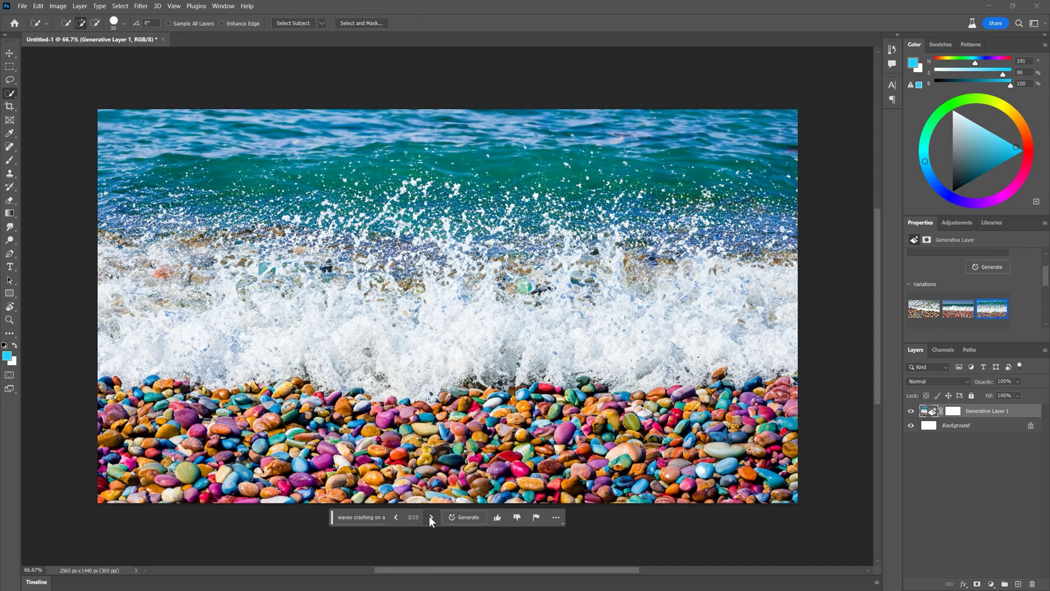